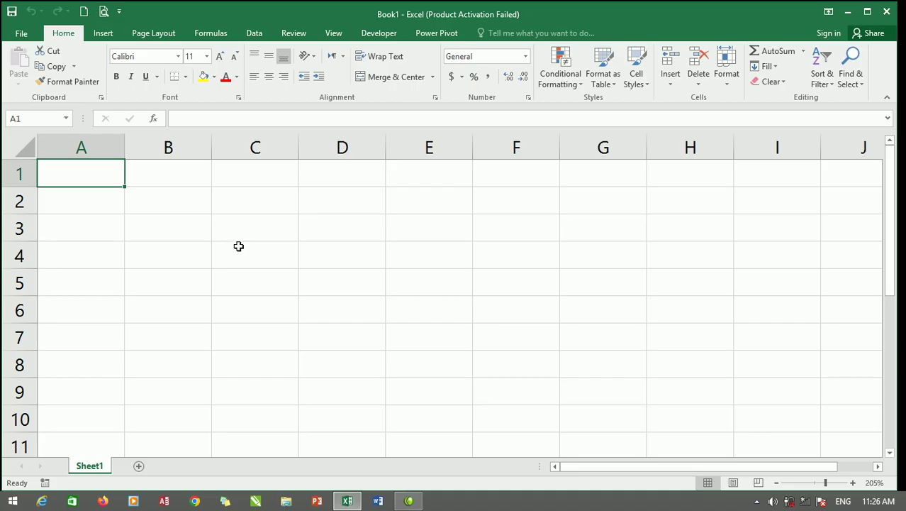
Enter the labels 'stud name' in B2 and 'f. name' in B4.
{"action": "left_click", "coordinate": [154, 198]}
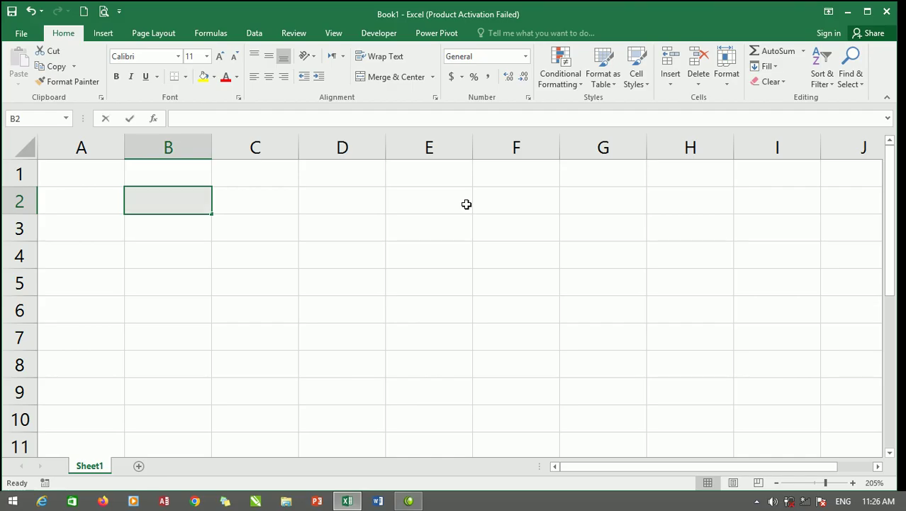
{"action": "type", "text": "stufent"}
{"action": "key", "text": "BackSpace"}
{"action": "key", "text": "BackSpace"}
{"action": "key", "text": "BackSpace"}
{"action": "key", "text": "BackSpace"}
{"action": "type", "text": "d name"}
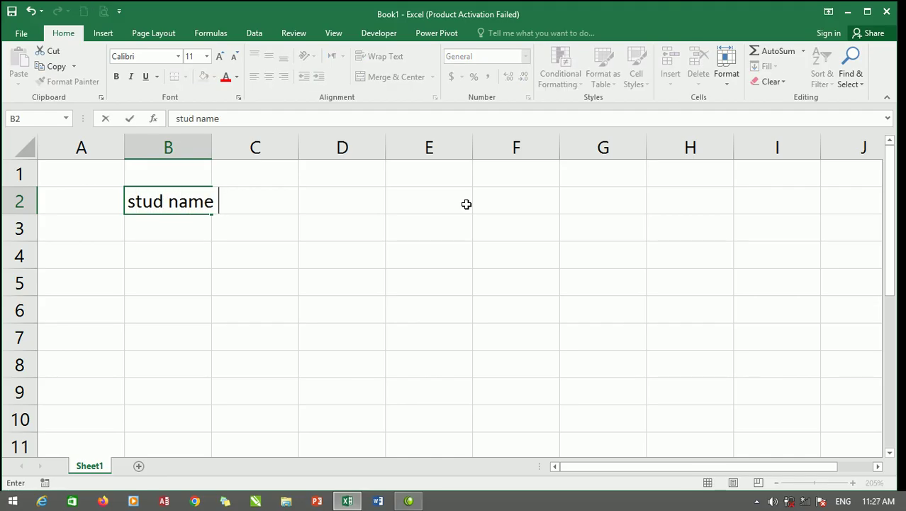
{"action": "key", "text": "Return"}
{"action": "key", "text": "Return"}
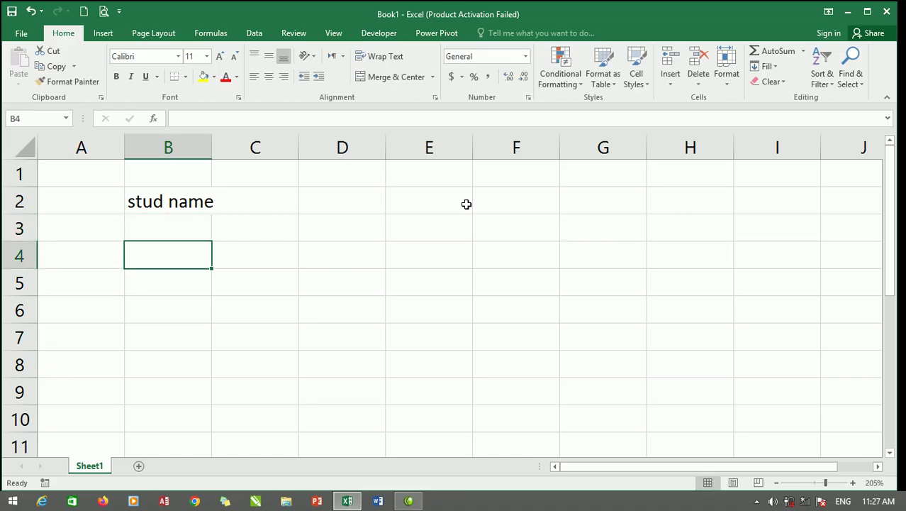
{"action": "type", "text": "f. name"}
{"action": "key", "text": "Return"}
{"action": "key", "text": "Return"}
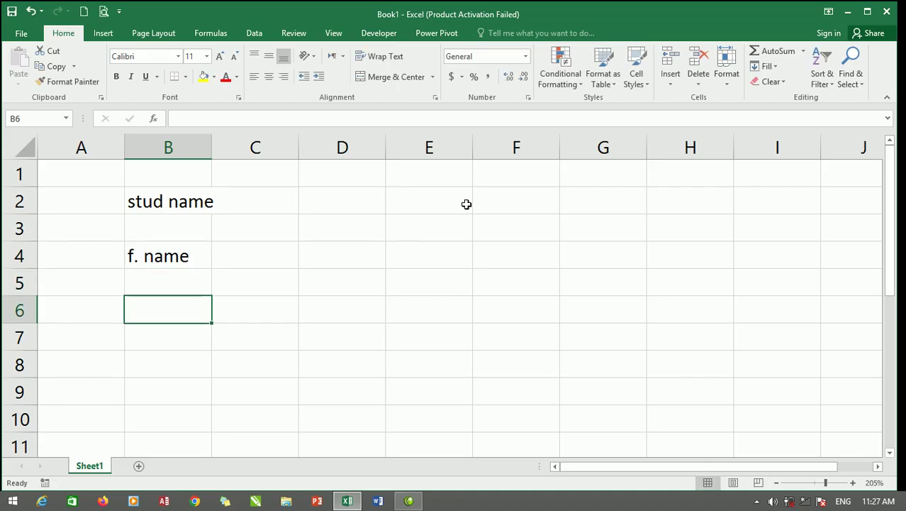
Add the labels 'class' in B6 and 'location' in B8.
{"action": "type", "text": "class"}
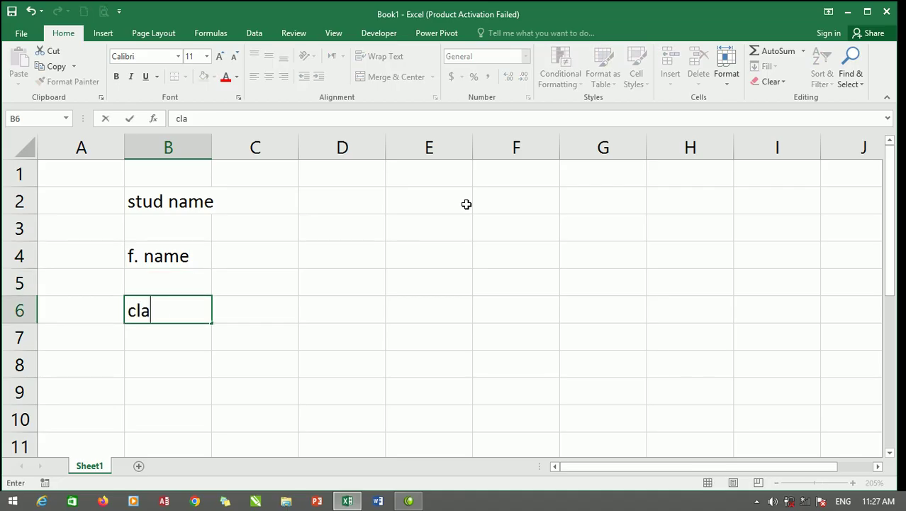
{"action": "key", "text": "Return"}
{"action": "key", "text": "Return"}
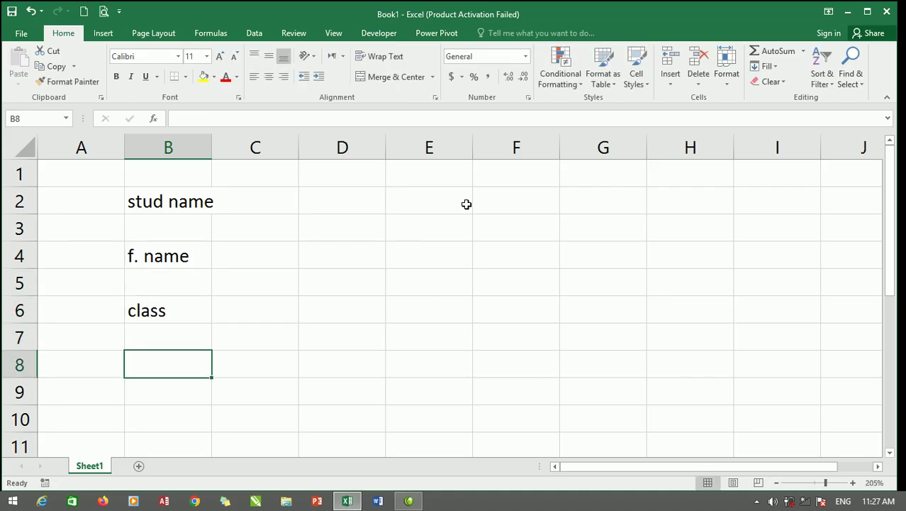
{"action": "type", "text": "lk"}
{"action": "key", "text": "BackSpace"}
{"action": "type", "text": "ocation"}
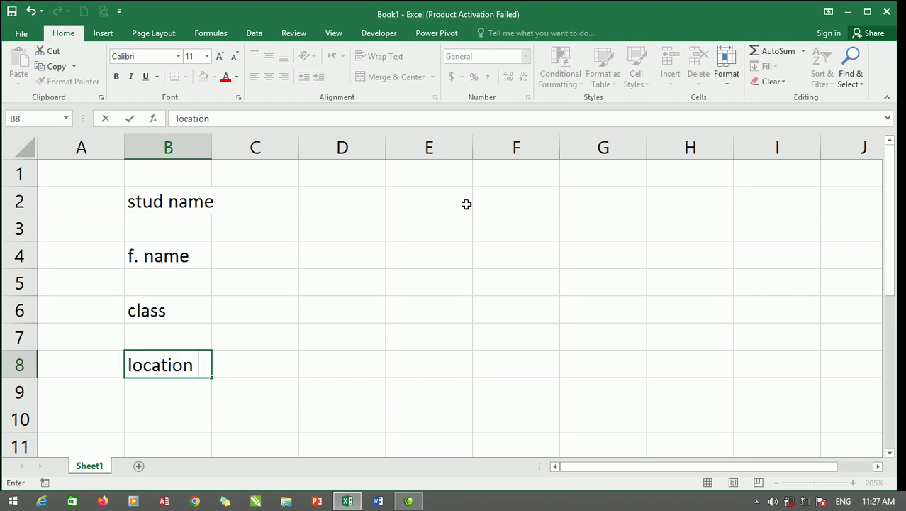
{"action": "left_click", "coordinate": [363, 209]}
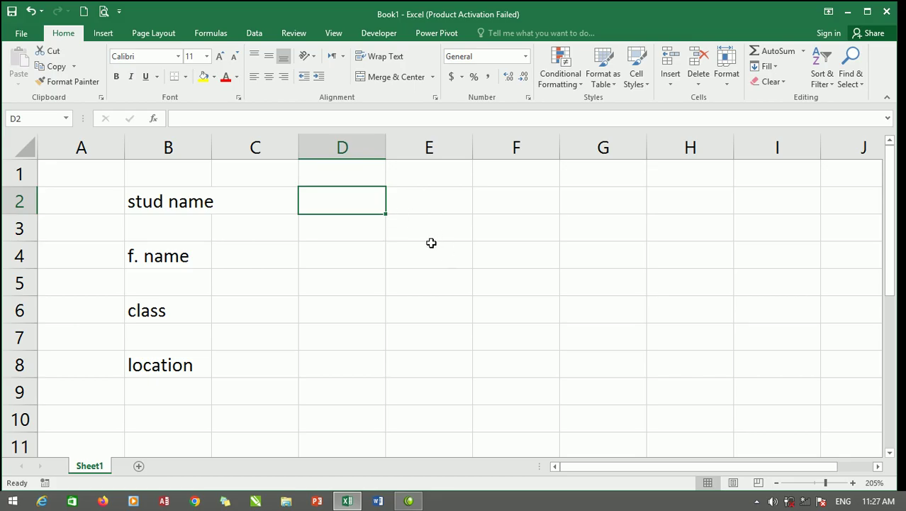
Enter 'monthly fee' in D2 and 'stationary' in D4.
{"action": "type", "text": "s"}
{"action": "key", "text": "BackSpace"}
{"action": "type", "text": "month"}
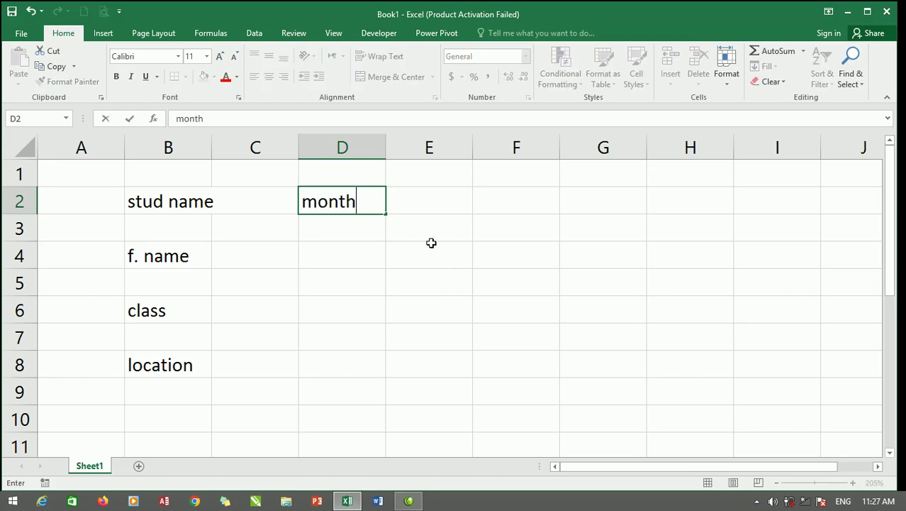
{"action": "type", "text": "ly fee"}
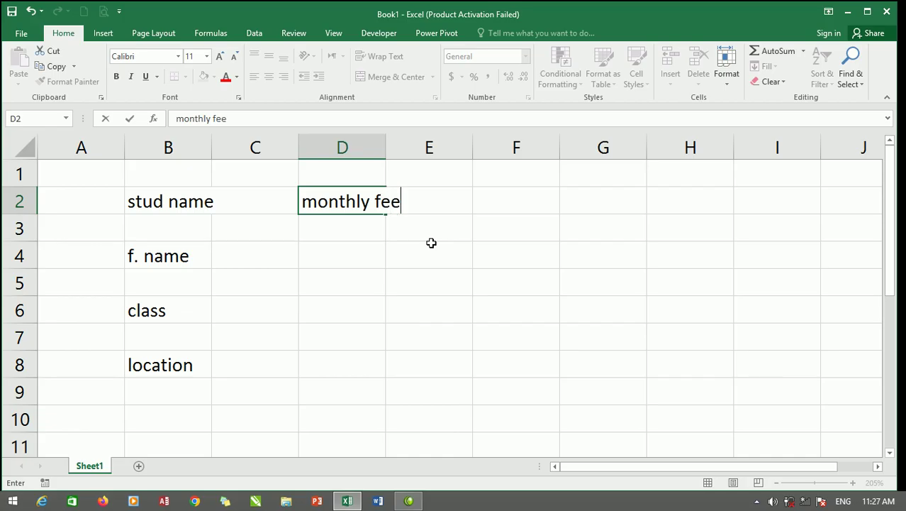
{"action": "key", "text": "Return"}
{"action": "key", "text": "Return"}
{"action": "type", "text": "s"}
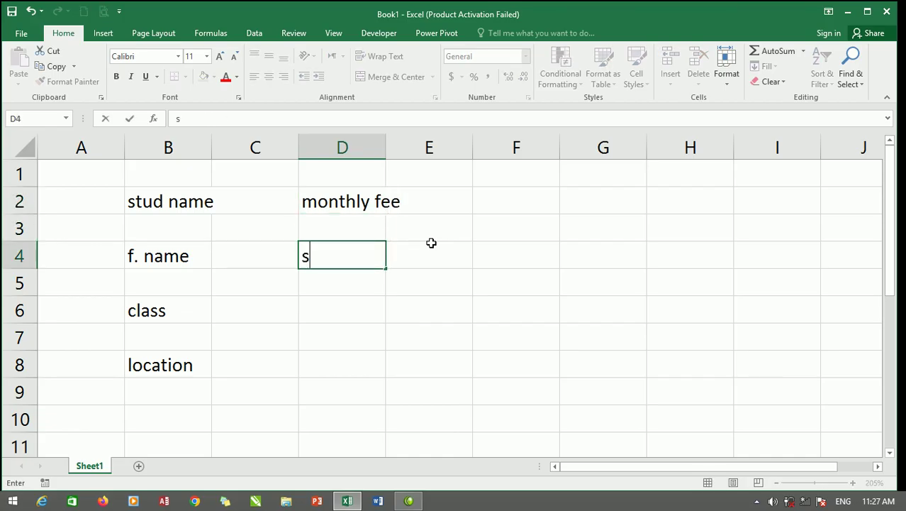
{"action": "type", "text": "tationary"}
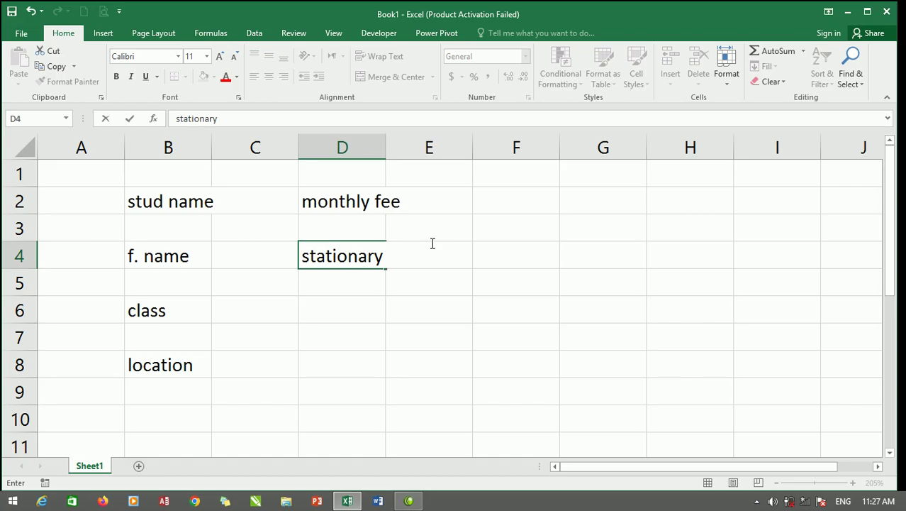
{"action": "key", "text": "BackSpace"}
{"action": "key", "text": "BackSpace"}
{"action": "type", "text": "ry"}
{"action": "key", "text": "Return"}
{"action": "key", "text": "Return"}
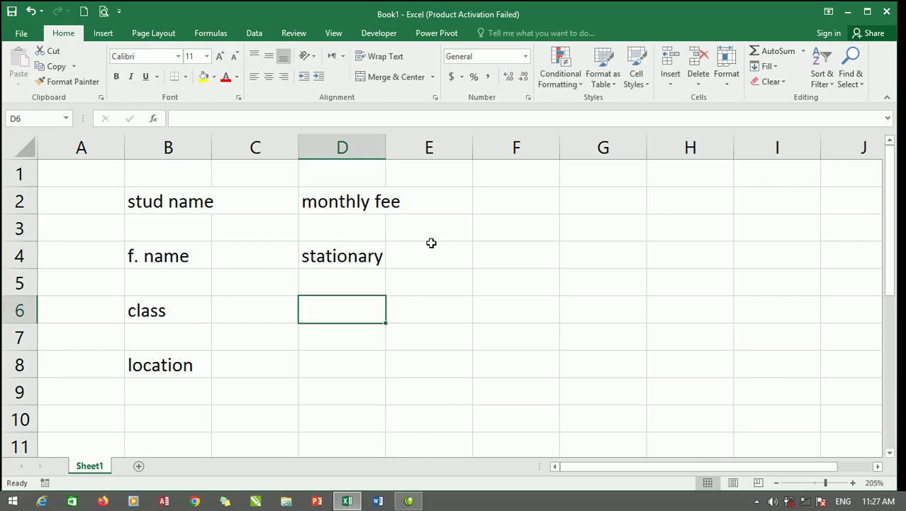
Type 'uniform' in D6 and 'total' in D8.
{"action": "type", "text": "unip"}
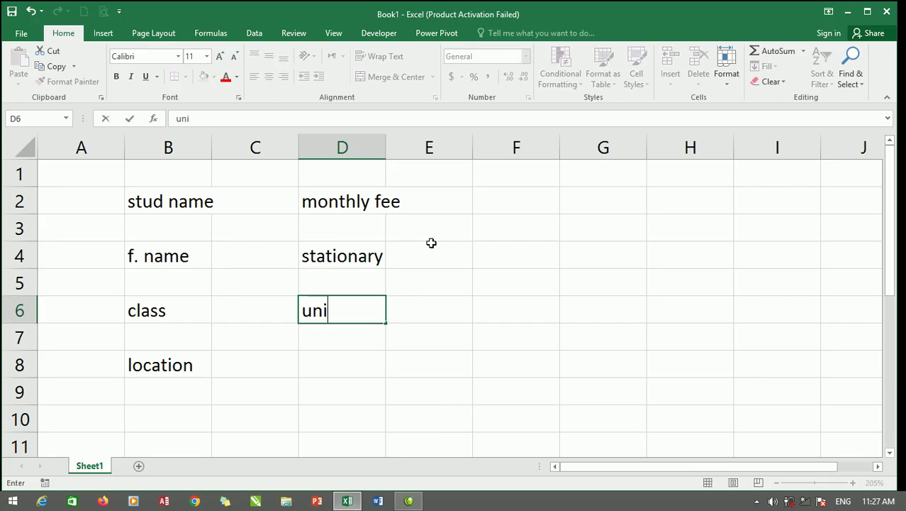
{"action": "key", "text": "BackSpace"}
{"action": "type", "text": "form"}
{"action": "key", "text": "Return"}
{"action": "key", "text": "Return"}
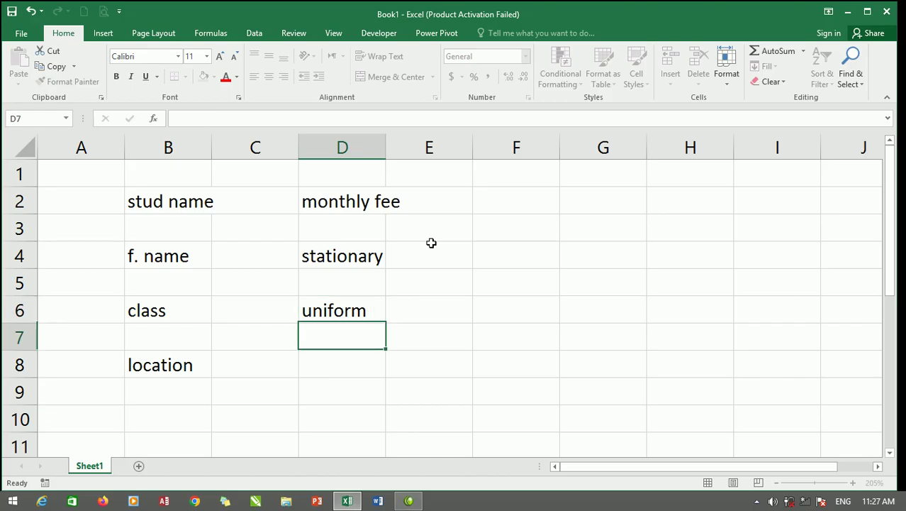
{"action": "type", "text": "tot"}
{"action": "type", "text": "aal"}
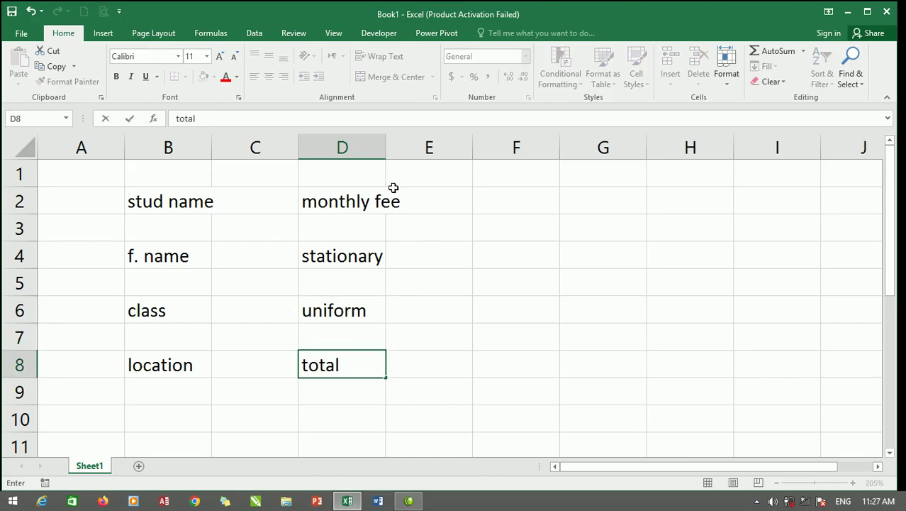
Widen columns D and B to fit their labels.
{"action": "left_click", "coordinate": [385, 137]}
{"action": "left_click_drag", "start_coordinate": [383, 138], "coordinate": [409, 139]}
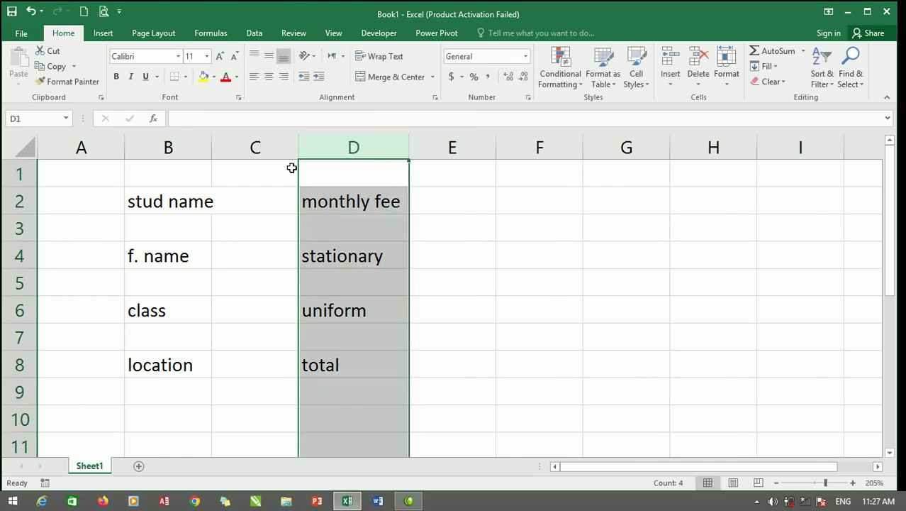
{"action": "left_click_drag", "start_coordinate": [207, 137], "coordinate": [239, 137]}
Merge and center cells B1:E1 for the title.
{"action": "left_click_drag", "start_coordinate": [404, 168], "coordinate": [404, 198]}
{"action": "left_click", "coordinate": [405, 168]}
{"action": "left_click_drag", "start_coordinate": [471, 168], "coordinate": [157, 171]}
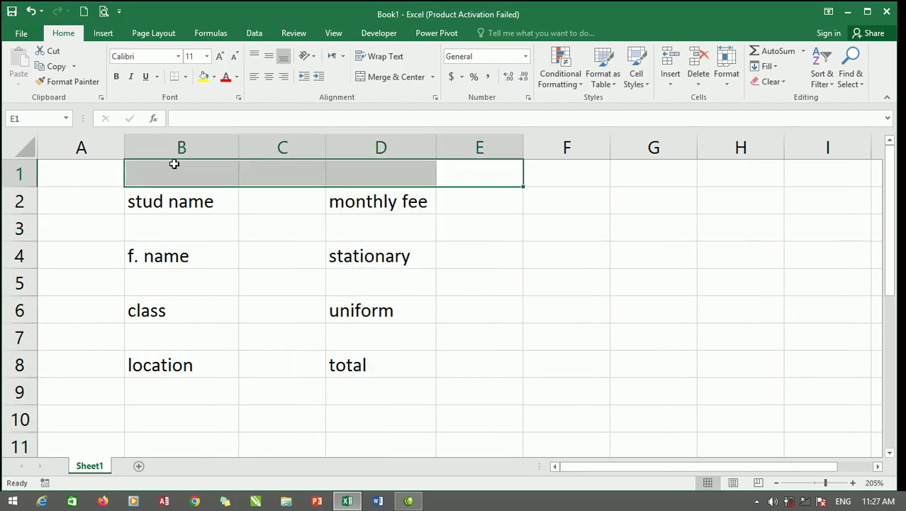
{"action": "left_click", "coordinate": [376, 81]}
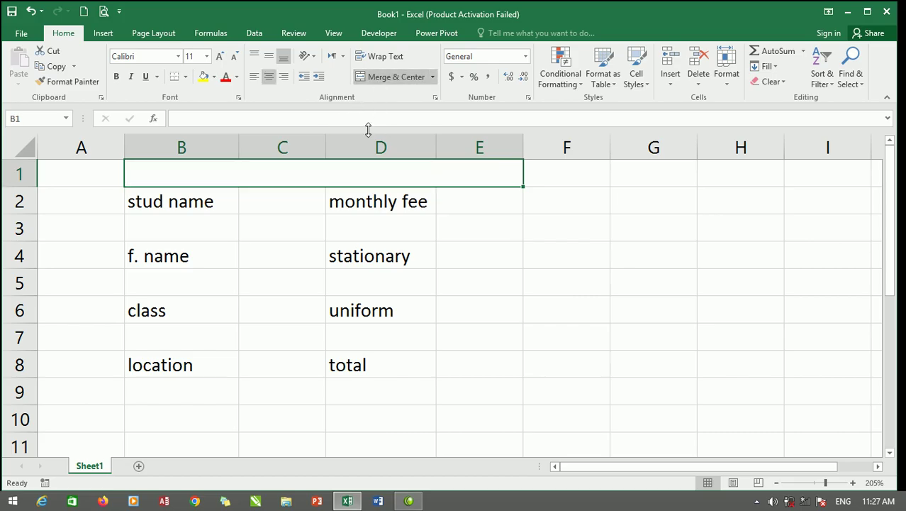
Type the title 'zaland nangarhar eduactional center' into the merged cell.
{"action": "type", "text": "zana"}
{"action": "key", "text": "BackSpace"}
{"action": "key", "text": "BackSpace"}
{"action": "type", "text": "land nangarhar"}
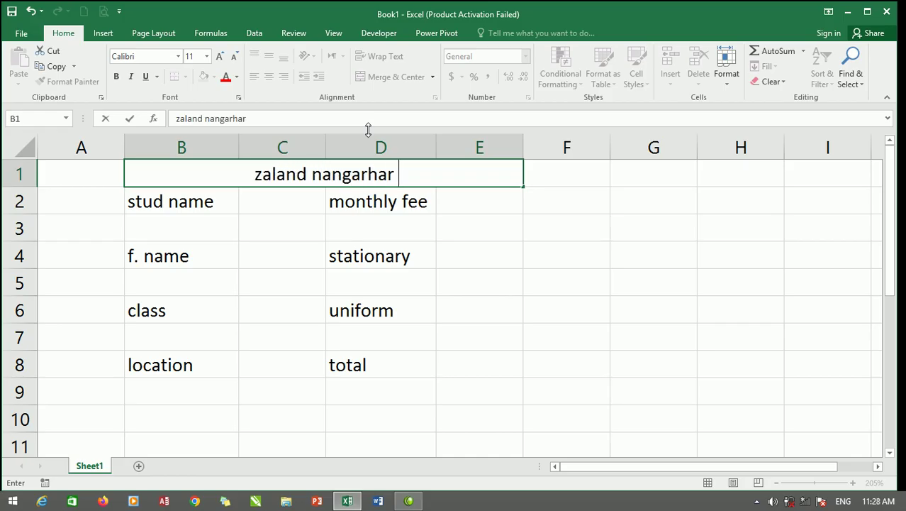
{"action": "type", "text": " eduactiio"}
{"action": "key", "text": "BackSpace"}
{"action": "type", "text": "n"}
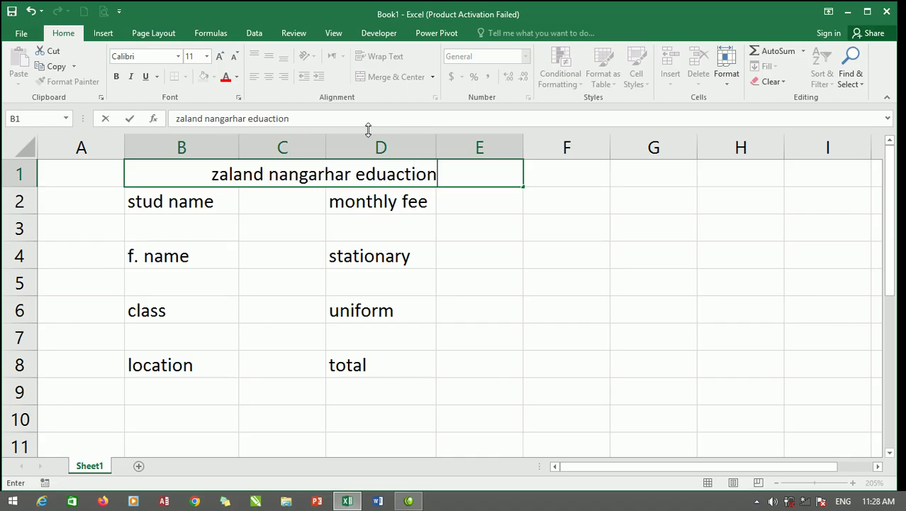
{"action": "type", "text": "al cnete"}
{"action": "key", "text": "BackSpace"}
{"action": "key", "text": "BackSpace"}
{"action": "key", "text": "BackSpace"}
{"action": "key", "text": "BackSpace"}
{"action": "type", "text": "enter"}
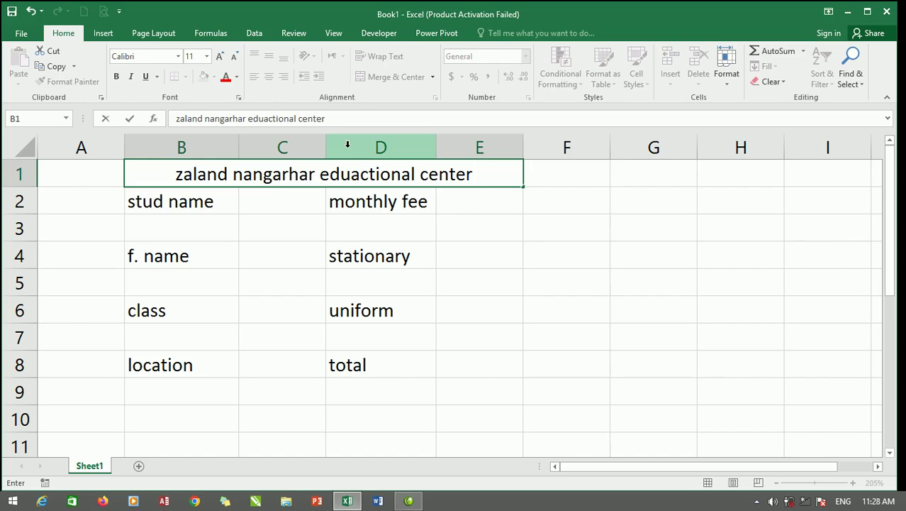
Make the merged title bold, 14 pt and middle-aligned vertically.
{"action": "left_click", "coordinate": [325, 217]}
{"action": "left_click", "coordinate": [328, 176]}
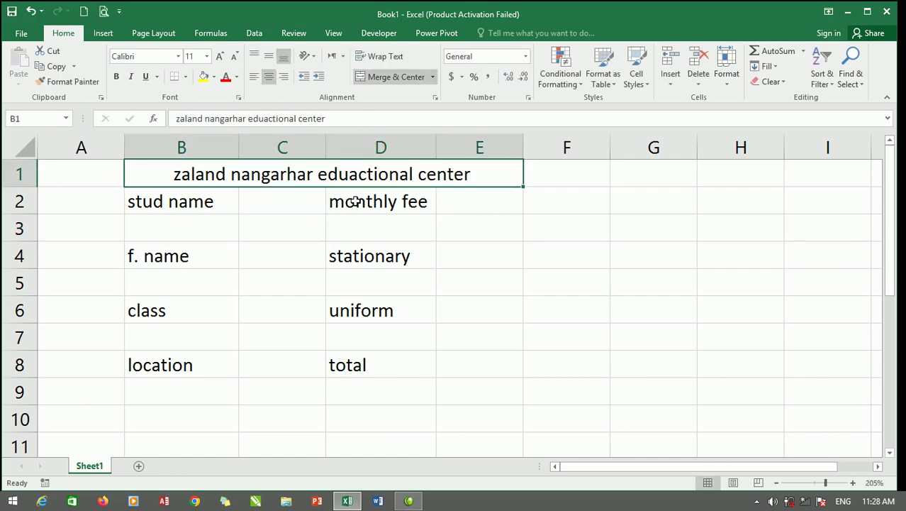
{"action": "left_click", "coordinate": [268, 57]}
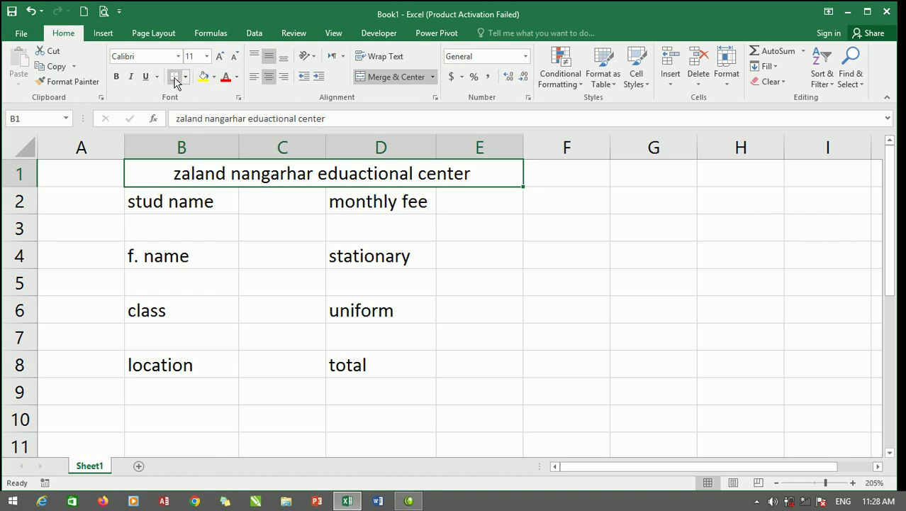
{"action": "left_click", "coordinate": [117, 77]}
{"action": "left_click", "coordinate": [220, 57]}
{"action": "left_click", "coordinate": [220, 57]}
Give the title cell a blue fill with white text.
{"action": "left_click", "coordinate": [213, 77]}
{"action": "left_click", "coordinate": [248, 107]}
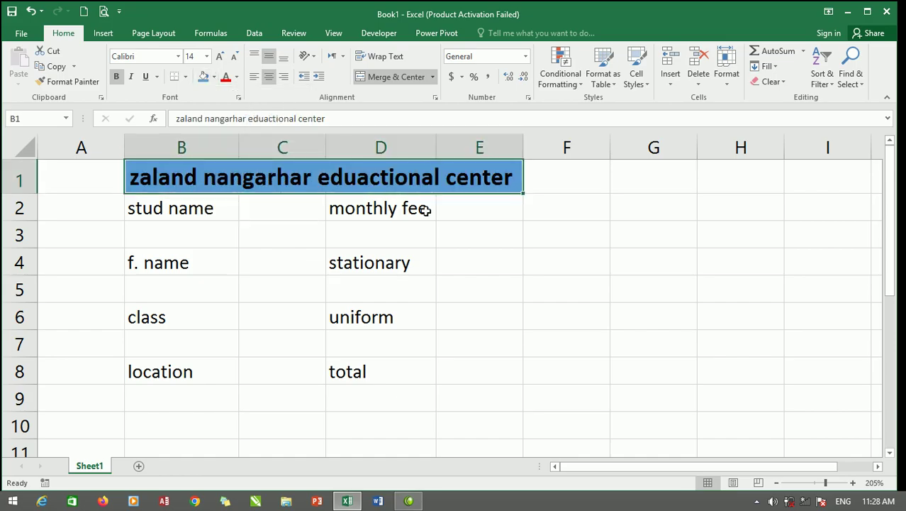
{"action": "left_click", "coordinate": [238, 78]}
{"action": "left_click", "coordinate": [235, 120]}
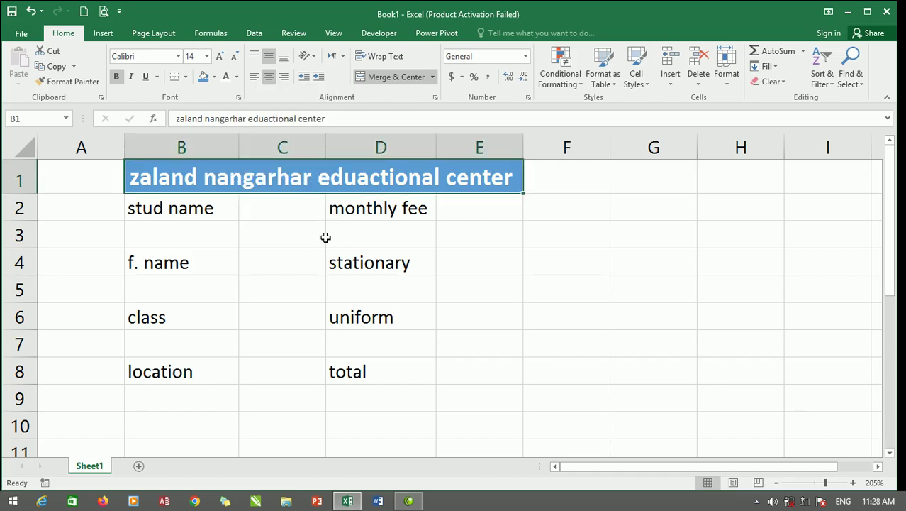
{"action": "left_click", "coordinate": [184, 210]}
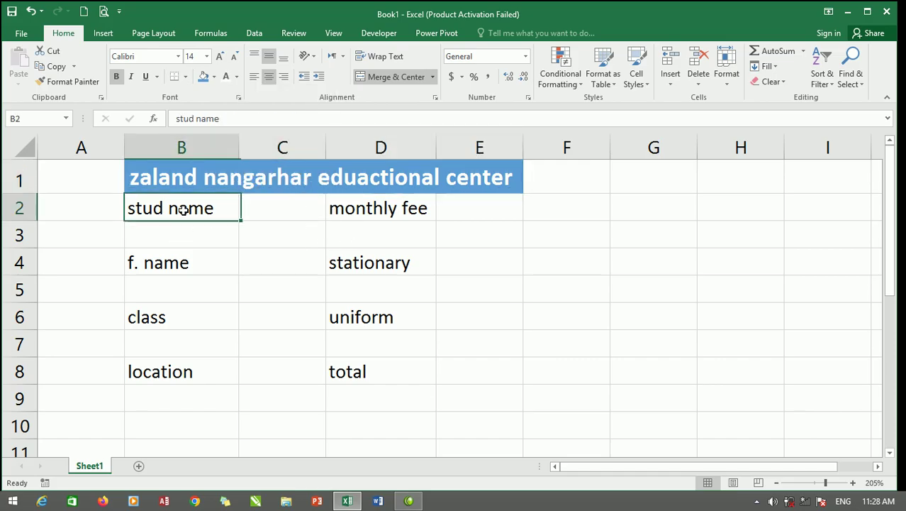
Fill C2, C4, C6, C8, E2, E4, E6 and E8 with Gold, Accent 4, Lighter 80%.
{"action": "left_click", "coordinate": [292, 206]}
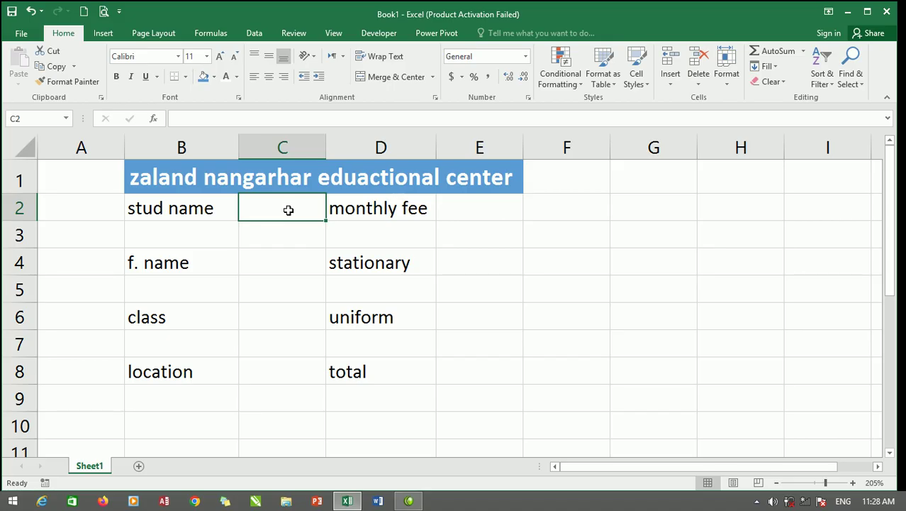
{"action": "left_click", "coordinate": [290, 263], "text": "ctrl"}
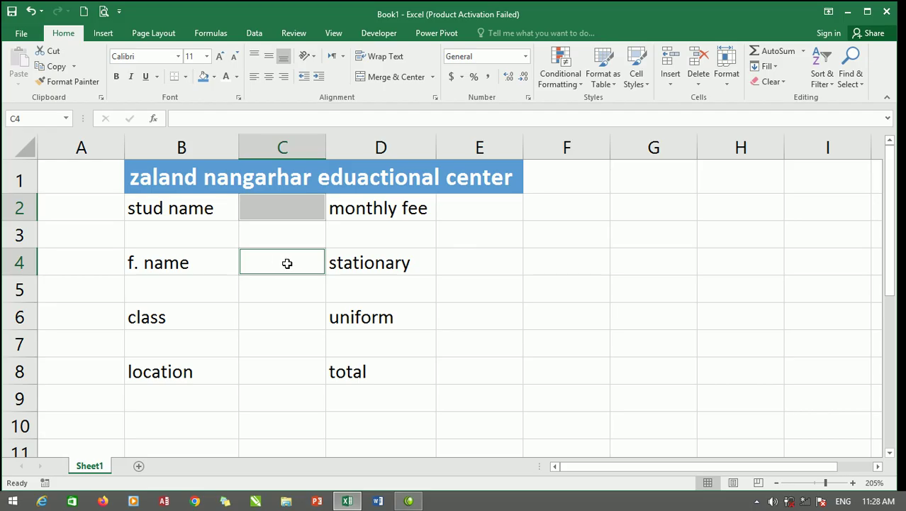
{"action": "left_click", "coordinate": [284, 323], "text": "ctrl"}
{"action": "left_click", "coordinate": [287, 373], "text": "ctrl"}
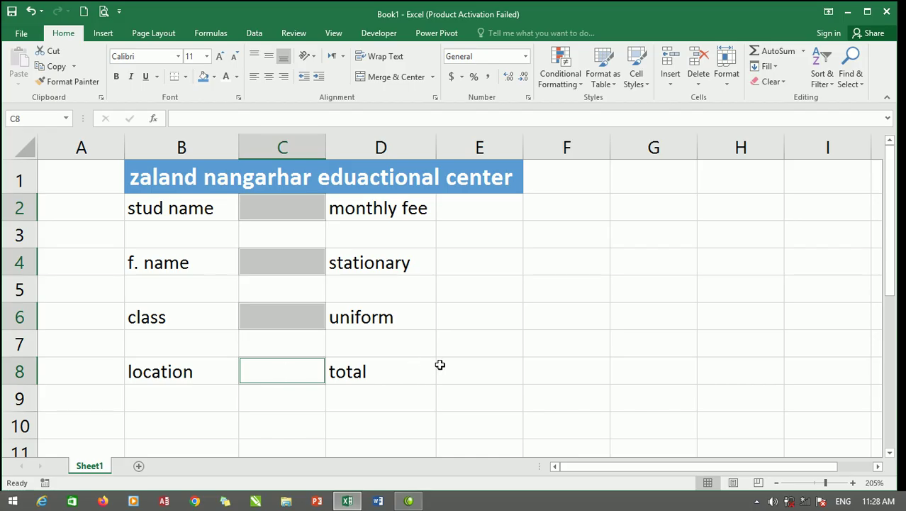
{"action": "left_click", "coordinate": [471, 380], "text": "ctrl"}
{"action": "left_click", "coordinate": [482, 318], "text": "ctrl"}
{"action": "left_click", "coordinate": [482, 260], "text": "ctrl"}
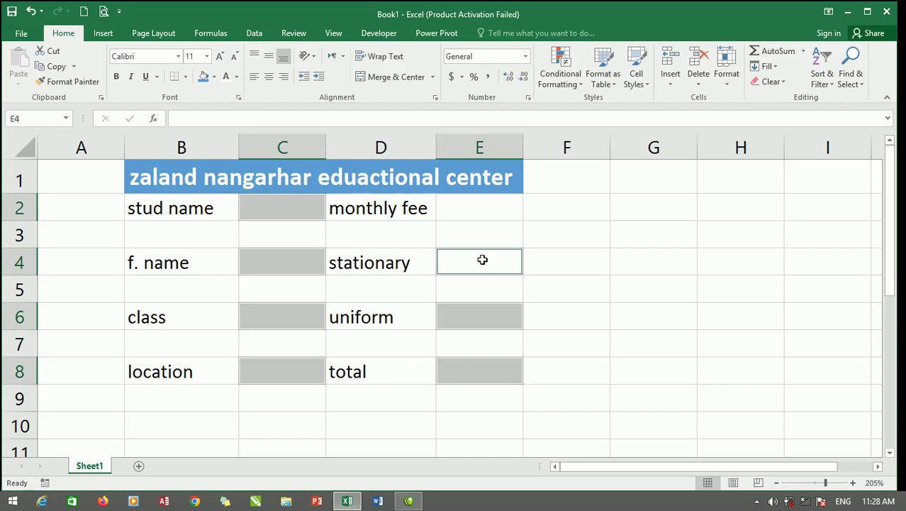
{"action": "left_click", "coordinate": [481, 212], "text": "ctrl"}
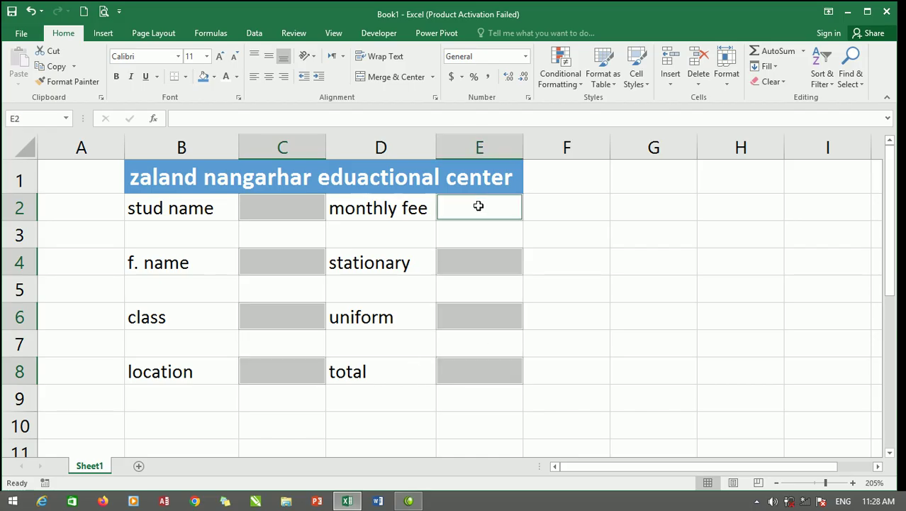
{"action": "left_click", "coordinate": [214, 78]}
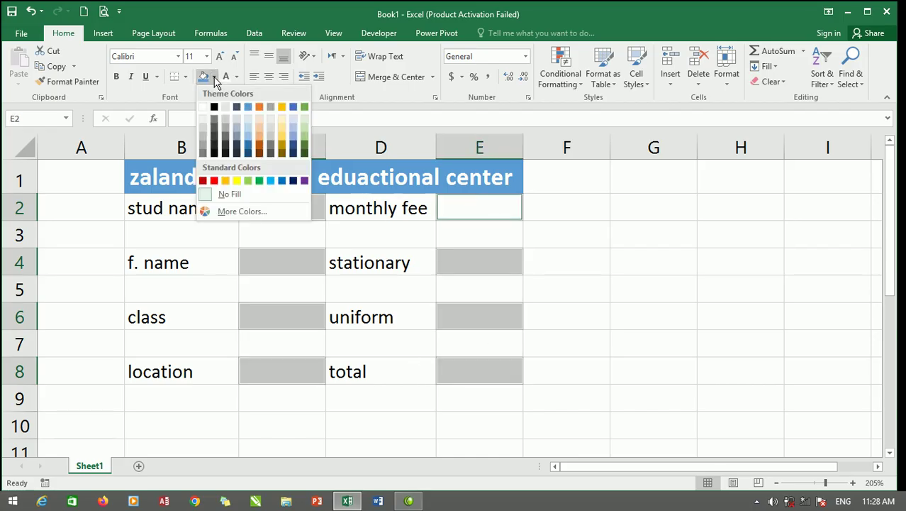
{"action": "left_click", "coordinate": [283, 124]}
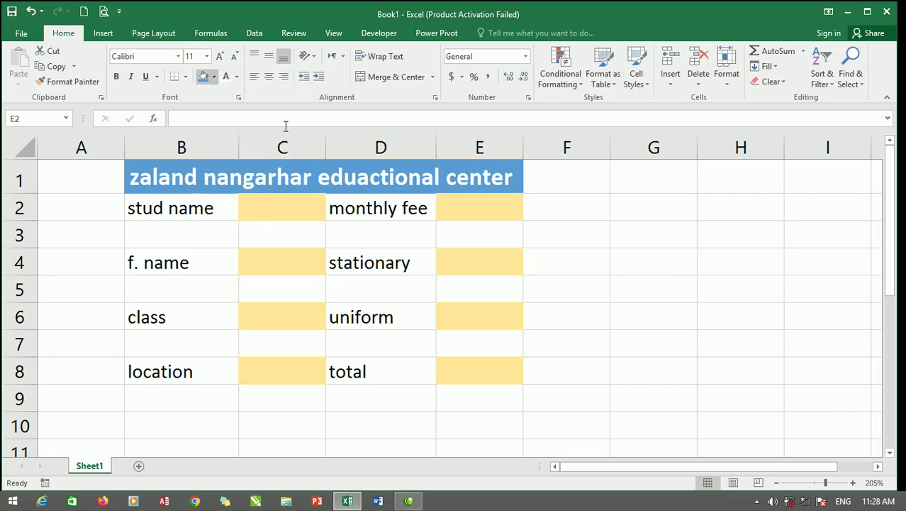
{"action": "left_click", "coordinate": [380, 212]}
Apply All Borders and bold to labels stud name through total in B2:B8 and D2:D8.
{"action": "left_click", "coordinate": [400, 264], "text": "ctrl"}
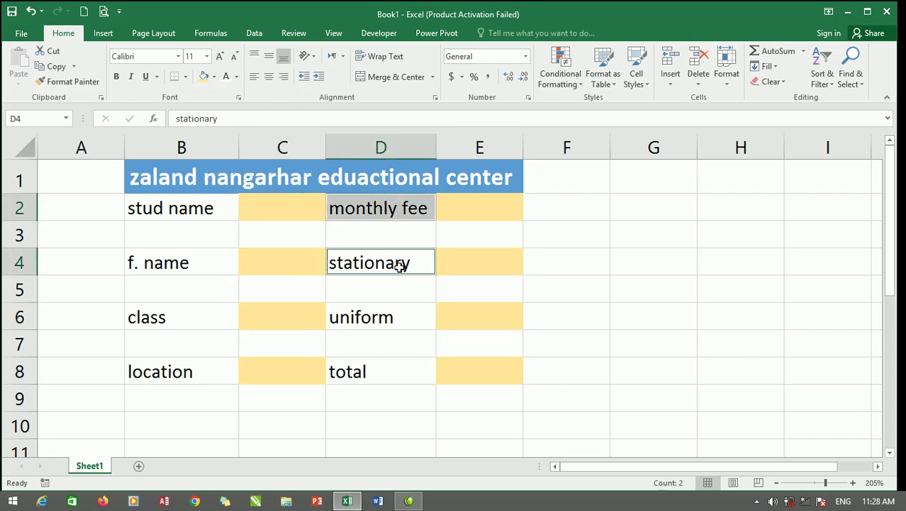
{"action": "left_click", "coordinate": [395, 313], "text": "ctrl"}
{"action": "left_click", "coordinate": [374, 374], "text": "ctrl"}
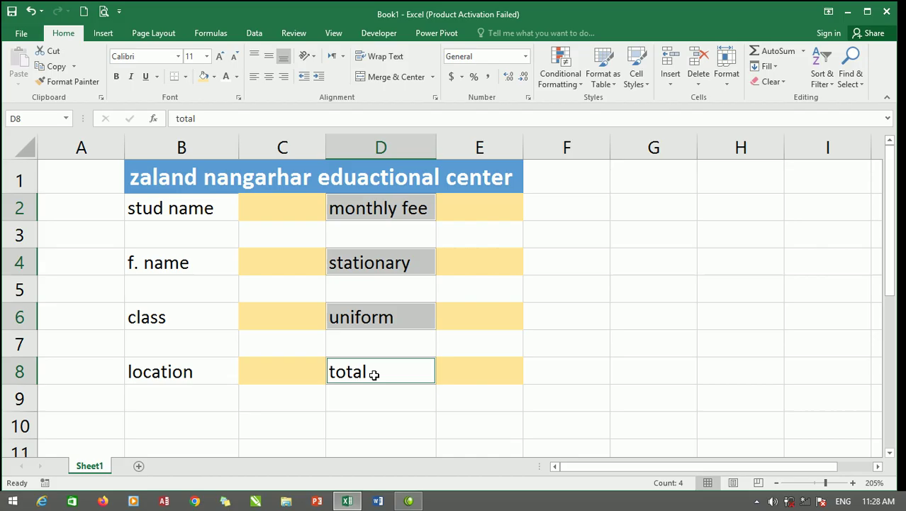
{"action": "left_click", "coordinate": [190, 374], "text": "ctrl"}
{"action": "left_click", "coordinate": [188, 319], "text": "ctrl"}
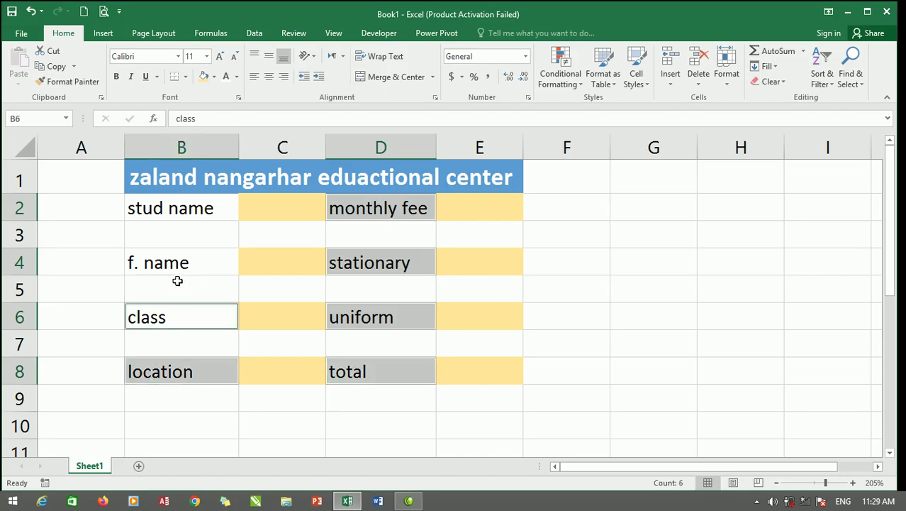
{"action": "left_click", "coordinate": [178, 264], "text": "ctrl"}
{"action": "left_click", "coordinate": [191, 205], "text": "ctrl"}
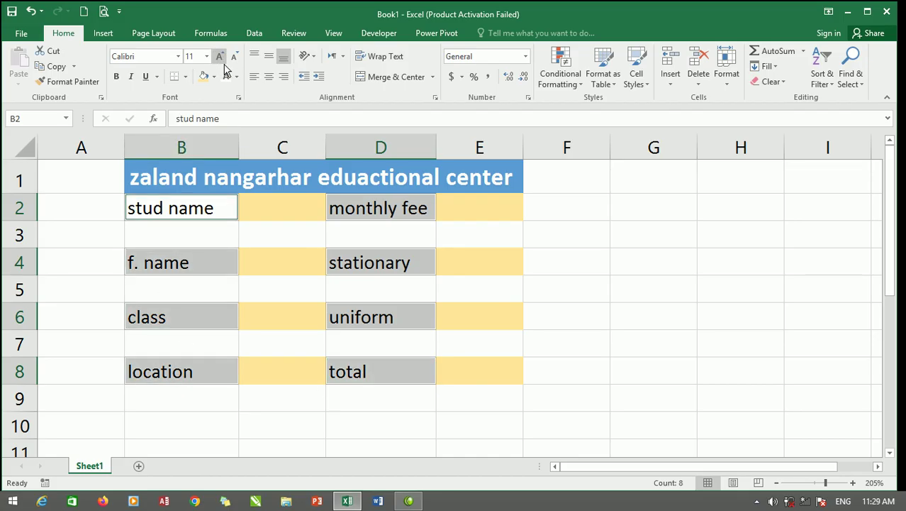
{"action": "left_click", "coordinate": [186, 78]}
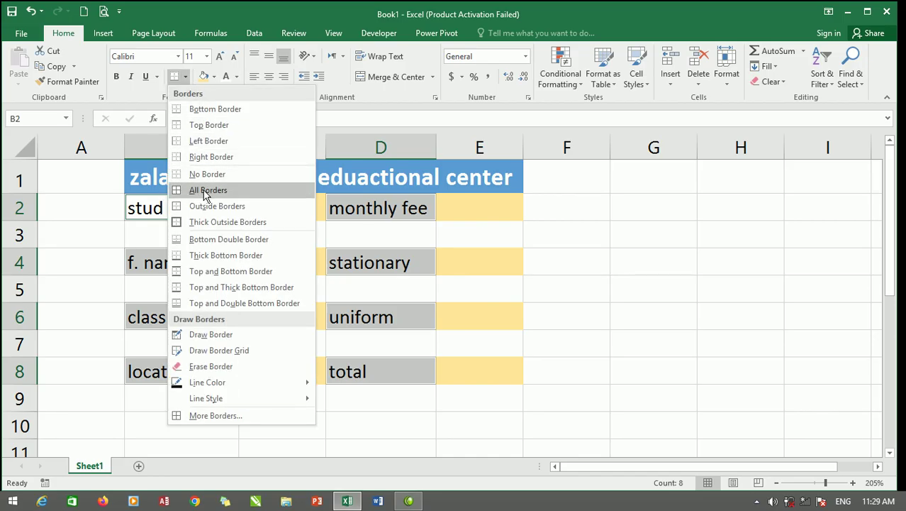
{"action": "left_click", "coordinate": [200, 191]}
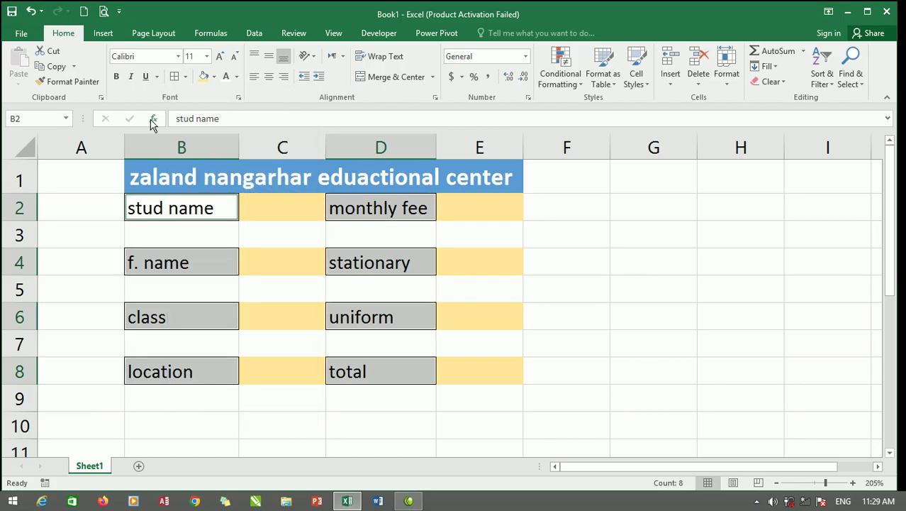
{"action": "left_click", "coordinate": [116, 76]}
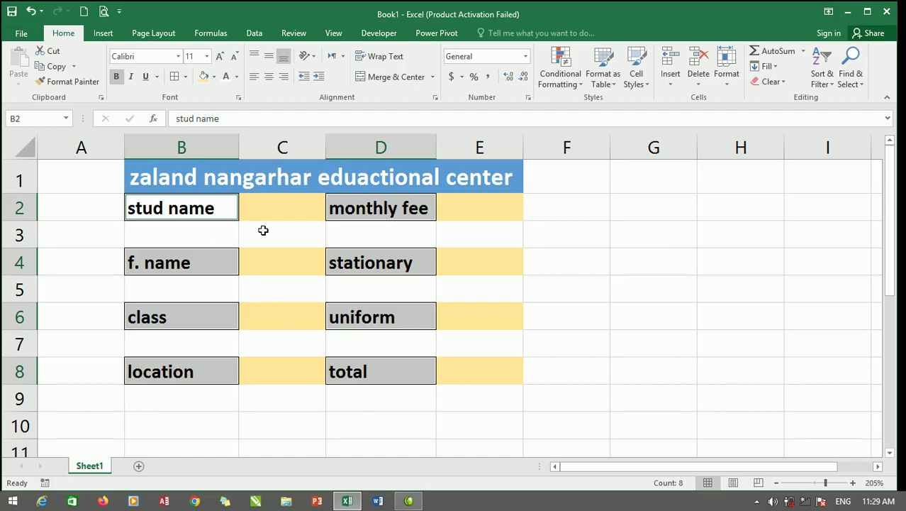
{"action": "left_click", "coordinate": [580, 148]}
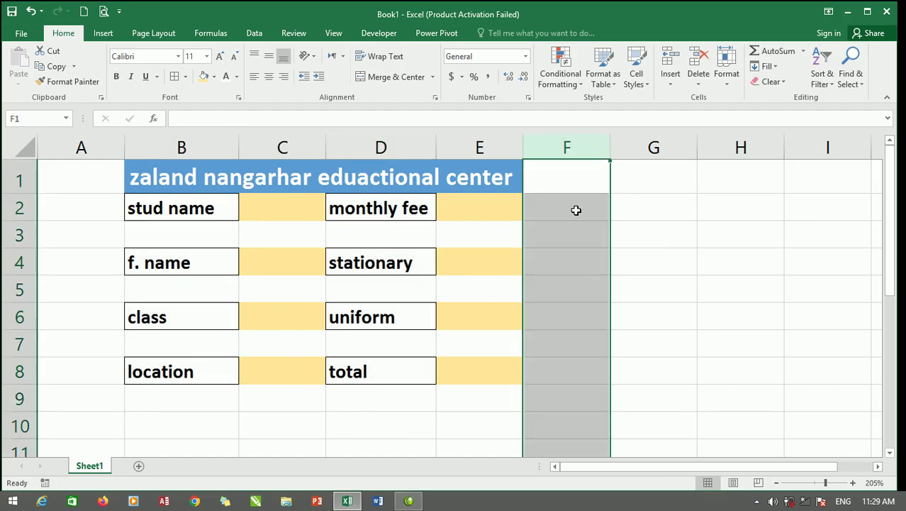
Shade columns F onward and rows 9–55 around the form grey.
{"action": "left_click_drag", "start_coordinate": [558, 141], "coordinate": [739, 111]}
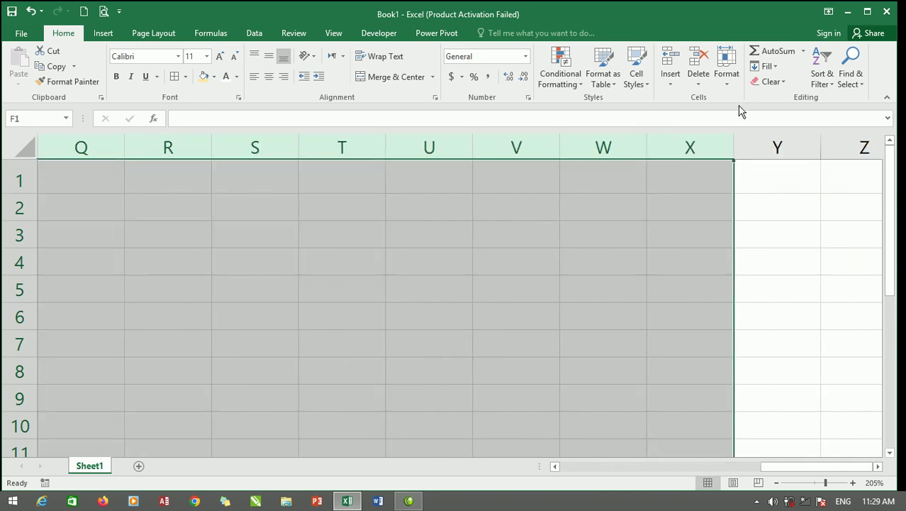
{"action": "left_click", "coordinate": [214, 78]}
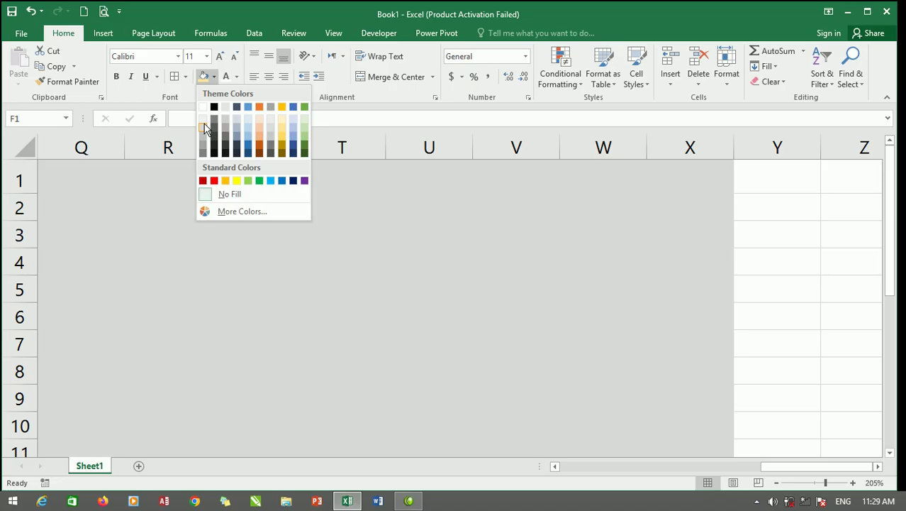
{"action": "left_click", "coordinate": [205, 128]}
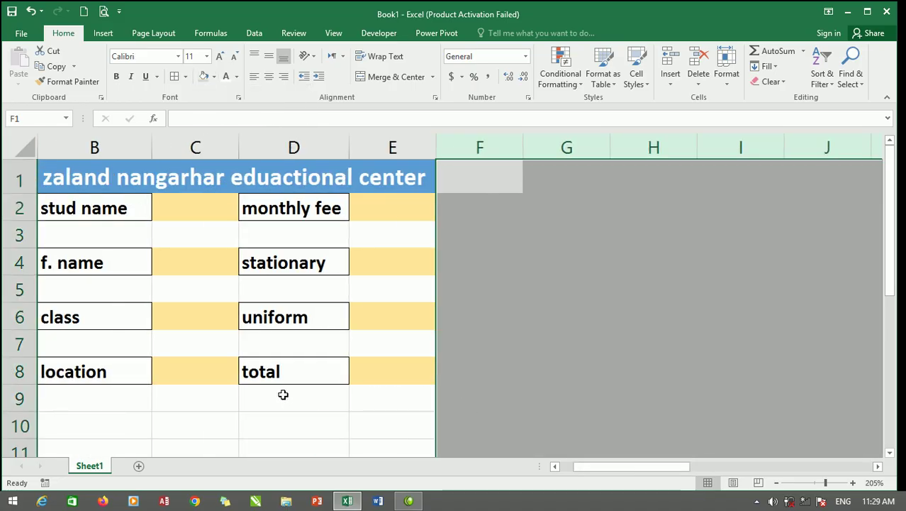
{"action": "mouse_move", "coordinate": [17, 398]}
{"action": "left_mouse_down"}
{"action": "mouse_move", "coordinate": [6, 429]}
{"action": "mouse_move", "coordinate": [14, 392]}
{"action": "left_mouse_up"}
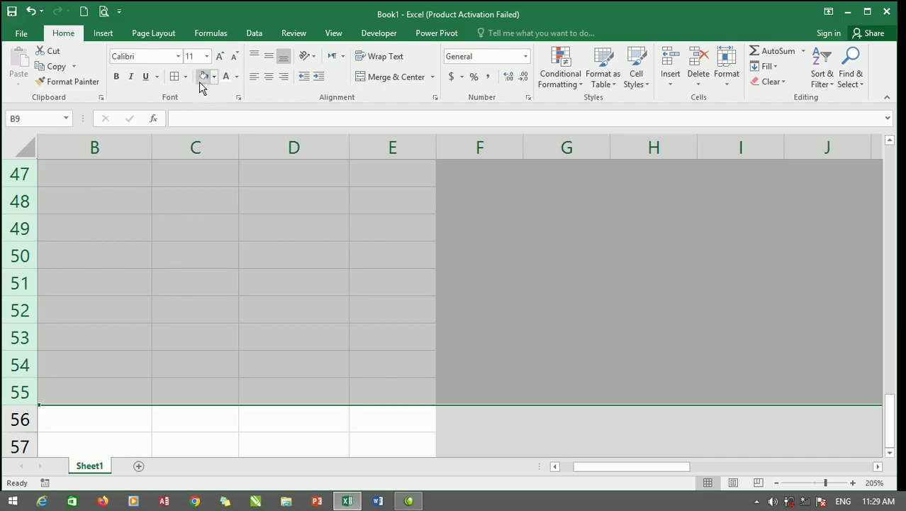
{"action": "left_click", "coordinate": [203, 76]}
{"action": "scroll", "coordinate": [201, 241], "scroll_direction": "up", "scroll_amount": 15}
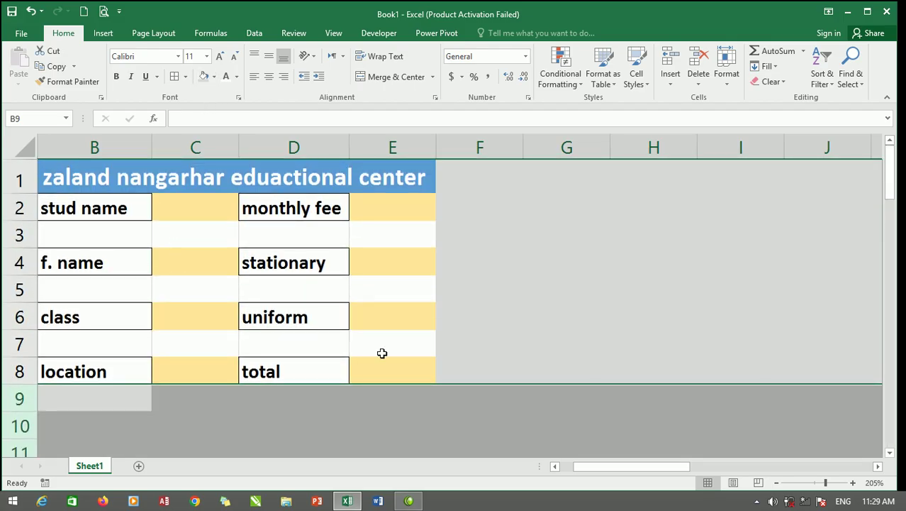
{"action": "left_click_drag", "start_coordinate": [615, 467], "coordinate": [593, 470]}
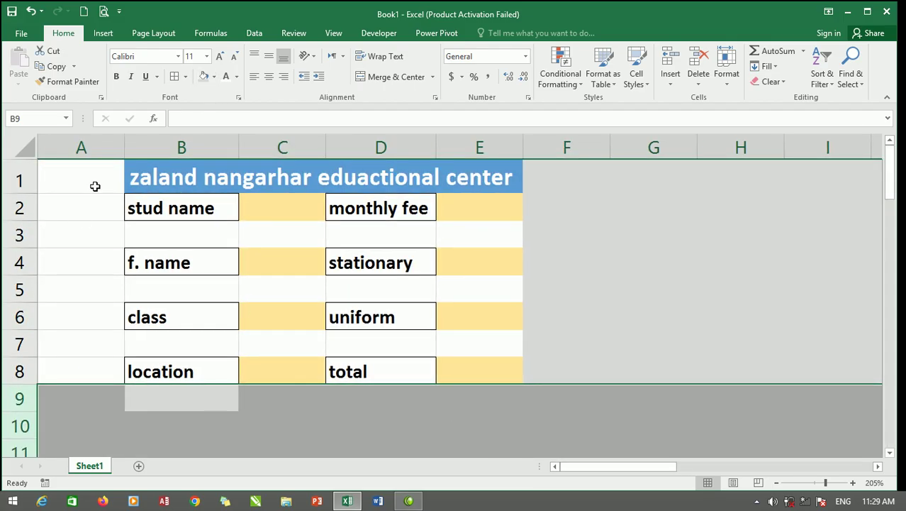
Shade column A grey and widen entry columns C and E.
{"action": "left_click", "coordinate": [80, 148]}
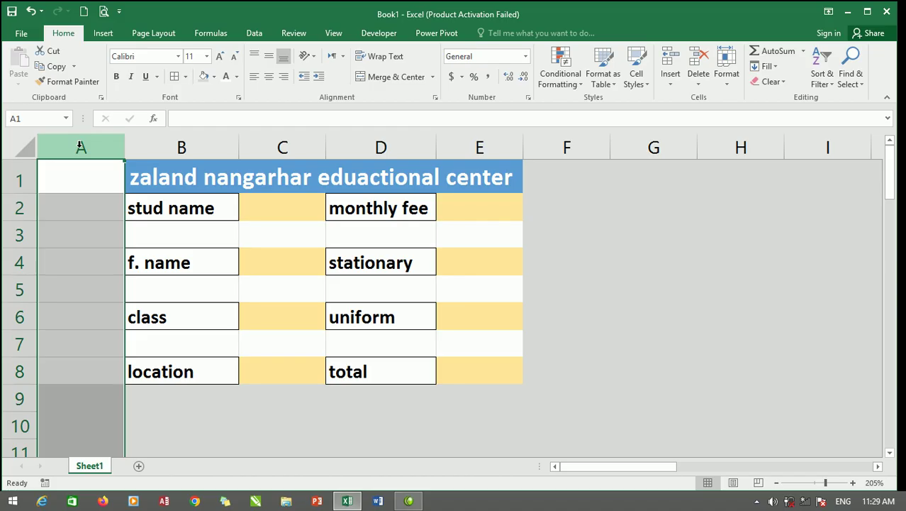
{"action": "left_click", "coordinate": [203, 76]}
{"action": "left_click_drag", "start_coordinate": [327, 141], "coordinate": [359, 140]}
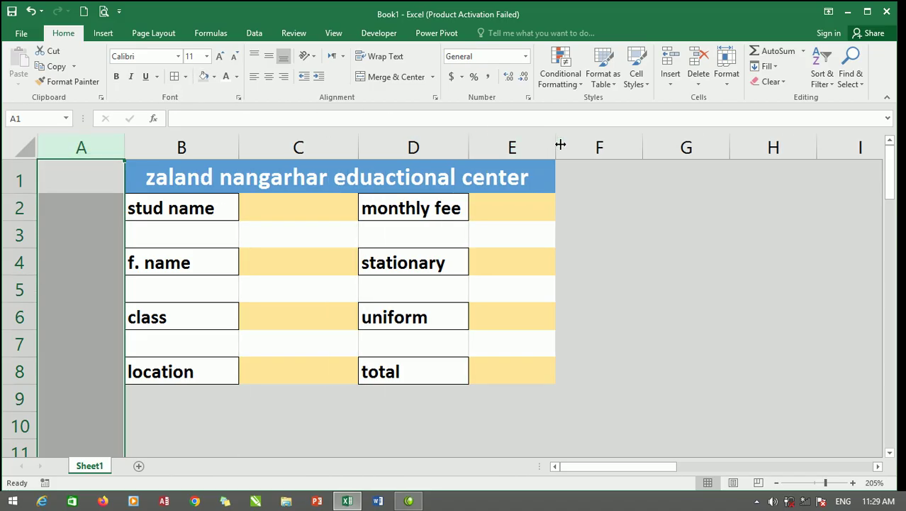
{"action": "left_click_drag", "start_coordinate": [560, 142], "coordinate": [601, 139]}
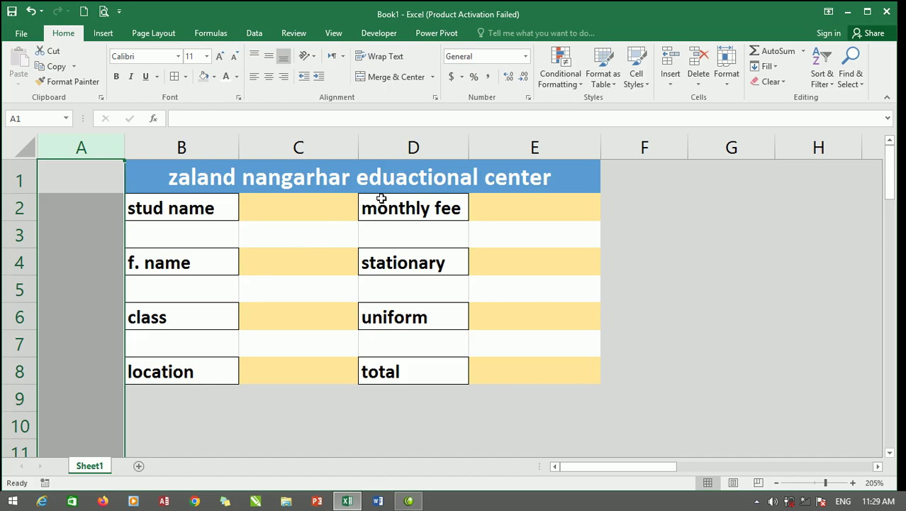
Turn off worksheet gridlines, then select the form range B1:E9.
{"action": "left_click", "coordinate": [334, 35]}
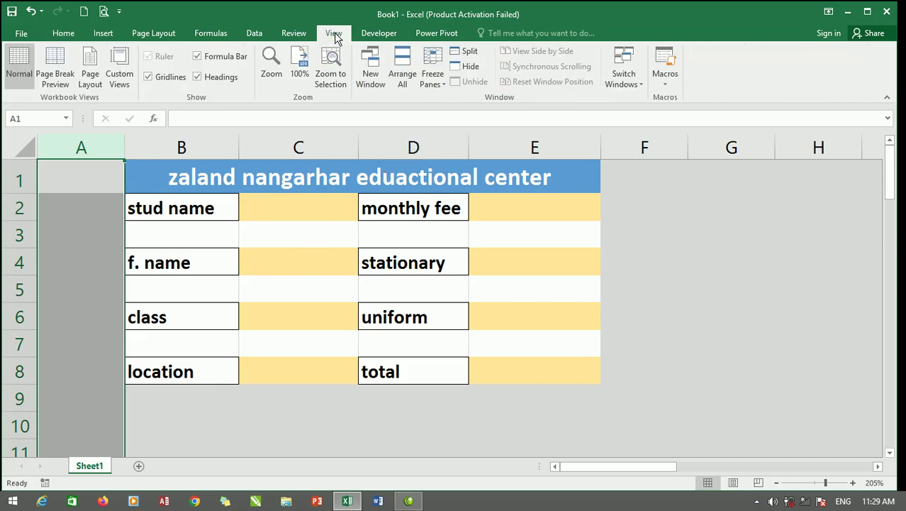
{"action": "left_click", "coordinate": [149, 77]}
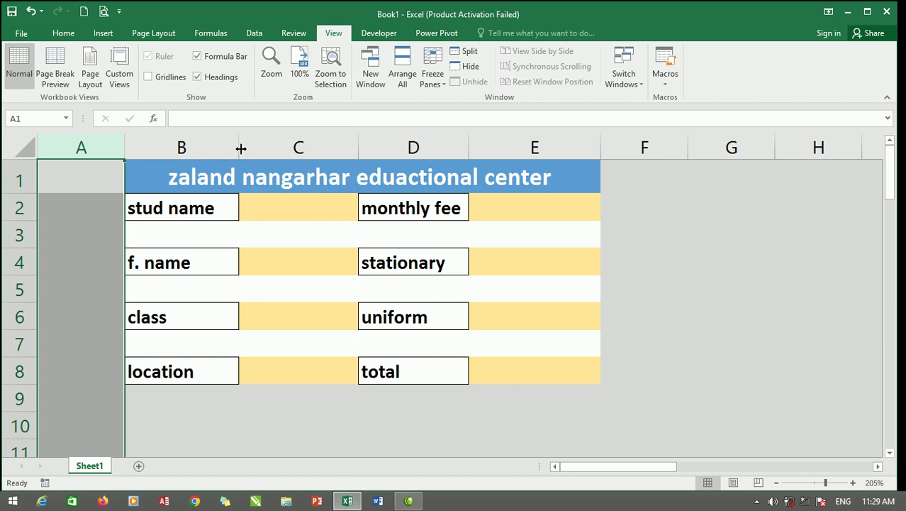
{"action": "left_click", "coordinate": [709, 273]}
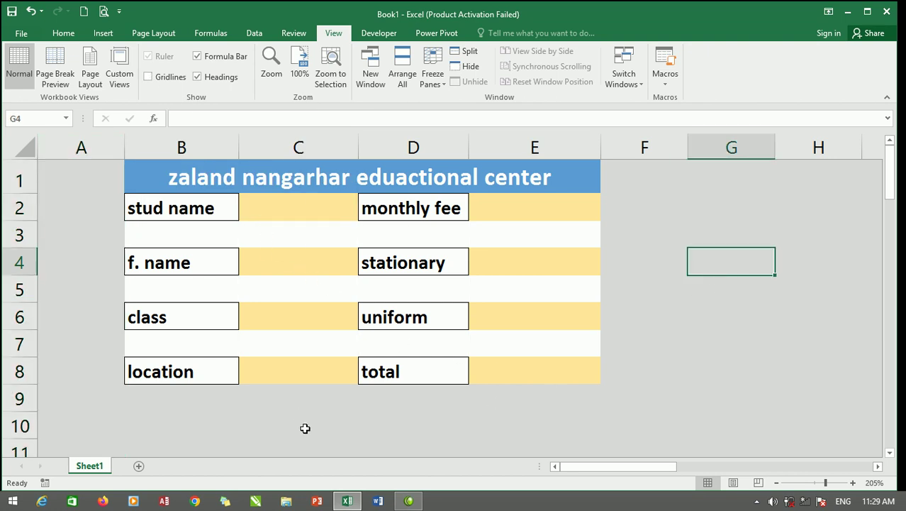
{"action": "left_click_drag", "start_coordinate": [597, 169], "coordinate": [469, 404]}
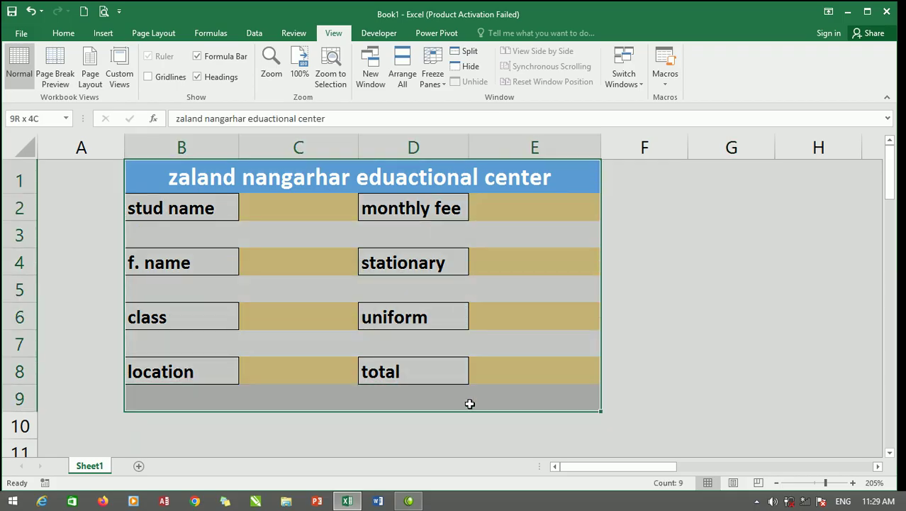
Frame the B1:E9 form block with Outside Borders.
{"action": "left_click", "coordinate": [63, 34]}
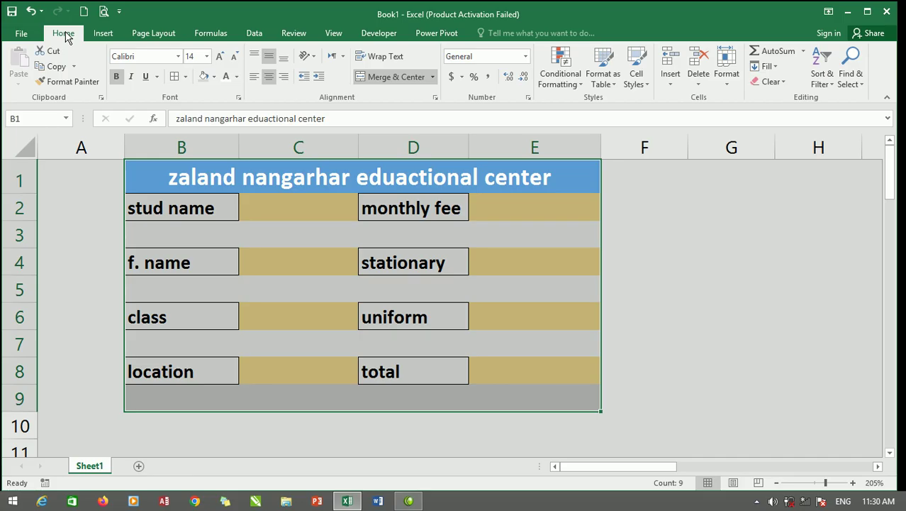
{"action": "left_click", "coordinate": [187, 77]}
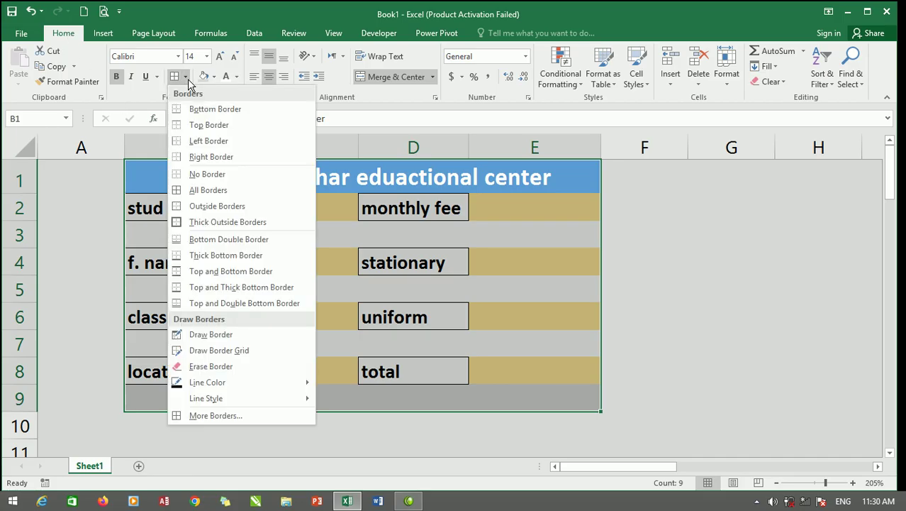
{"action": "left_click", "coordinate": [220, 207]}
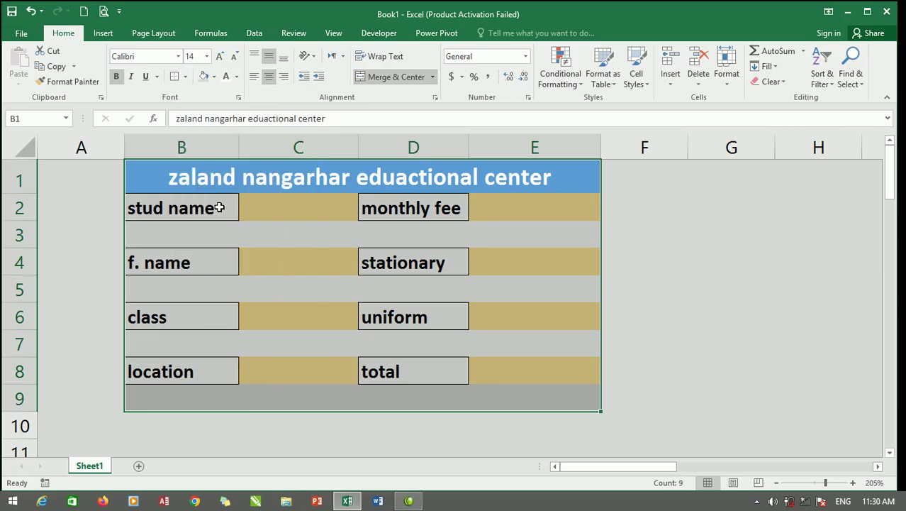
{"action": "left_click", "coordinate": [689, 241]}
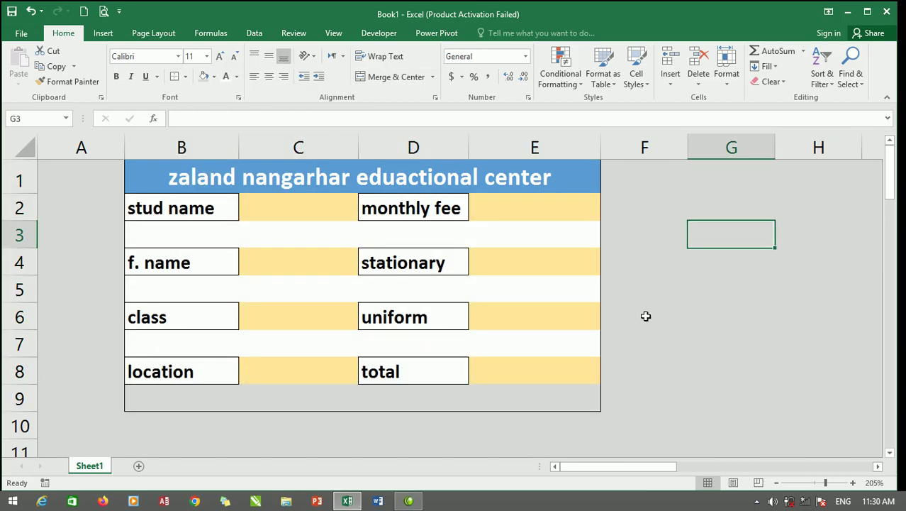
{"action": "scroll", "coordinate": [426, 344], "scroll_direction": "down", "scroll_amount": 1}
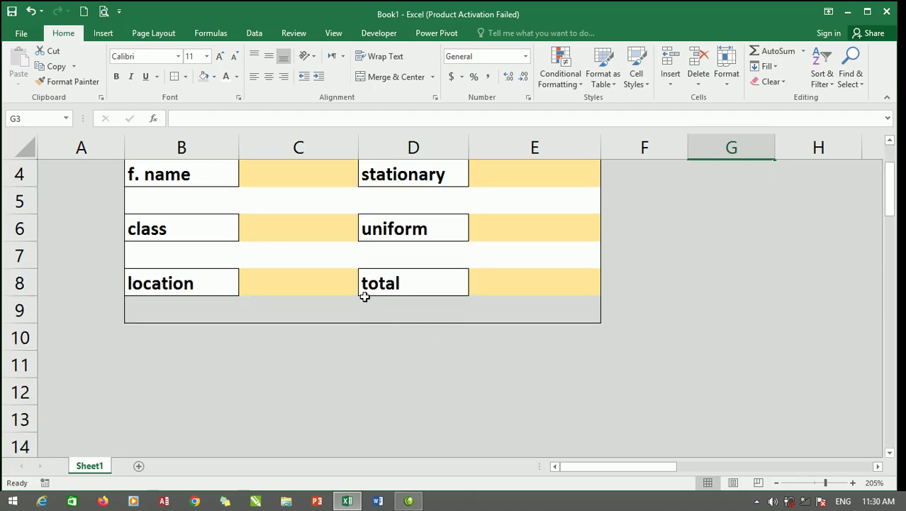
{"action": "scroll", "coordinate": [363, 296], "scroll_direction": "up", "scroll_amount": 1}
Select all eight labels in columns B and D, then clear the selection.
{"action": "left_click", "coordinate": [197, 213], "text": "ctrl"}
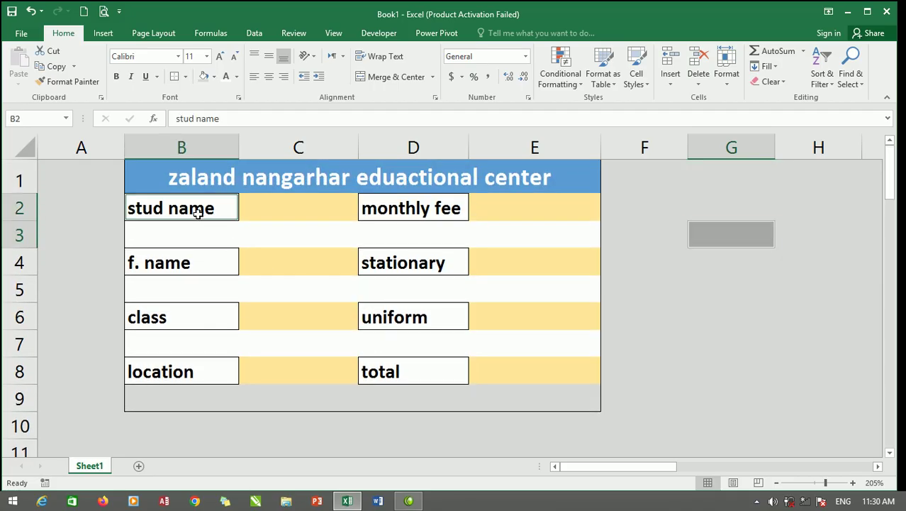
{"action": "left_click", "coordinate": [198, 214]}
{"action": "left_click", "coordinate": [211, 259], "text": "ctrl"}
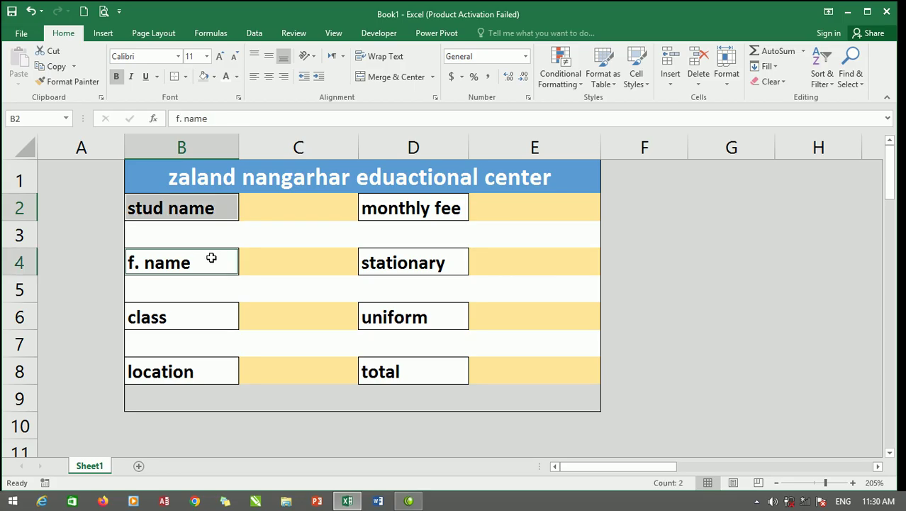
{"action": "left_click", "coordinate": [195, 319], "text": "ctrl"}
{"action": "left_click", "coordinate": [198, 371], "text": "ctrl"}
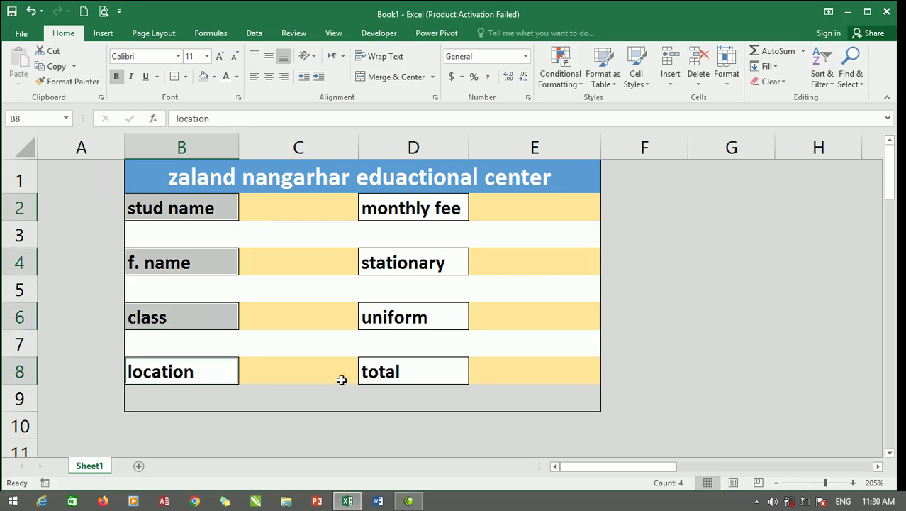
{"action": "left_click", "coordinate": [419, 215], "text": "ctrl"}
{"action": "left_click", "coordinate": [430, 263], "text": "ctrl"}
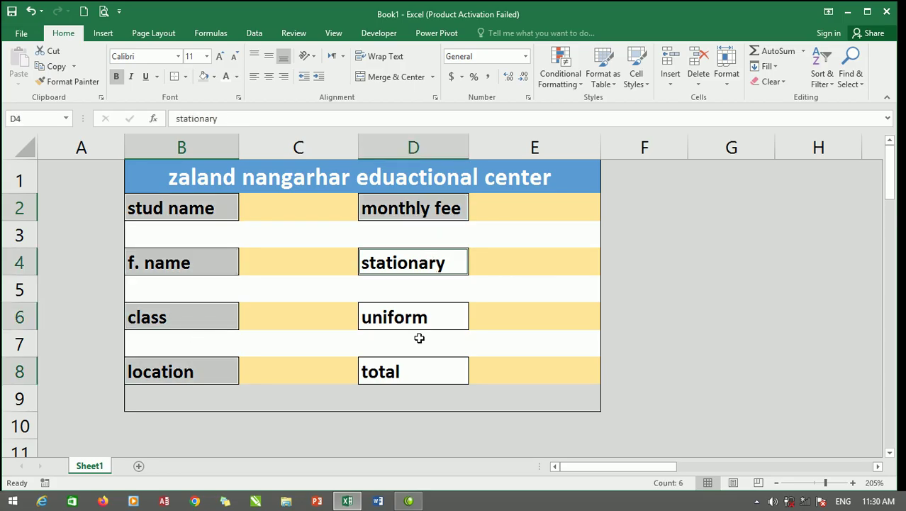
{"action": "left_click", "coordinate": [417, 317], "text": "ctrl"}
{"action": "left_click", "coordinate": [416, 372], "text": "ctrl"}
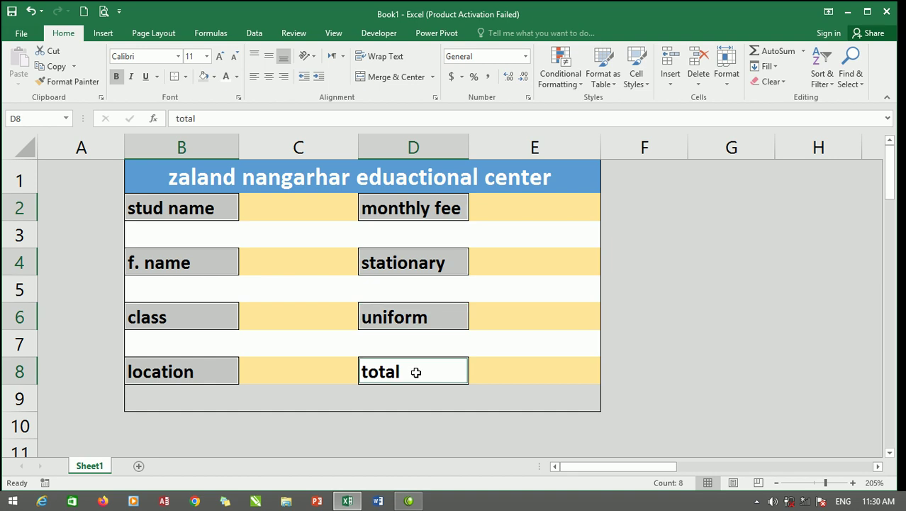
{"action": "left_click", "coordinate": [418, 207], "text": "ctrl"}
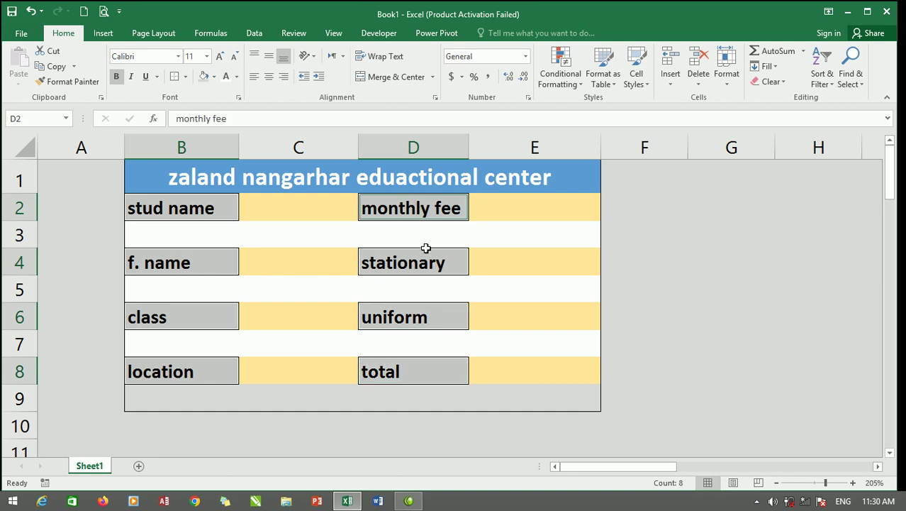
{"action": "left_click", "coordinate": [517, 234]}
Copy labels stud name, f. name, class and location and paste them at B14.
{"action": "left_click", "coordinate": [171, 210]}
{"action": "left_click", "coordinate": [206, 261], "text": "ctrl"}
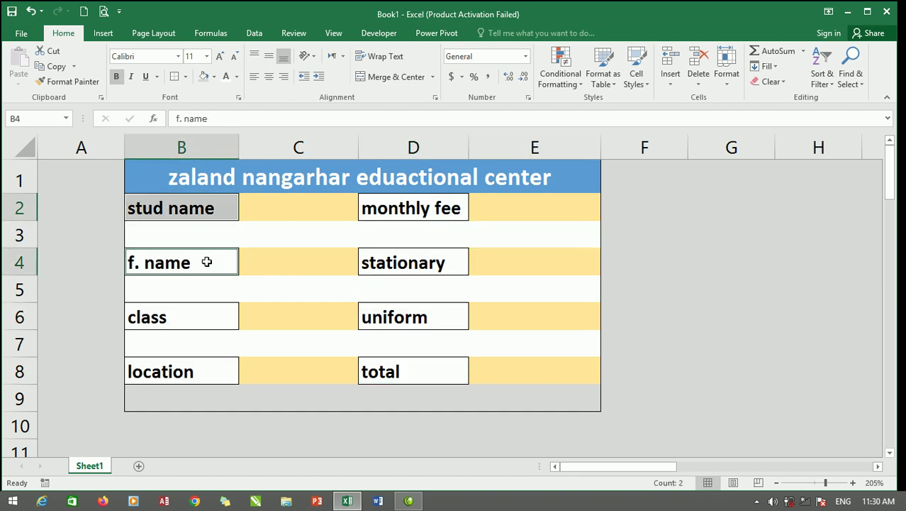
{"action": "left_click", "coordinate": [203, 313], "text": "ctrl"}
{"action": "left_click", "coordinate": [192, 377], "text": "ctrl"}
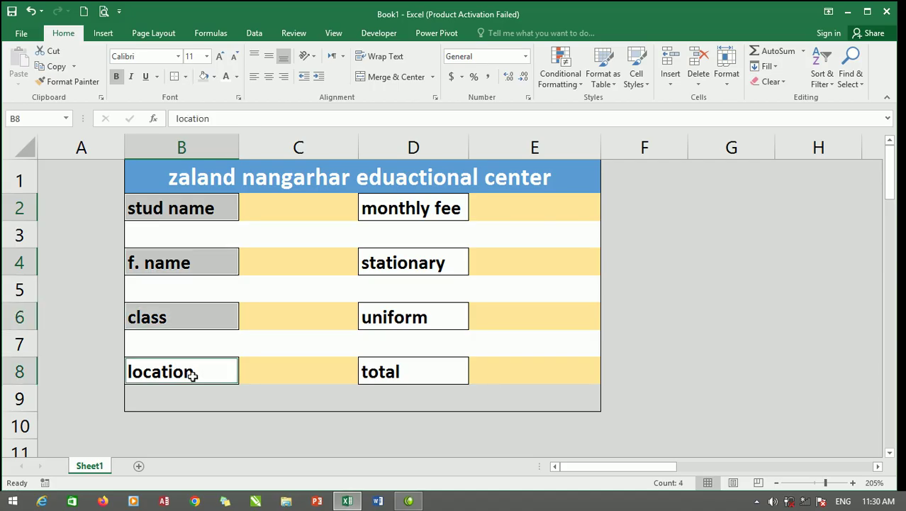
{"action": "right_click", "coordinate": [189, 266]}
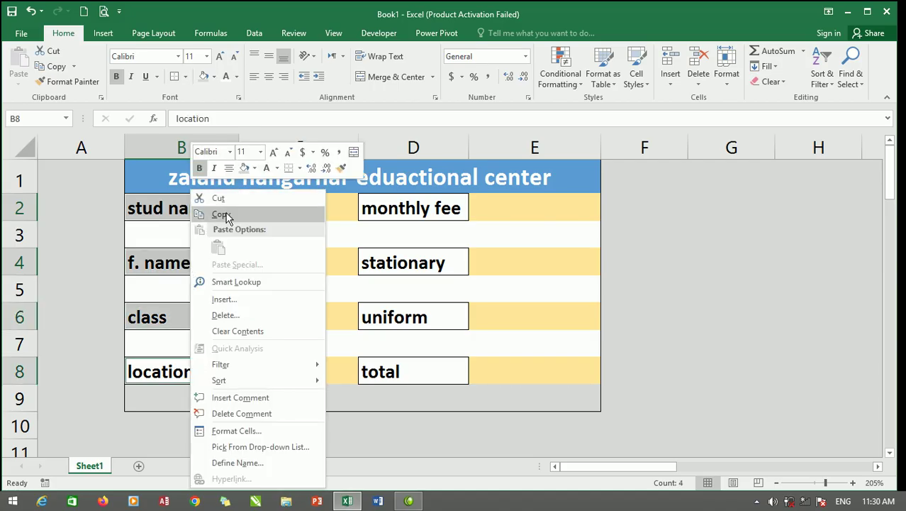
{"action": "left_click", "coordinate": [223, 214]}
{"action": "scroll", "coordinate": [253, 325], "scroll_direction": "down", "scroll_amount": 2}
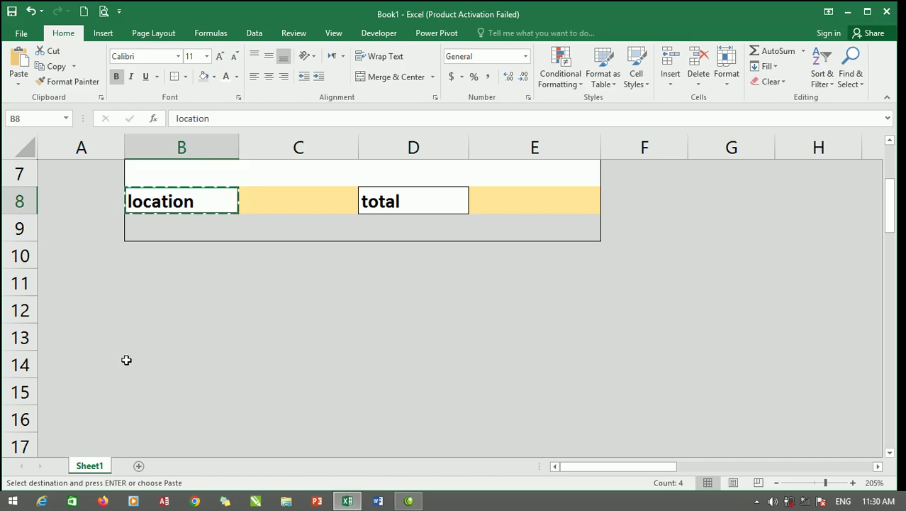
{"action": "left_click", "coordinate": [152, 367]}
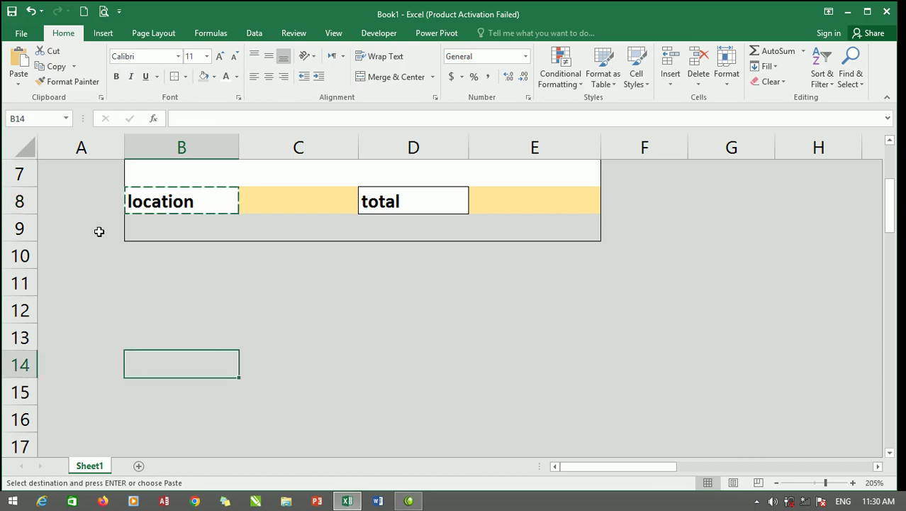
{"action": "left_click", "coordinate": [19, 64]}
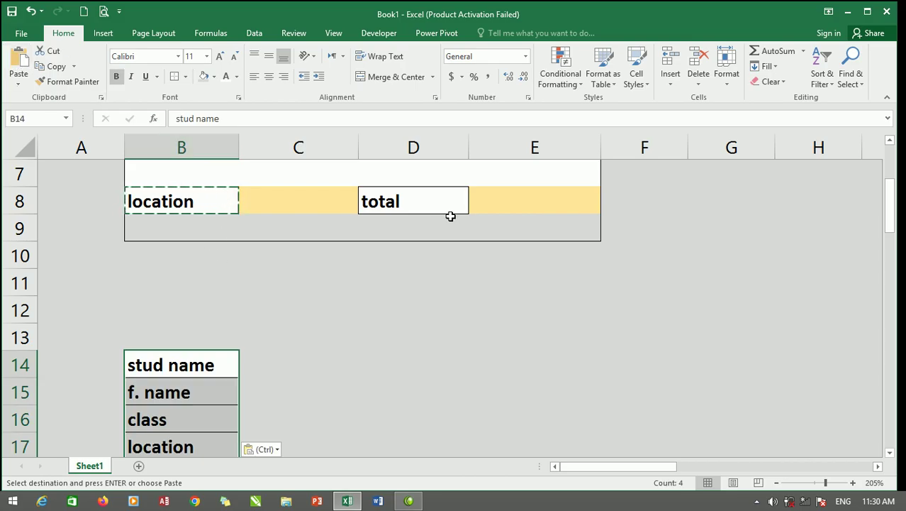
{"action": "scroll", "coordinate": [449, 217], "scroll_direction": "up", "scroll_amount": 2}
Copy labels monthly fee, stationary, uniform and total and paste them at B18.
{"action": "left_click", "coordinate": [422, 207]}
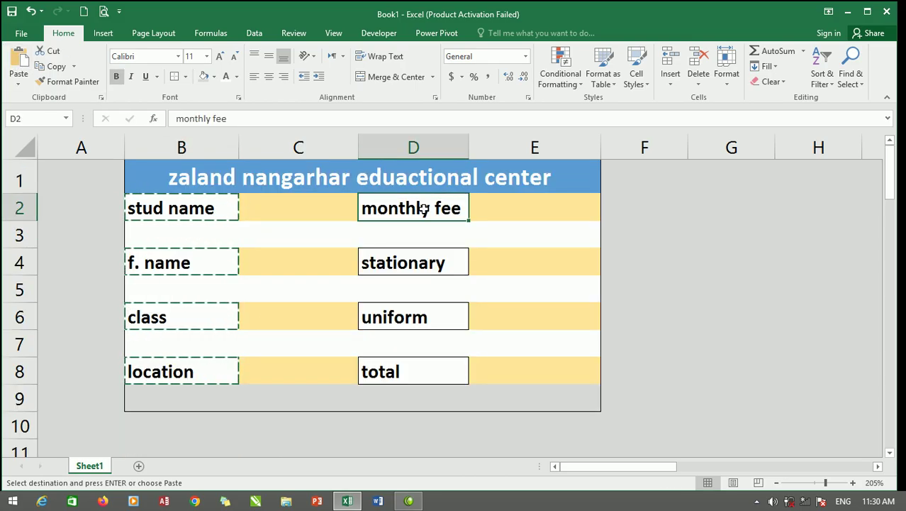
{"action": "left_click", "coordinate": [441, 268], "text": "ctrl"}
{"action": "left_click", "coordinate": [434, 312], "text": "ctrl"}
{"action": "left_click", "coordinate": [424, 375], "text": "ctrl"}
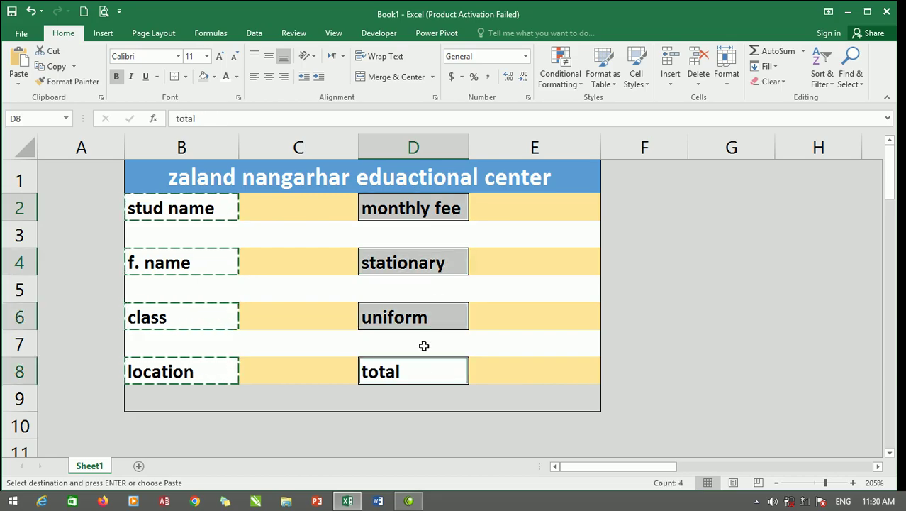
{"action": "right_click", "coordinate": [415, 261]}
{"action": "left_click", "coordinate": [446, 214]}
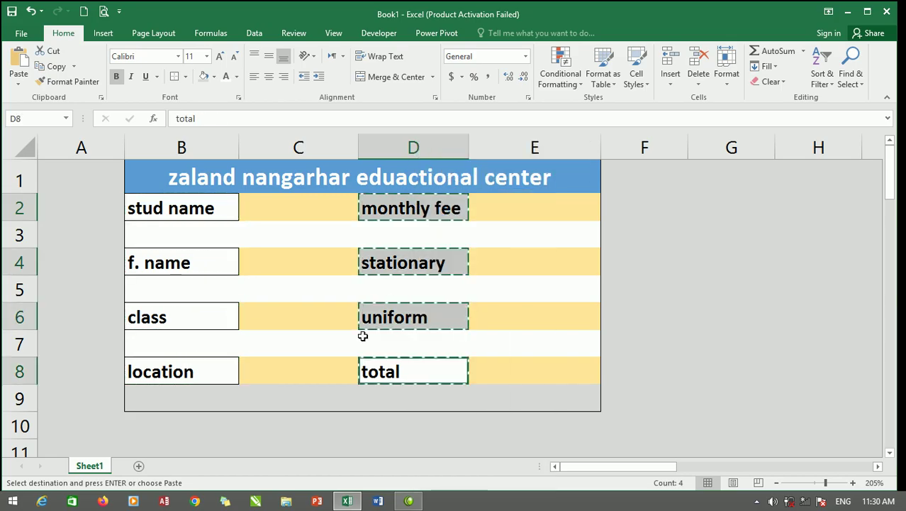
{"action": "scroll", "coordinate": [322, 360], "scroll_direction": "down", "scroll_amount": 4}
{"action": "left_click", "coordinate": [154, 309]}
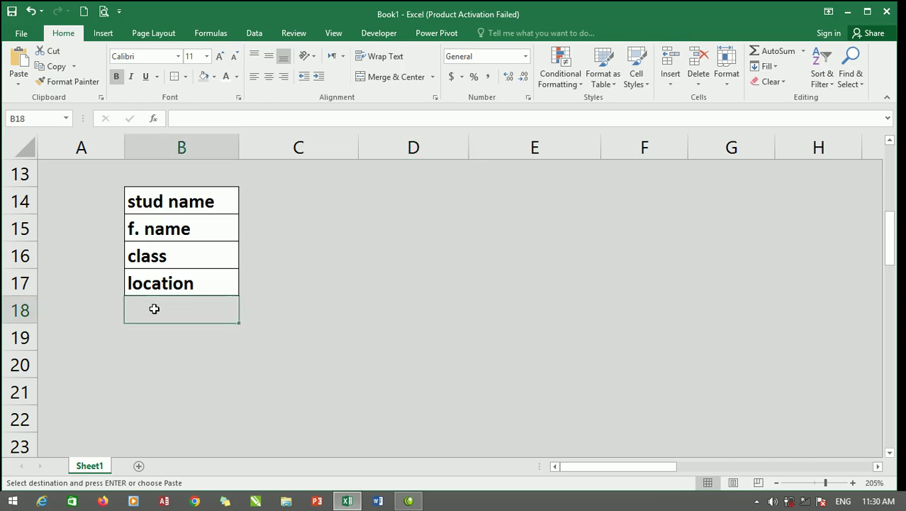
{"action": "left_click", "coordinate": [19, 57]}
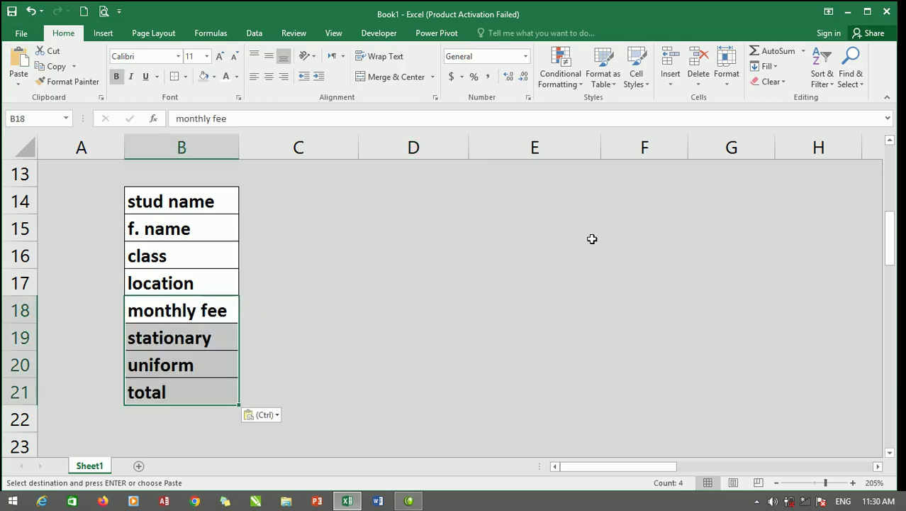
{"action": "left_click", "coordinate": [297, 228]}
{"action": "left_click", "coordinate": [264, 202]}
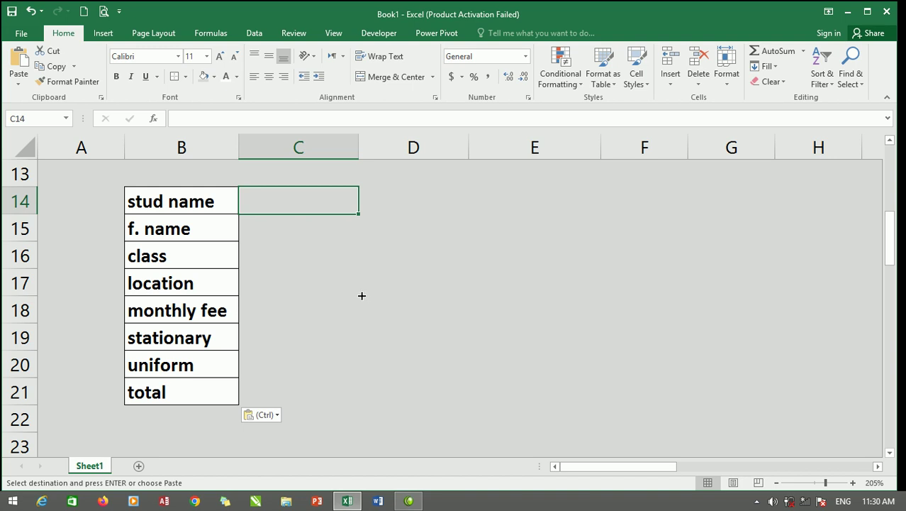
{"action": "scroll", "coordinate": [361, 294], "scroll_direction": "up", "scroll_amount": 2}
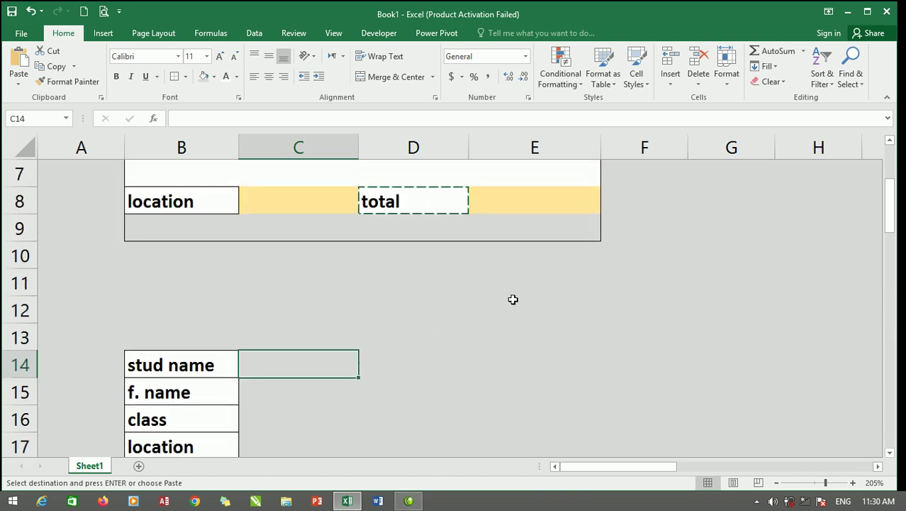
{"action": "scroll", "coordinate": [510, 298], "scroll_direction": "up", "scroll_amount": 2}
Select class cell C6 and open the Data Validation dropdown on the Data tab.
{"action": "left_click", "coordinate": [290, 322]}
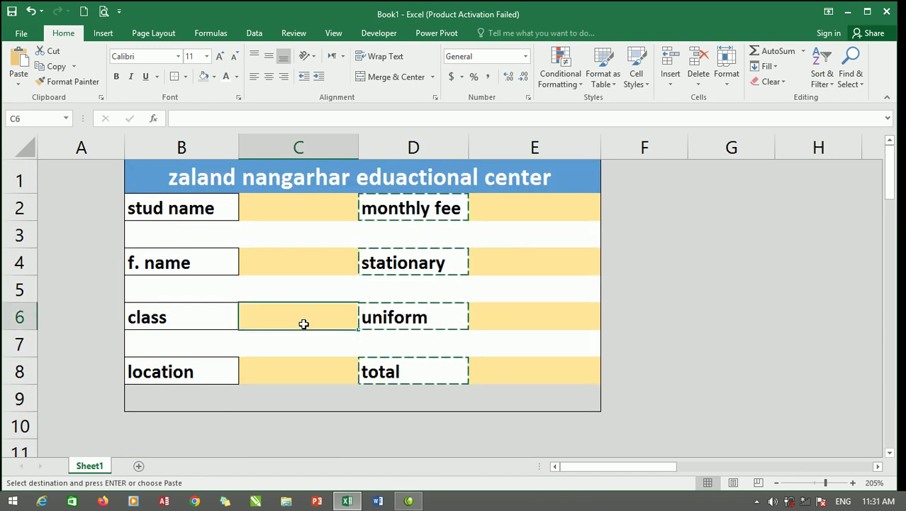
{"action": "left_click", "coordinate": [287, 207]}
{"action": "left_click", "coordinate": [297, 264]}
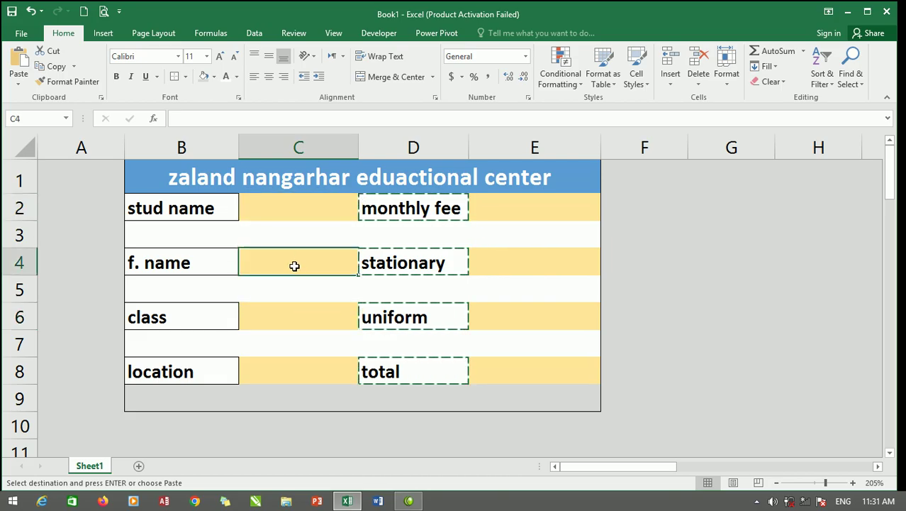
{"action": "left_click", "coordinate": [301, 316]}
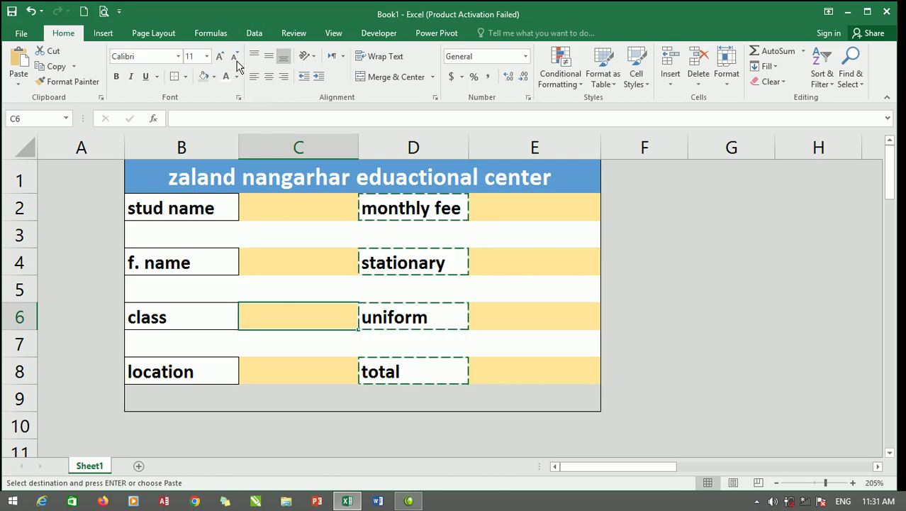
{"action": "left_click", "coordinate": [252, 34]}
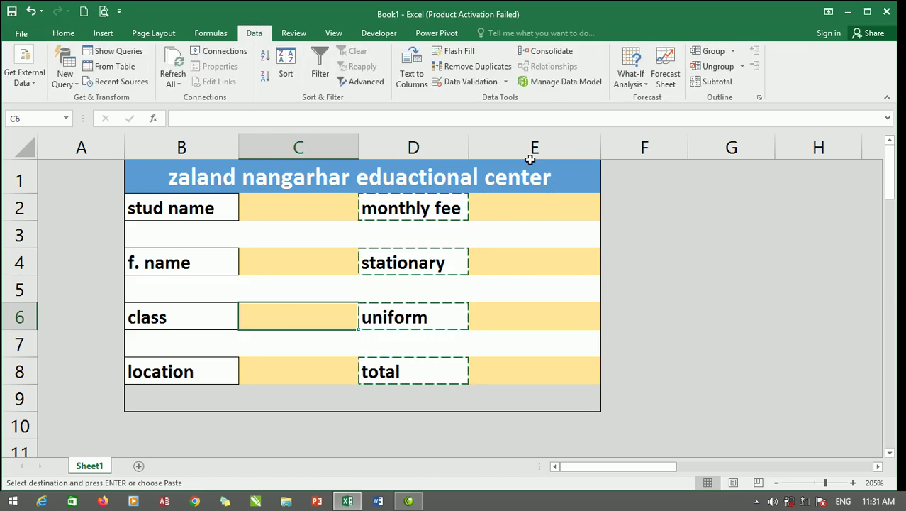
{"action": "left_click", "coordinate": [506, 83]}
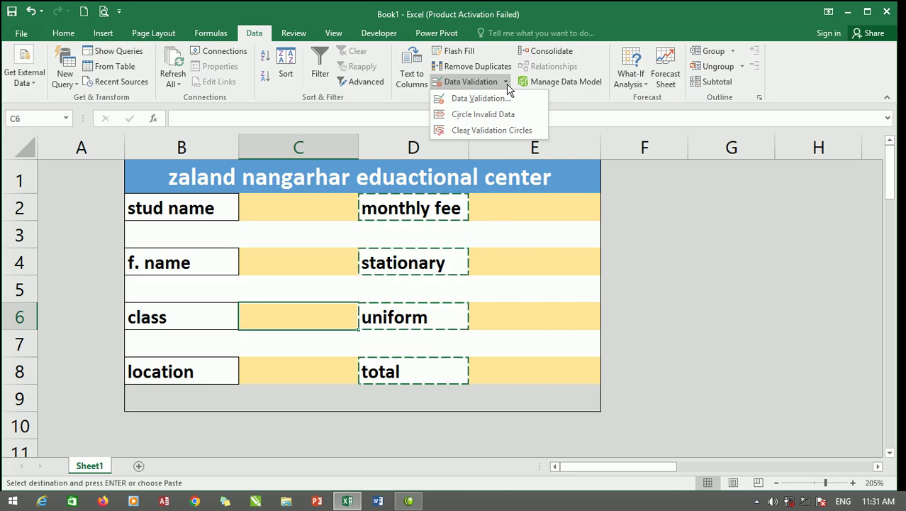
Restrict C6 to a list: first, second, third, fourth, fifth, sixth.
{"action": "left_click", "coordinate": [462, 101]}
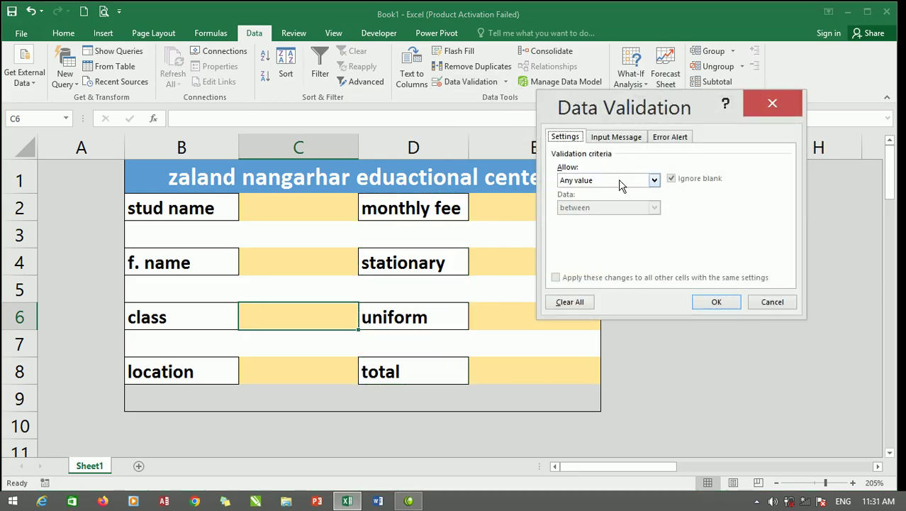
{"action": "left_click", "coordinate": [656, 181]}
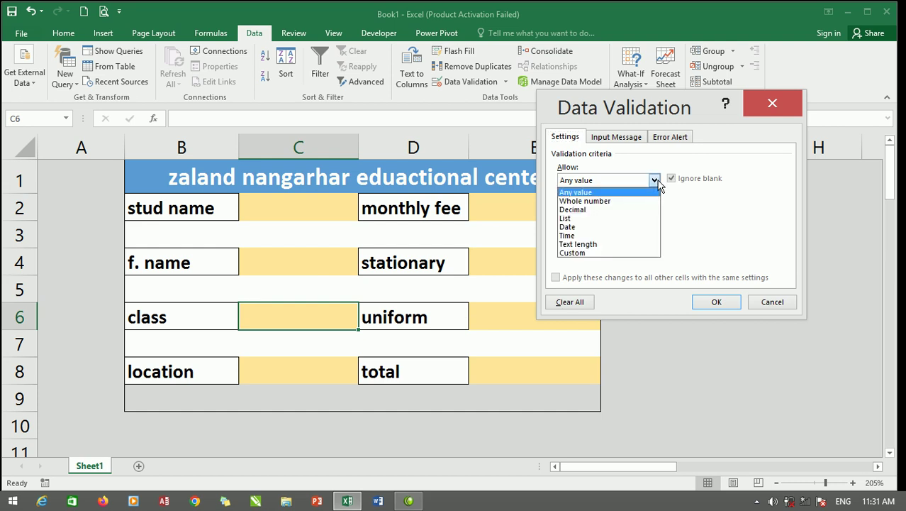
{"action": "left_click", "coordinate": [583, 218]}
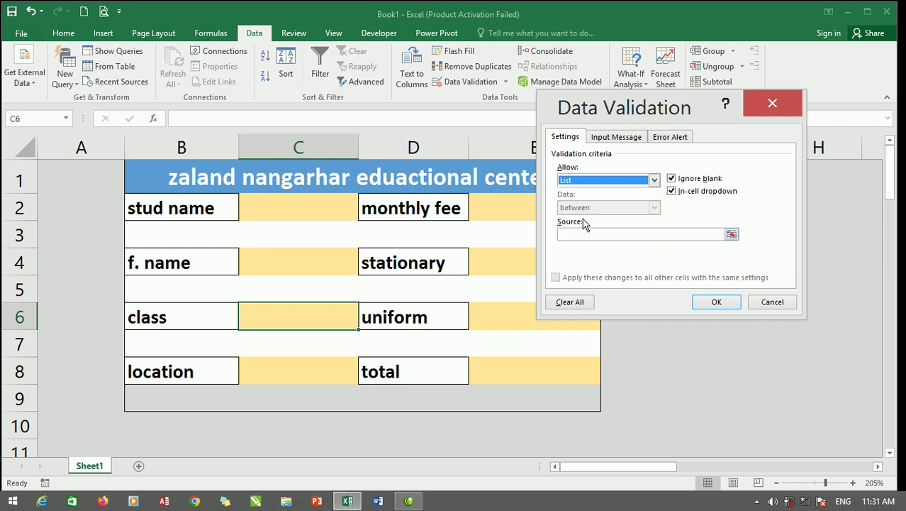
{"action": "left_click", "coordinate": [614, 234]}
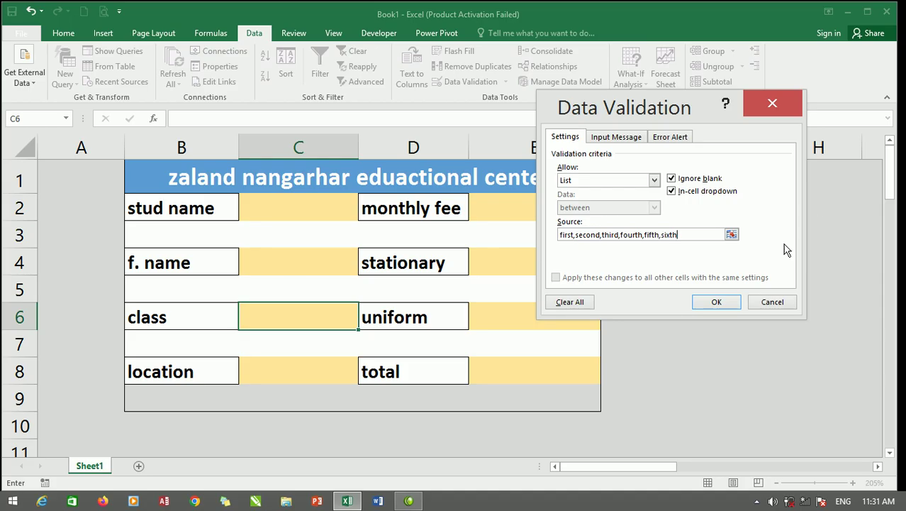
{"action": "left_click", "coordinate": [717, 303]}
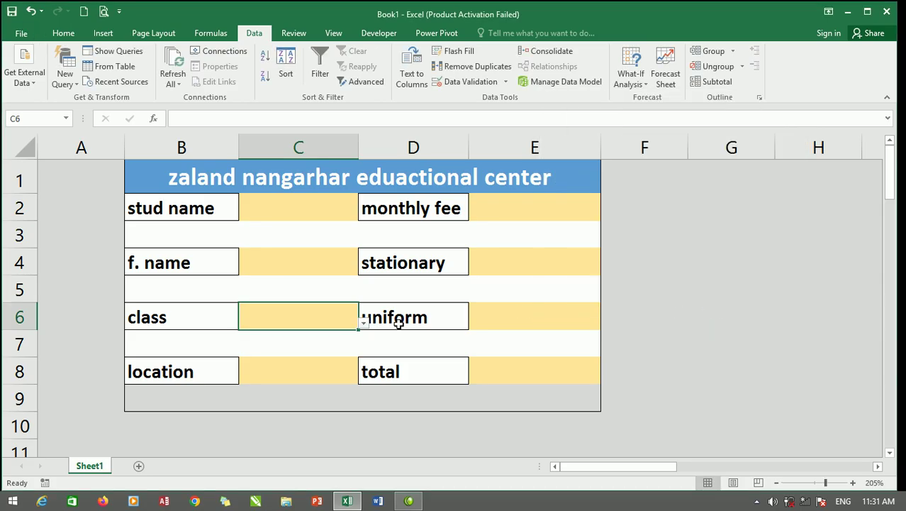
Check C6's class dropdown, close it unchanged, and select monthly fee cell E2.
{"action": "left_click", "coordinate": [364, 324]}
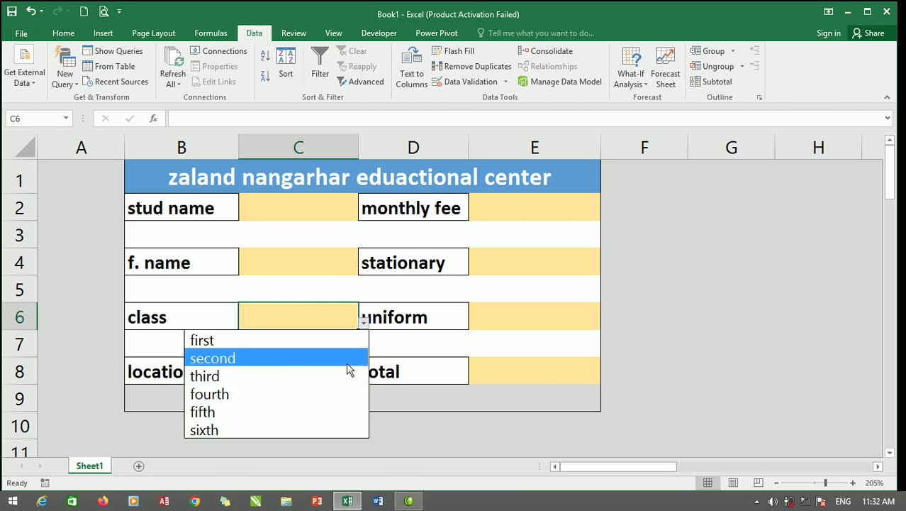
{"action": "left_click", "coordinate": [552, 282]}
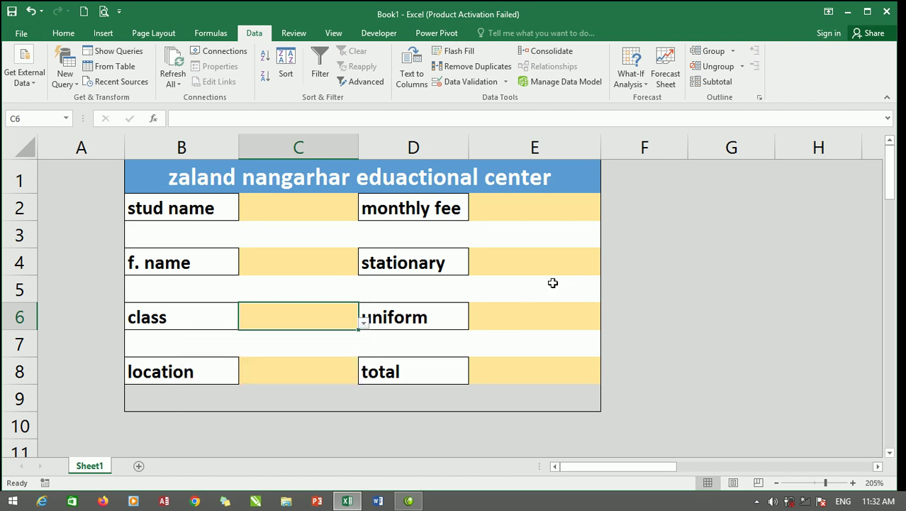
{"action": "left_click", "coordinate": [536, 208]}
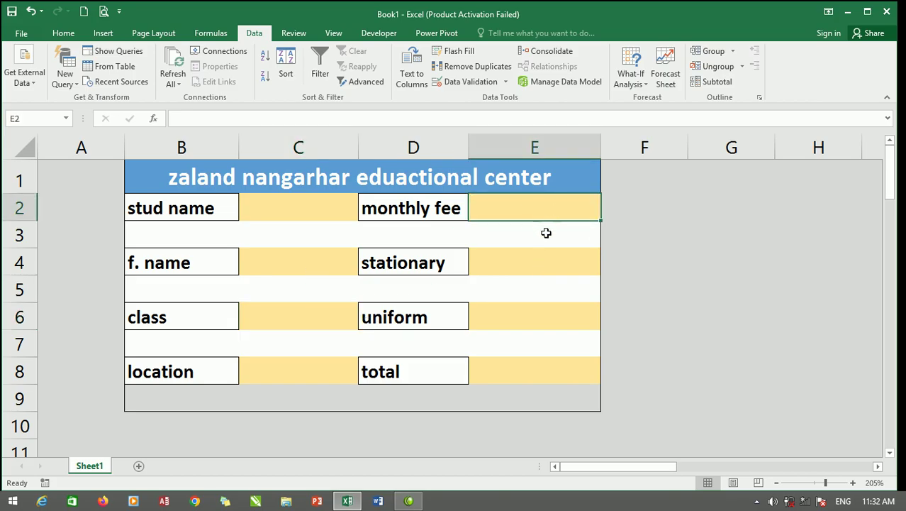
Apply the Number format to E2, E4, E6 and E8, and widen column C to 16.43.
{"action": "left_click", "coordinate": [543, 264], "text": "ctrl"}
{"action": "left_click", "coordinate": [560, 316], "text": "ctrl"}
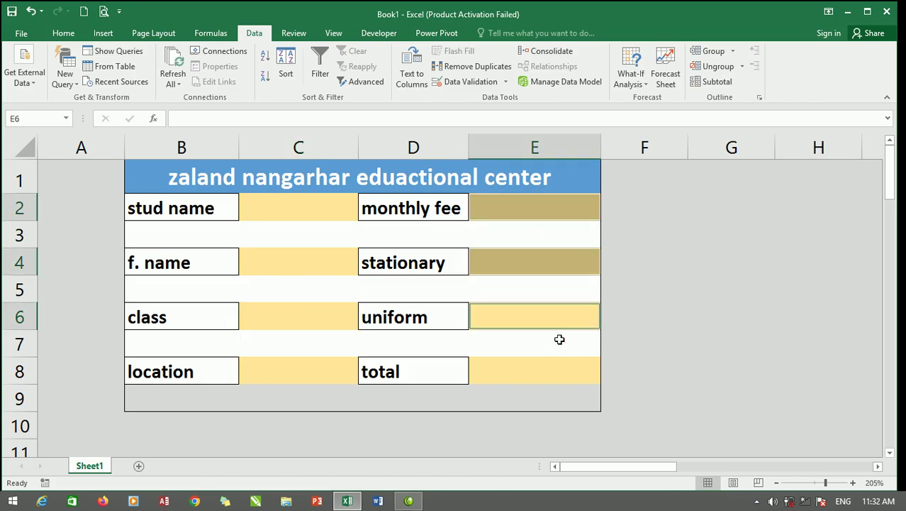
{"action": "left_click", "coordinate": [560, 370], "text": "ctrl"}
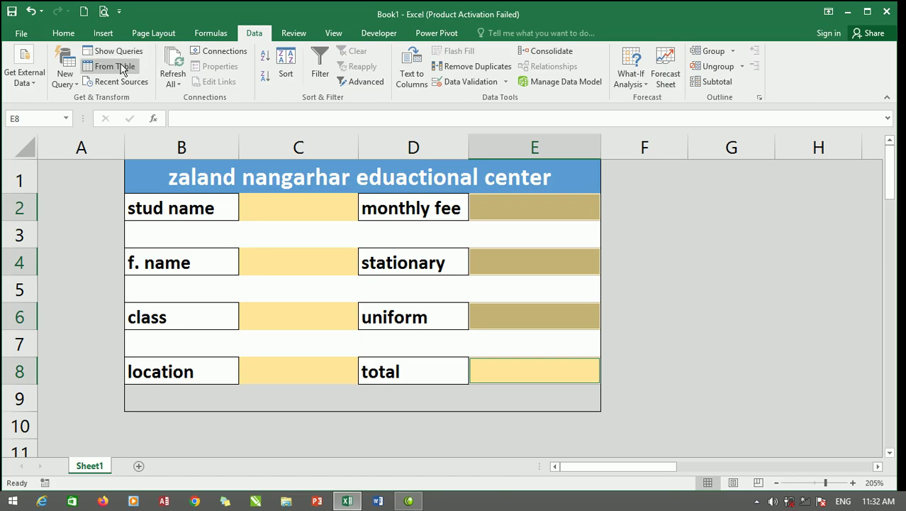
{"action": "left_click", "coordinate": [64, 35]}
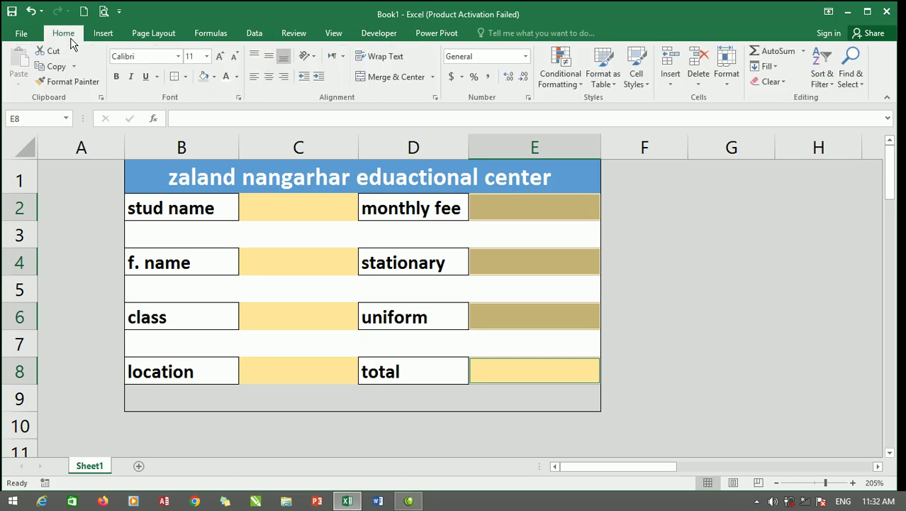
{"action": "left_click", "coordinate": [525, 56]}
{"action": "left_click", "coordinate": [512, 112]}
{"action": "left_click", "coordinate": [291, 374]}
{"action": "left_click_drag", "start_coordinate": [359, 147], "coordinate": [403, 146]}
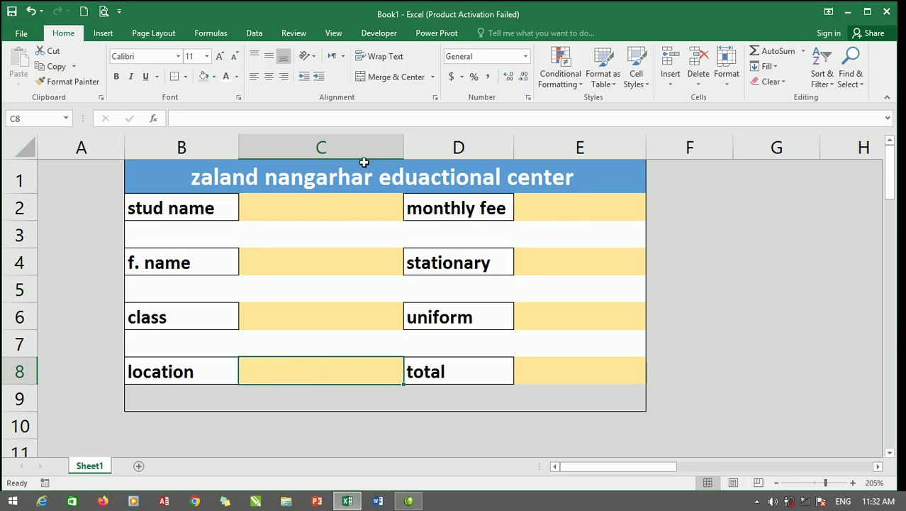
Uncheck the Developer tab in the ribbon's Customize the Ribbon settings.
{"action": "left_click", "coordinate": [380, 34]}
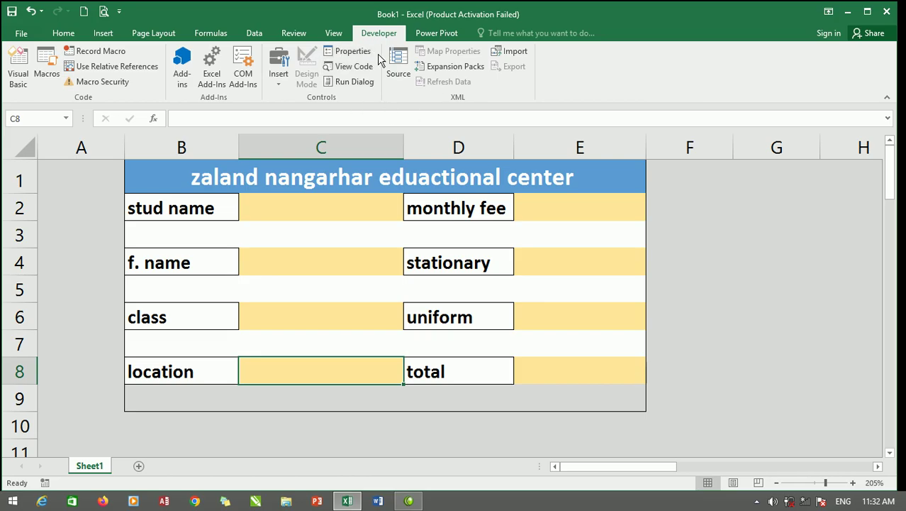
{"action": "right_click", "coordinate": [366, 34]}
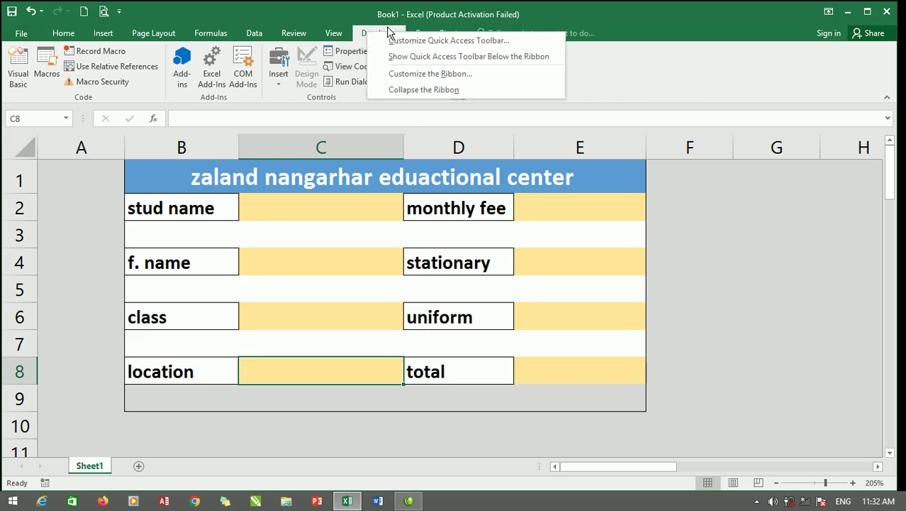
{"action": "left_click", "coordinate": [433, 74]}
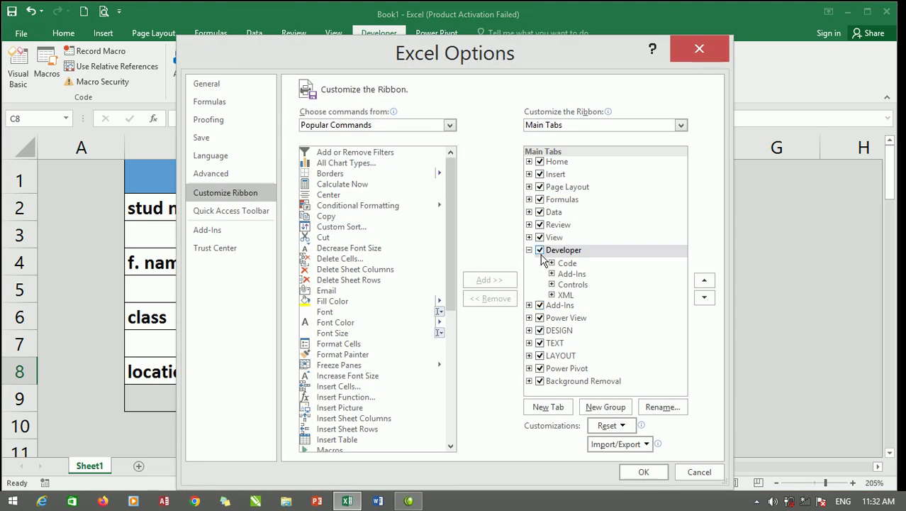
{"action": "left_click", "coordinate": [539, 250]}
{"action": "left_click", "coordinate": [653, 473]}
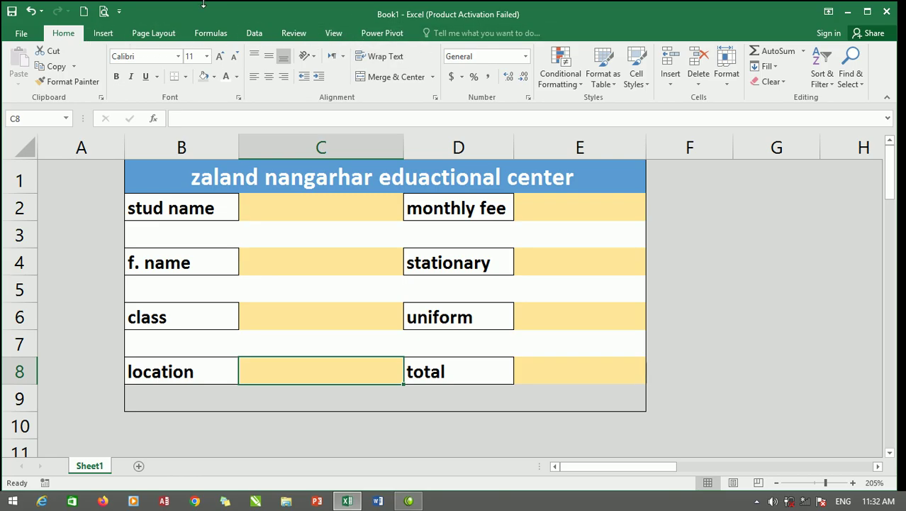
Re-enable Developer via File > Options > Customize Ribbon and show its commands.
{"action": "left_click", "coordinate": [21, 34]}
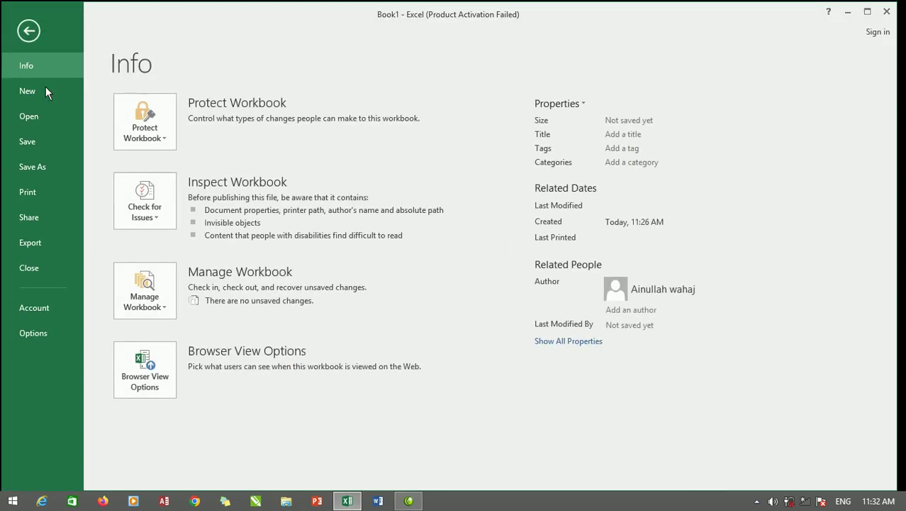
{"action": "left_click", "coordinate": [40, 332]}
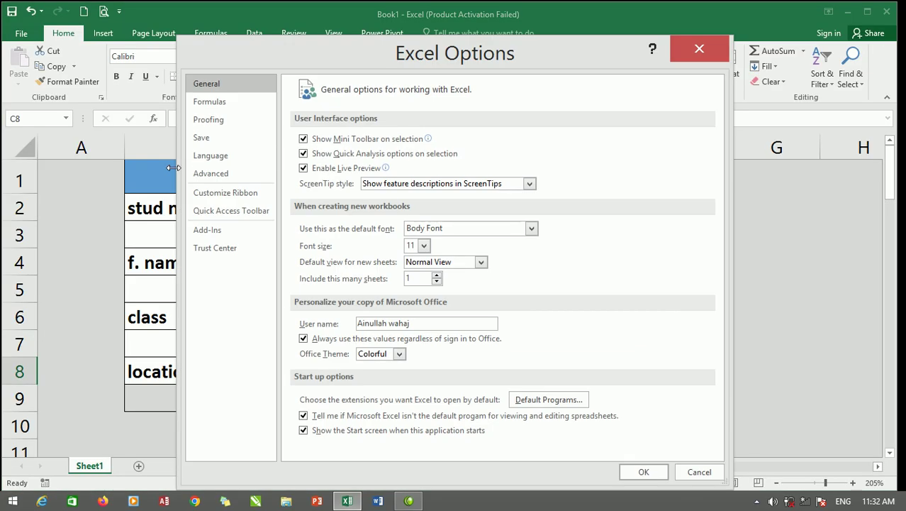
{"action": "left_click", "coordinate": [231, 194]}
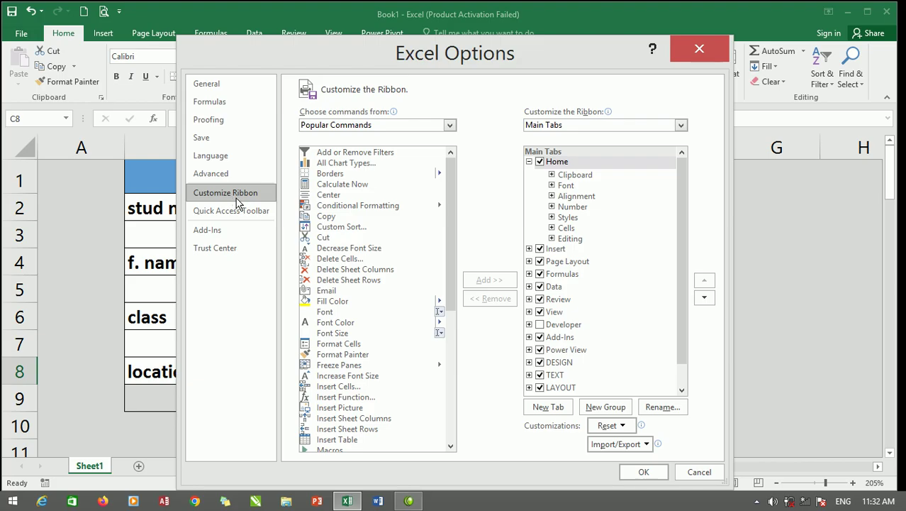
{"action": "left_click", "coordinate": [551, 326]}
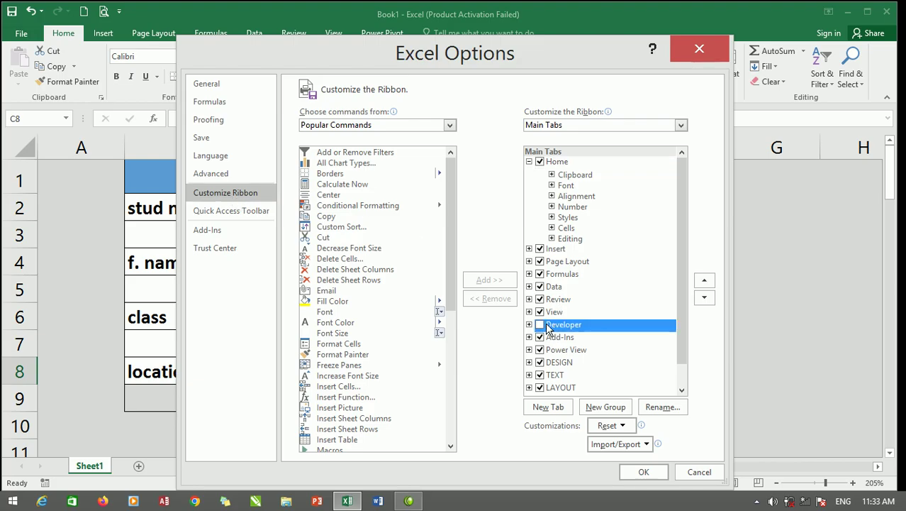
{"action": "left_click", "coordinate": [540, 325]}
{"action": "left_click", "coordinate": [644, 471]}
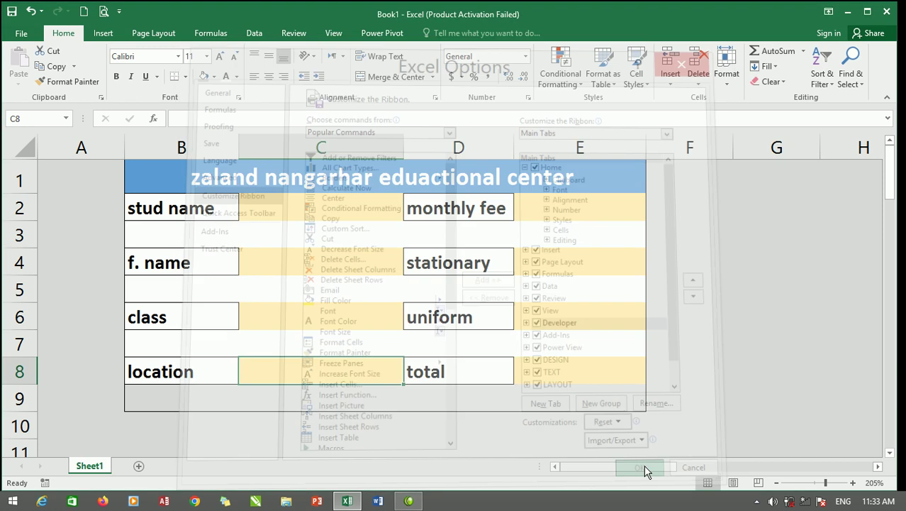
{"action": "left_click", "coordinate": [385, 37]}
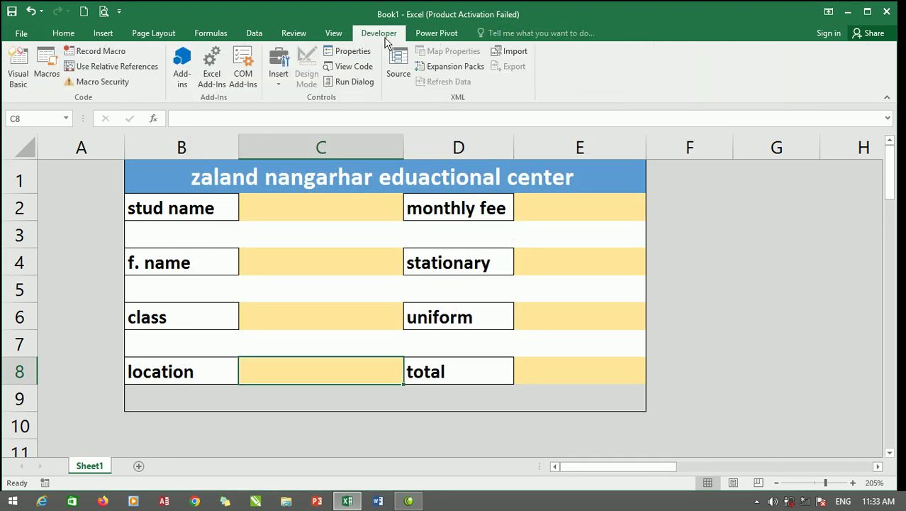
Draw an option button over cell C8 and label it city.
{"action": "left_click", "coordinate": [280, 84]}
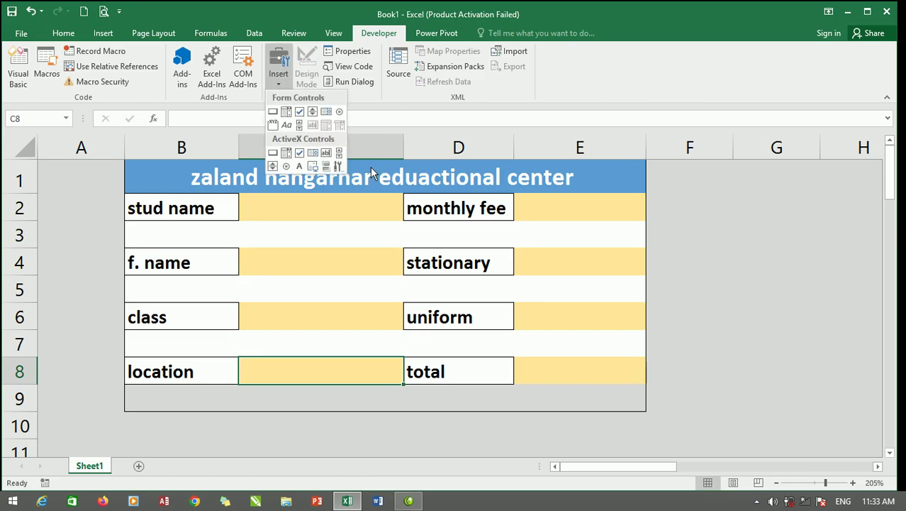
{"action": "left_click", "coordinate": [339, 111]}
{"action": "left_click_drag", "start_coordinate": [245, 366], "coordinate": [289, 397]}
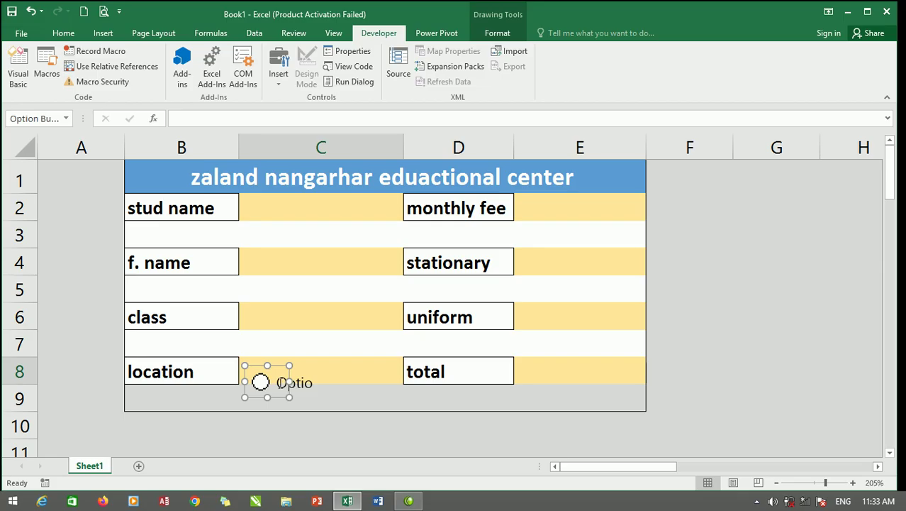
{"action": "left_click", "coordinate": [283, 383]}
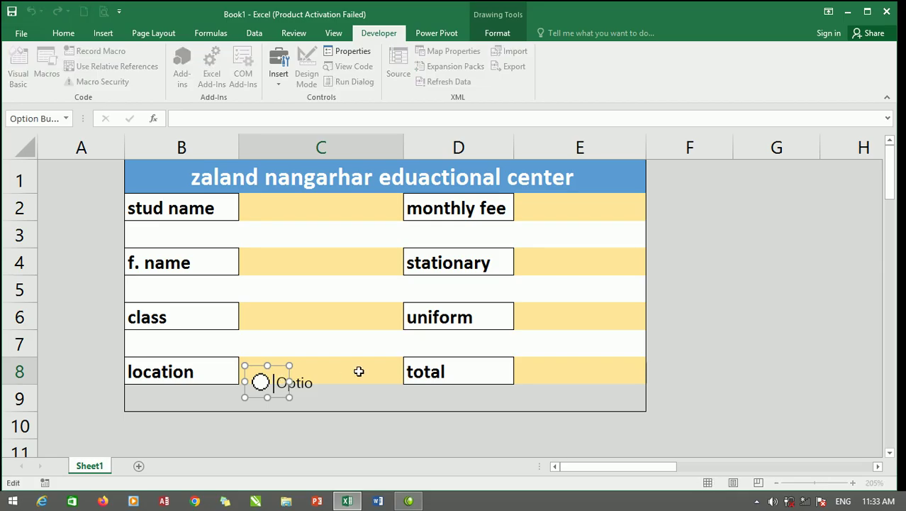
{"action": "key", "text": "Right"}
{"action": "key", "text": "Right"}
{"action": "key", "text": "Right"}
{"action": "key", "text": "Right"}
{"action": "key", "text": "Right"}
{"action": "key", "text": "Right"}
{"action": "key", "text": "Right"}
{"action": "key", "text": "Right"}
{"action": "key", "text": "Right"}
{"action": "key", "text": "BackSpace"}
{"action": "key", "text": "BackSpace"}
{"action": "key", "text": "BackSpace"}
{"action": "key", "text": "BackSpace"}
{"action": "key", "text": "BackSpace"}
{"action": "key", "text": "BackSpace"}
{"action": "key", "text": "BackSpace"}
{"action": "key", "text": "BackSpace"}
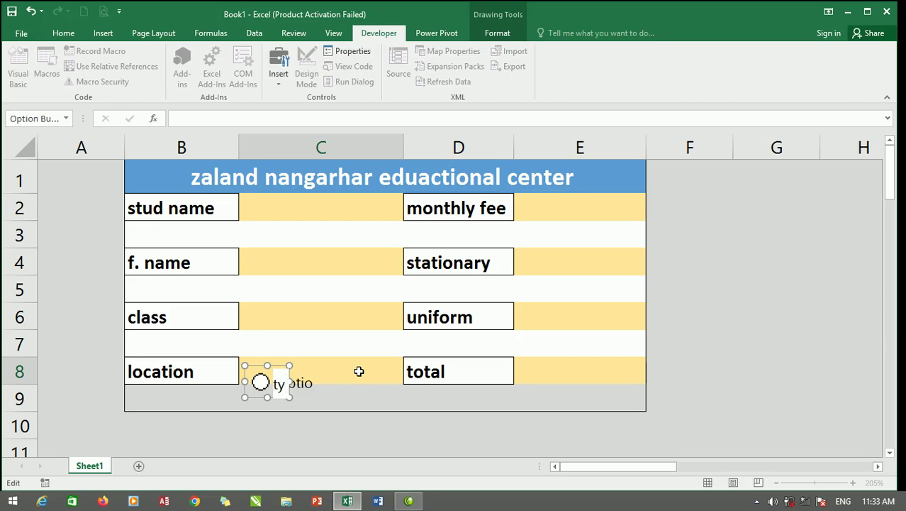
{"action": "type", "text": "city"}
{"action": "left_click", "coordinate": [358, 371]}
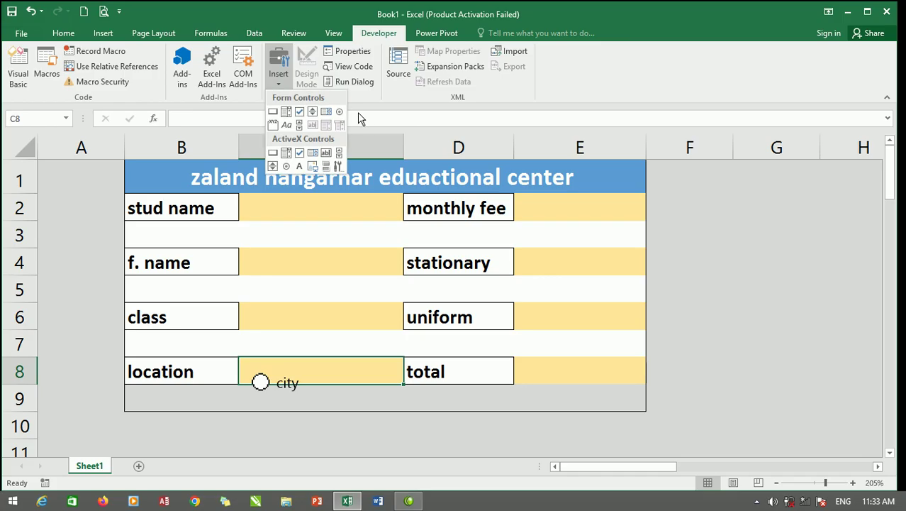
Place a second option button beside it and relabel it village.
{"action": "left_click", "coordinate": [339, 110]}
{"action": "left_click", "coordinate": [350, 379]}
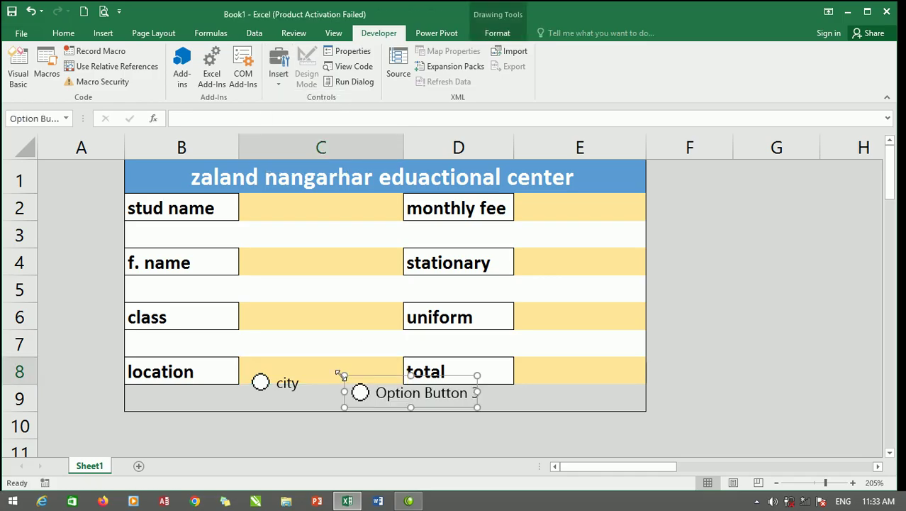
{"action": "left_click", "coordinate": [380, 392]}
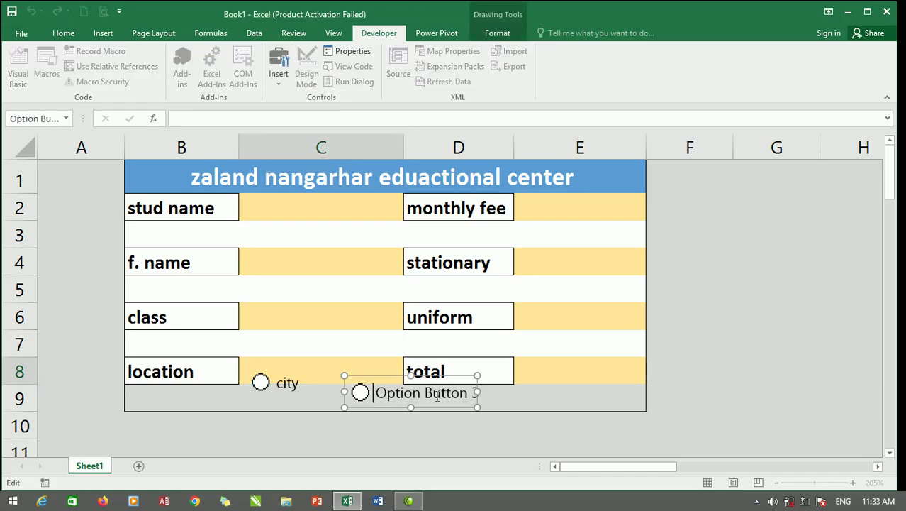
{"action": "right_click", "coordinate": [389, 384]}
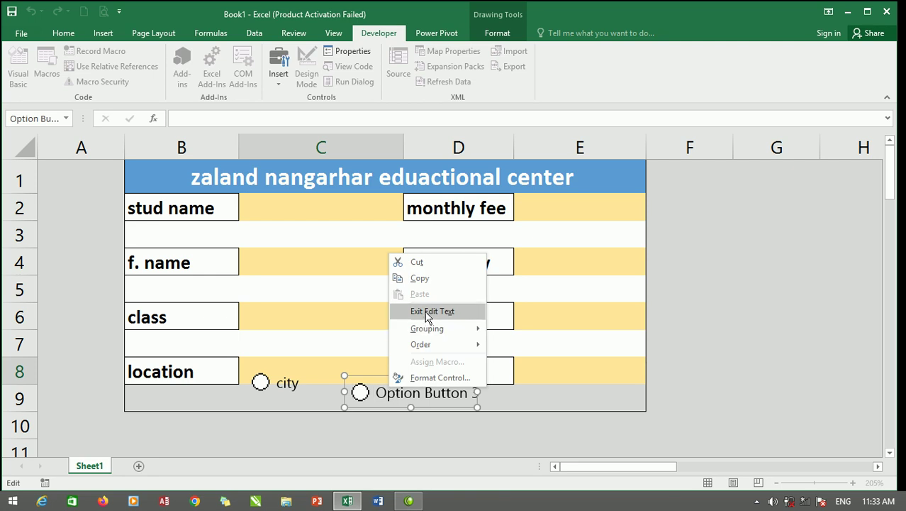
{"action": "left_click", "coordinate": [428, 310]}
{"action": "left_click", "coordinate": [378, 393]}
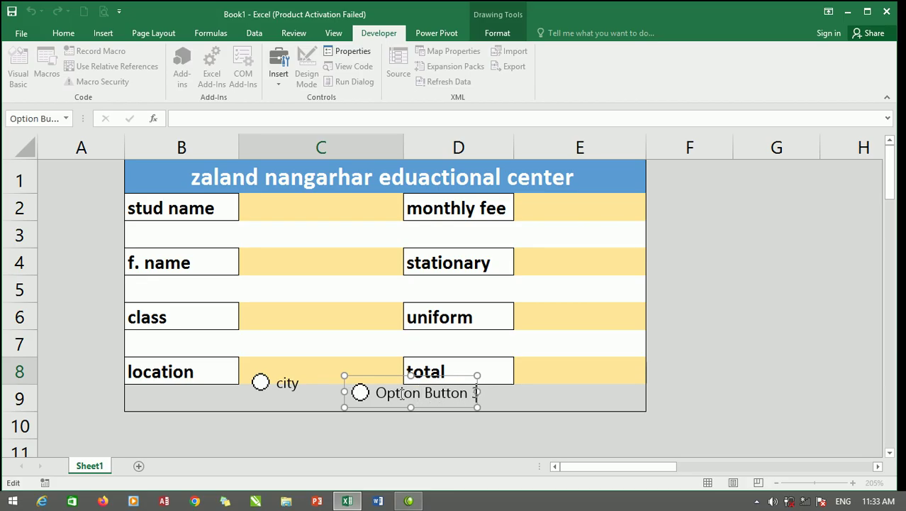
{"action": "key", "text": "BackSpace"}
{"action": "key", "text": "BackSpace"}
{"action": "key", "text": "BackSpace"}
{"action": "key", "text": "BackSpace"}
{"action": "key", "text": "BackSpace"}
{"action": "key", "text": "BackSpace"}
{"action": "key", "text": "BackSpace"}
{"action": "key", "text": "BackSpace"}
{"action": "key", "text": "BackSpace"}
{"action": "key", "text": "BackSpace"}
{"action": "key", "text": "BackSpace"}
{"action": "key", "text": "BackSpace"}
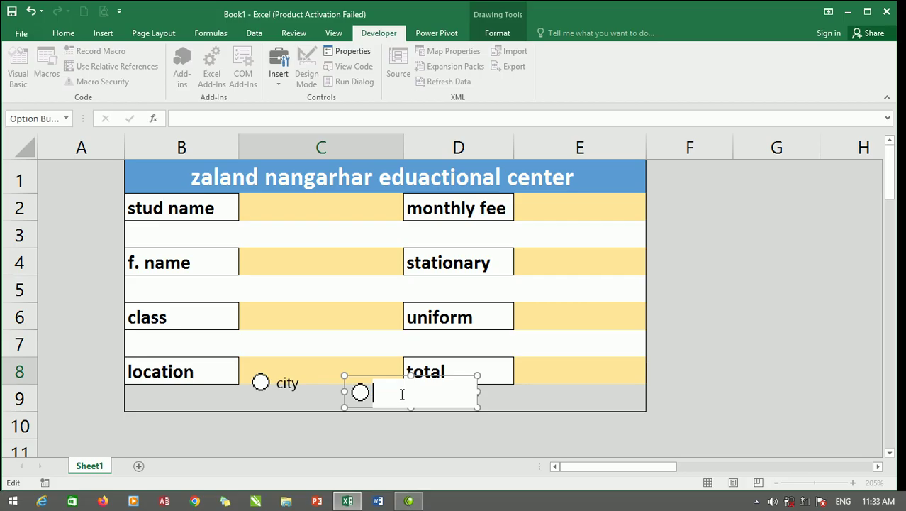
{"action": "type", "text": "village"}
{"action": "left_click", "coordinate": [330, 424]}
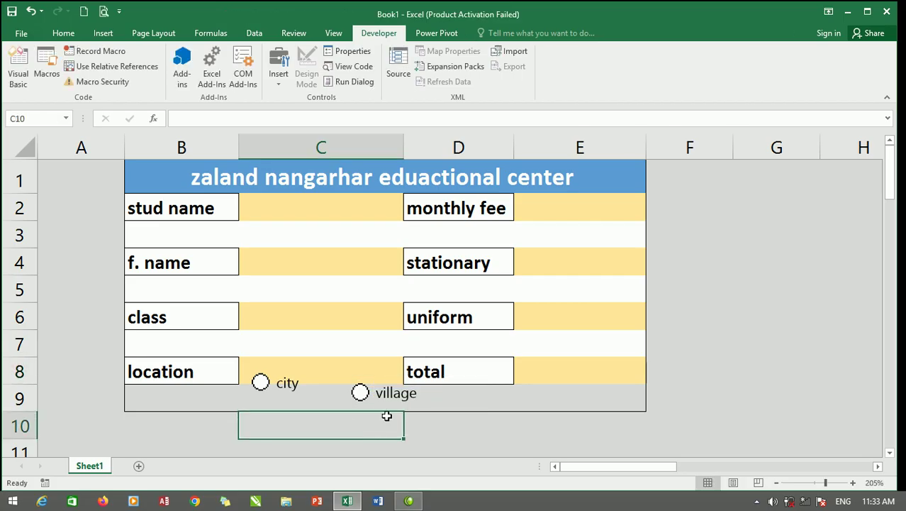
Align both option buttons to the middle and move them up into row 8.
{"action": "left_click", "coordinate": [386, 402]}
{"action": "left_click", "coordinate": [254, 389]}
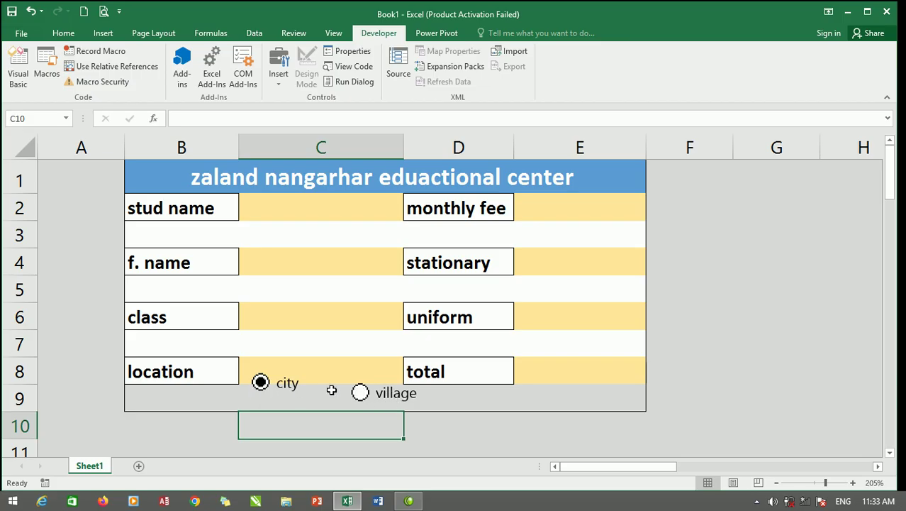
{"action": "left_click", "coordinate": [377, 398], "text": "ctrl"}
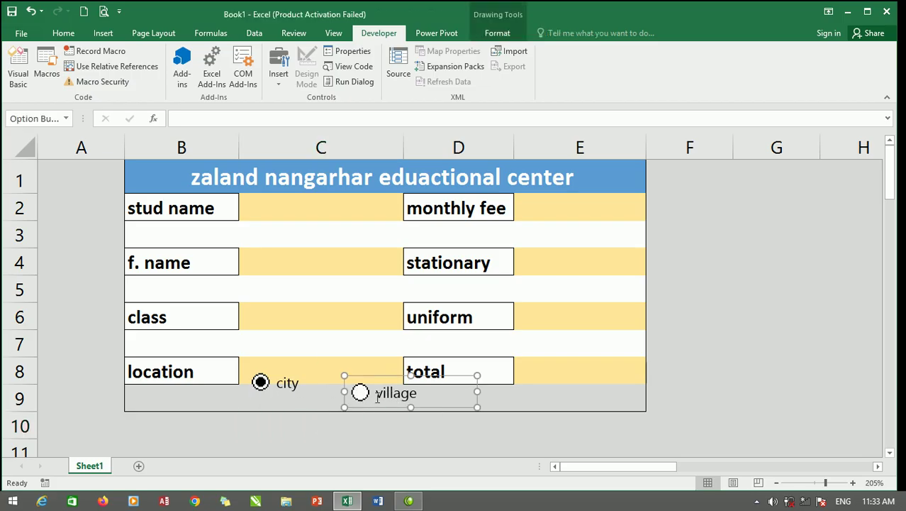
{"action": "left_click", "coordinate": [301, 374], "text": "ctrl"}
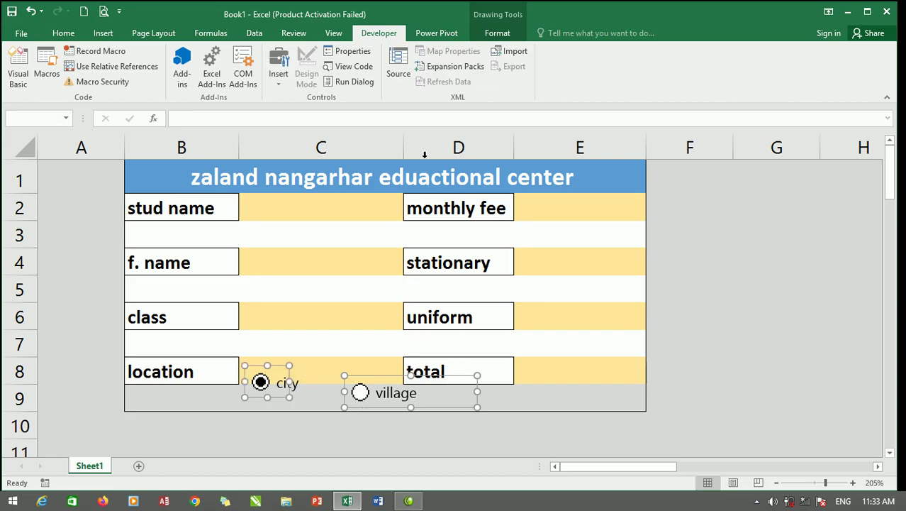
{"action": "left_click", "coordinate": [502, 36]}
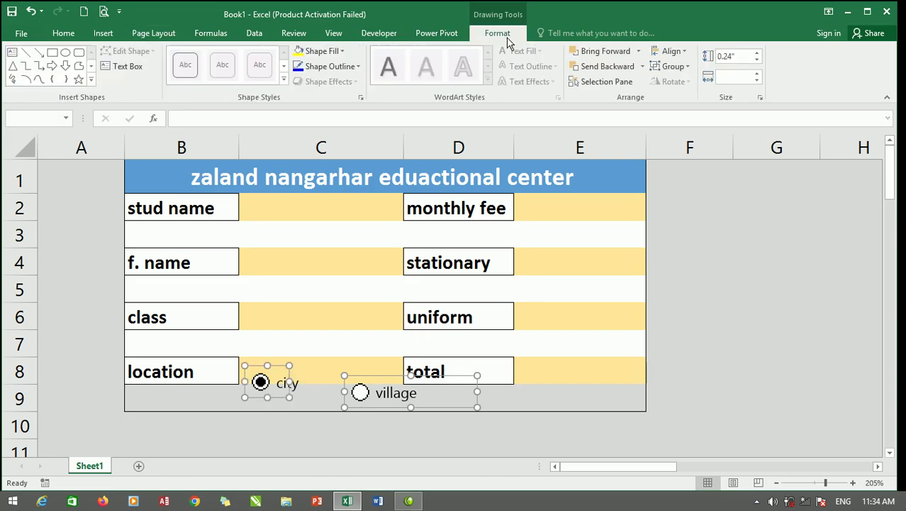
{"action": "left_click", "coordinate": [679, 51]}
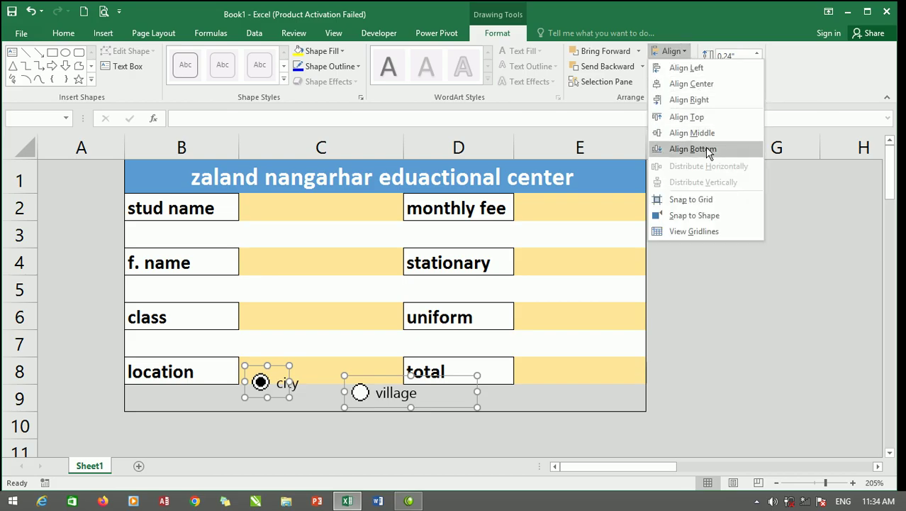
{"action": "left_click", "coordinate": [692, 133]}
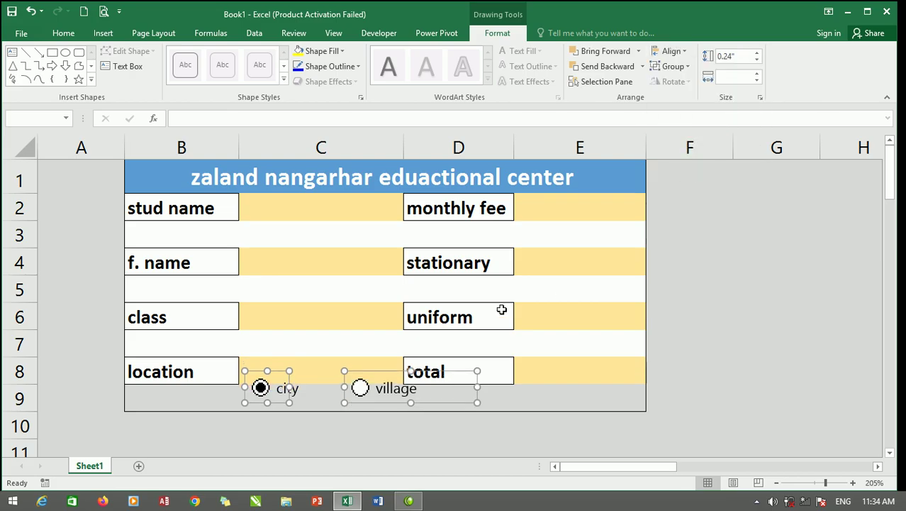
{"action": "mouse_move", "coordinate": [341, 379]}
{"action": "left_mouse_down"}
{"action": "mouse_move", "coordinate": [327, 376]}
{"action": "mouse_move", "coordinate": [333, 366]}
{"action": "left_mouse_up"}
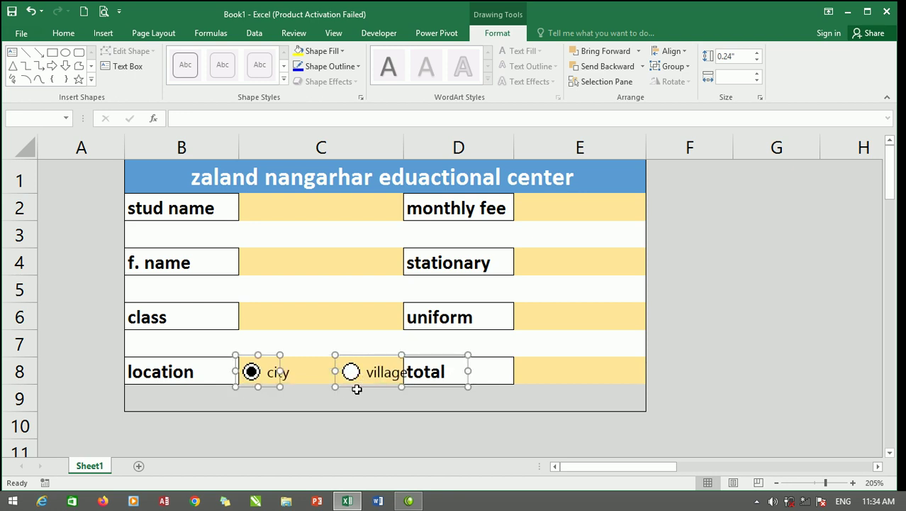
{"action": "left_click", "coordinate": [321, 398]}
{"action": "left_click", "coordinate": [365, 383]}
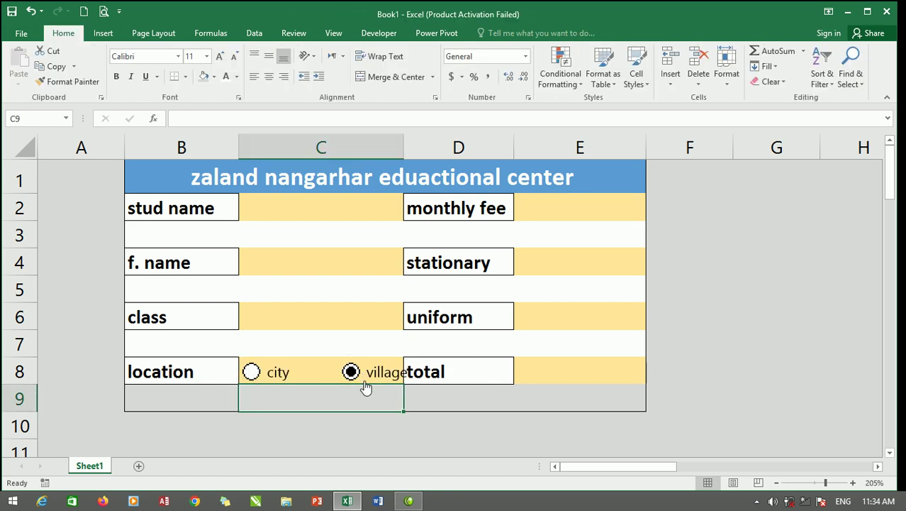
Nudge the village option button left and make it narrower.
{"action": "right_click", "coordinate": [394, 374]}
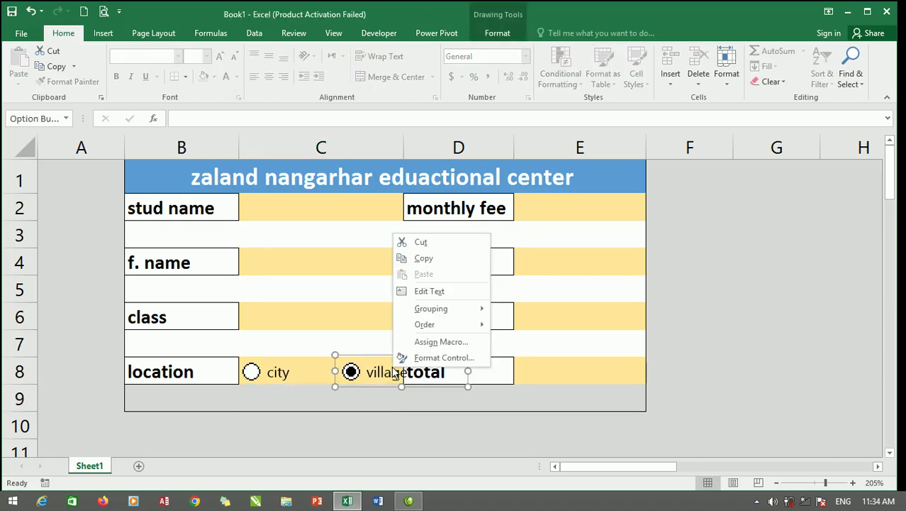
{"action": "left_click", "coordinate": [388, 409]}
{"action": "key", "text": "Left"}
{"action": "key", "text": "Left"}
{"action": "key", "text": "Left"}
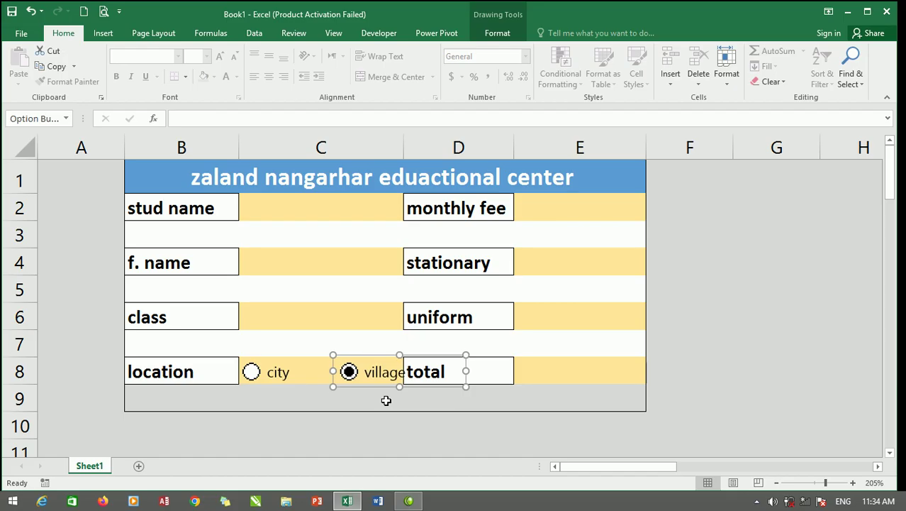
{"action": "key", "text": "Left"}
{"action": "key", "text": "Left"}
{"action": "key", "text": "Left"}
{"action": "key", "text": "Left"}
{"action": "key", "text": "Left"}
{"action": "key", "text": "Left"}
{"action": "key", "text": "Left"}
{"action": "key", "text": "Left"}
{"action": "key", "text": "Left"}
{"action": "key", "text": "Left"}
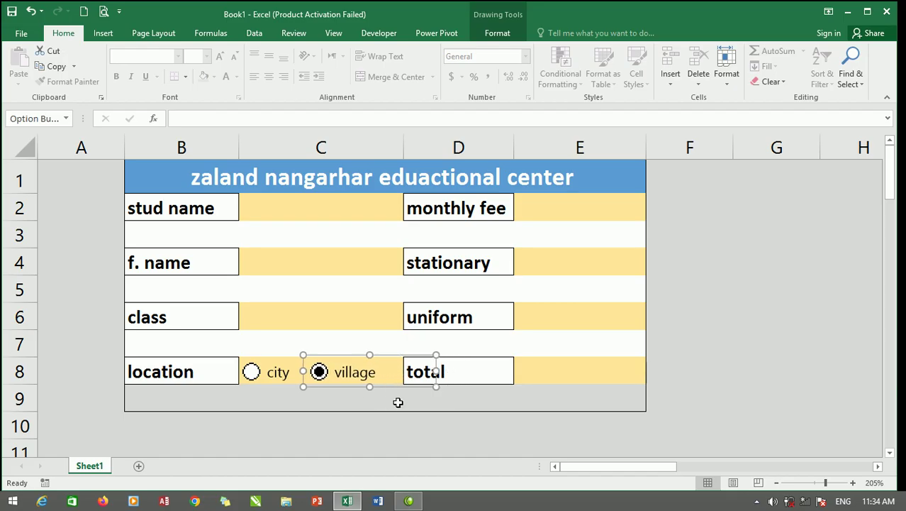
{"action": "left_click_drag", "start_coordinate": [438, 371], "coordinate": [402, 371]}
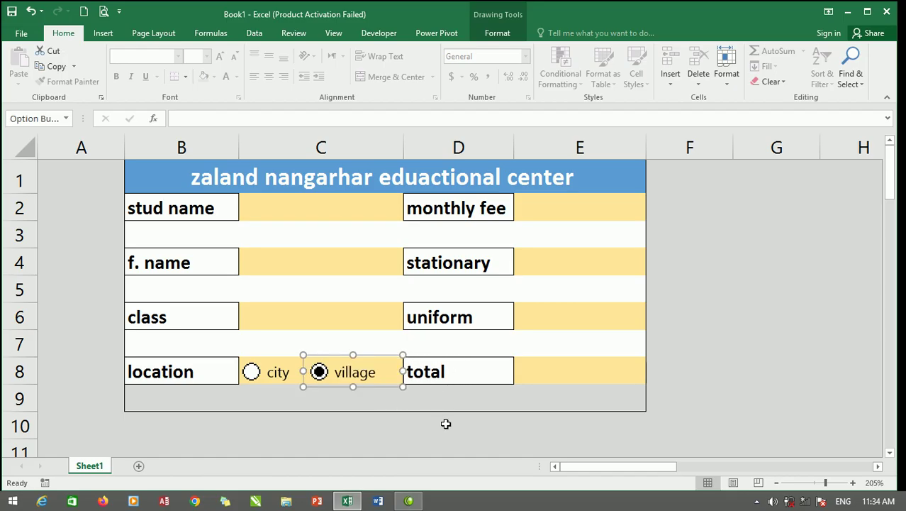
{"action": "left_click", "coordinate": [445, 424]}
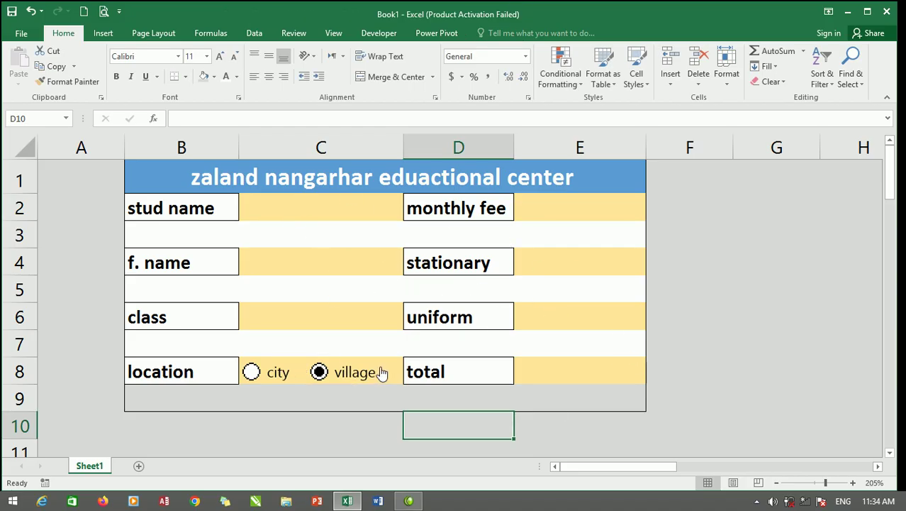
Enter =C2 in database cell C14 to link the stud name entry.
{"action": "scroll", "coordinate": [247, 259], "scroll_direction": "down", "scroll_amount": 2}
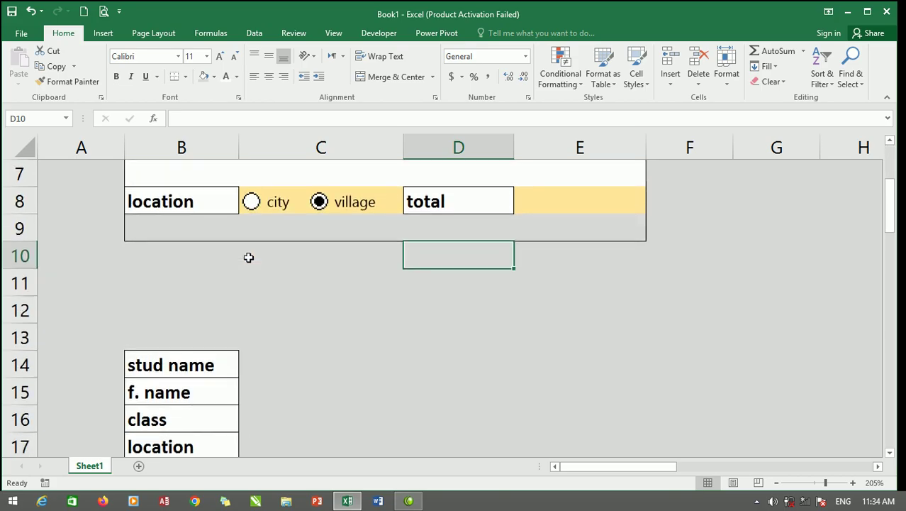
{"action": "scroll", "coordinate": [248, 257], "scroll_direction": "down", "scroll_amount": 2}
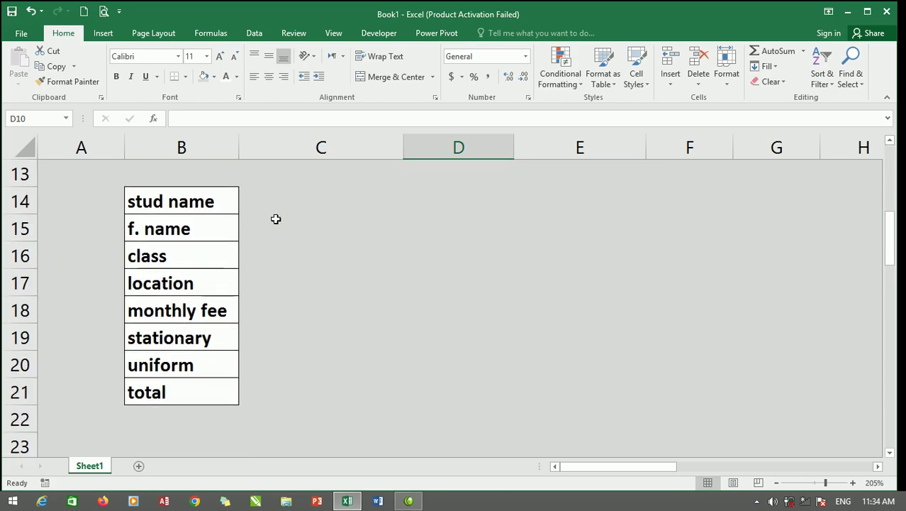
{"action": "left_click", "coordinate": [276, 206]}
{"action": "scroll", "coordinate": [397, 206], "scroll_direction": "up", "scroll_amount": 4}
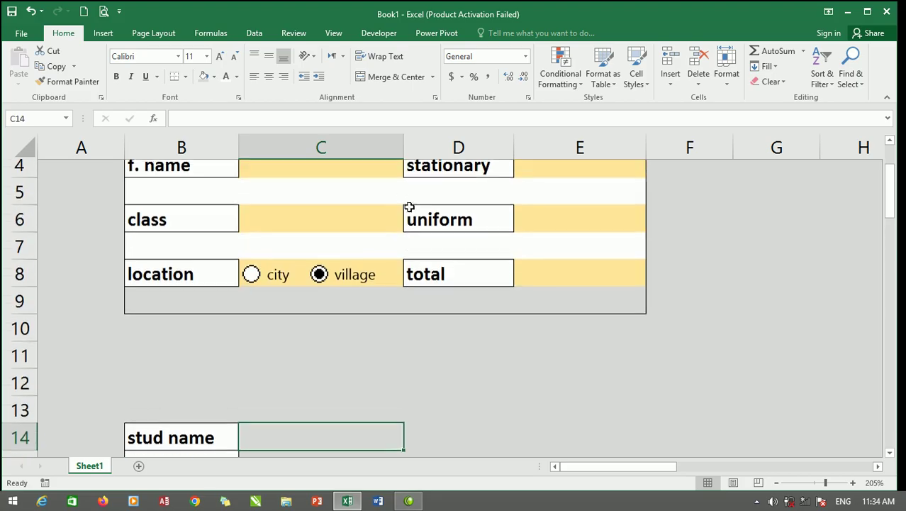
{"action": "left_click", "coordinate": [352, 205]}
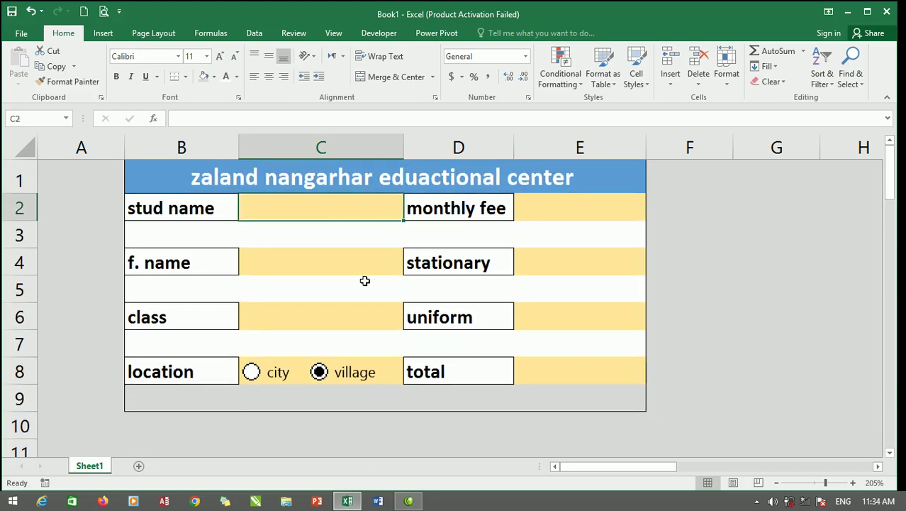
{"action": "scroll", "coordinate": [363, 284], "scroll_direction": "down", "scroll_amount": 1}
{"action": "left_click", "coordinate": [288, 443]}
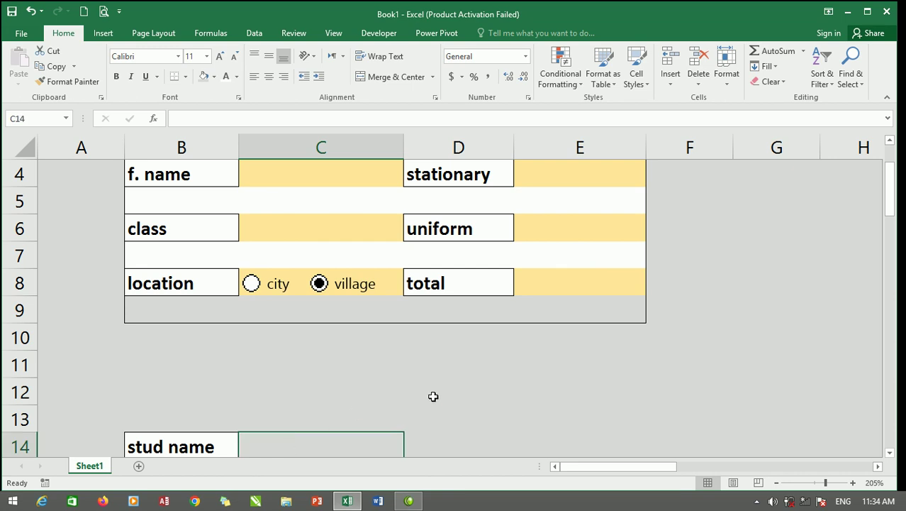
{"action": "type", "text": "="}
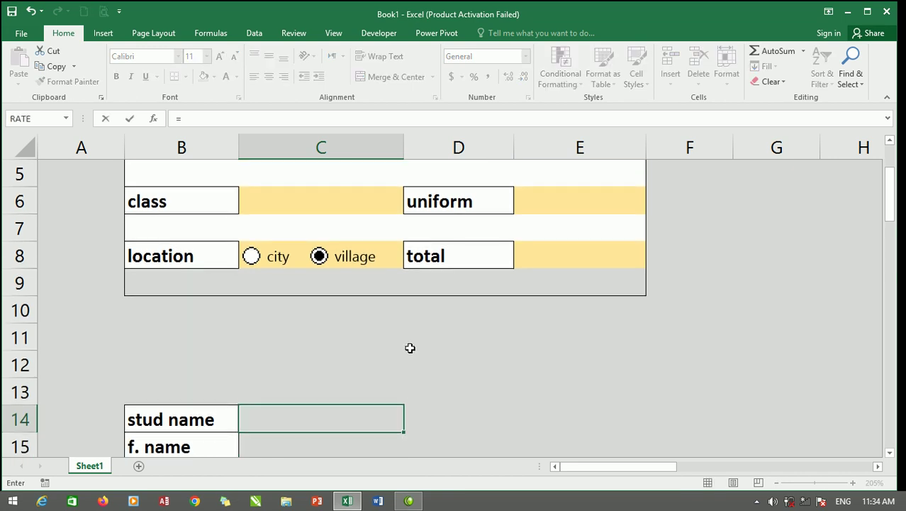
{"action": "scroll", "coordinate": [354, 301], "scroll_direction": "up", "scroll_amount": 2}
{"action": "left_click", "coordinate": [317, 203]}
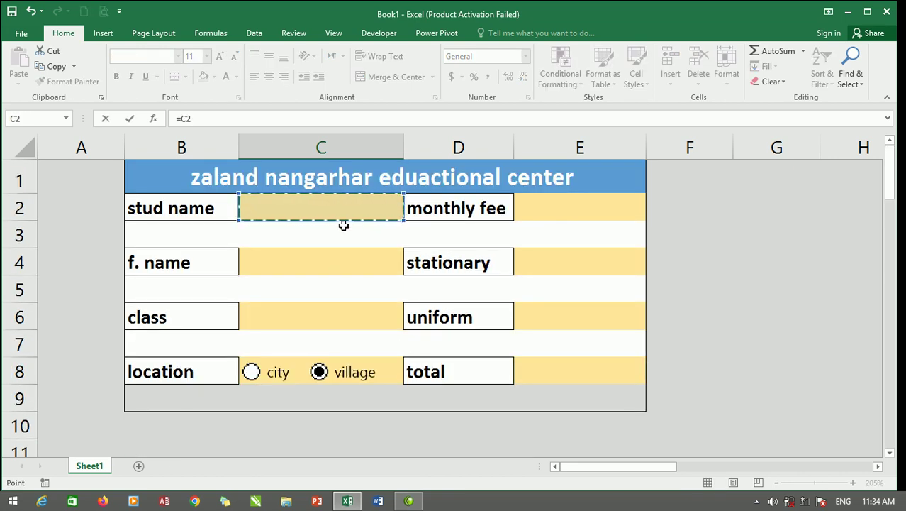
{"action": "key", "text": "Return"}
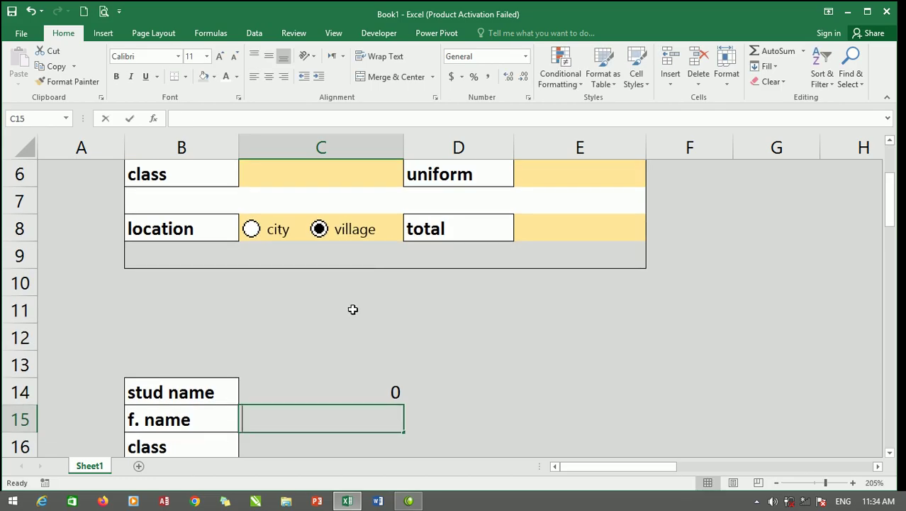
Enter =C4 in C15 and =C6 in C16 for f. name and class.
{"action": "type", "text": "="}
{"action": "scroll", "coordinate": [348, 176], "scroll_direction": "up", "scroll_amount": 3}
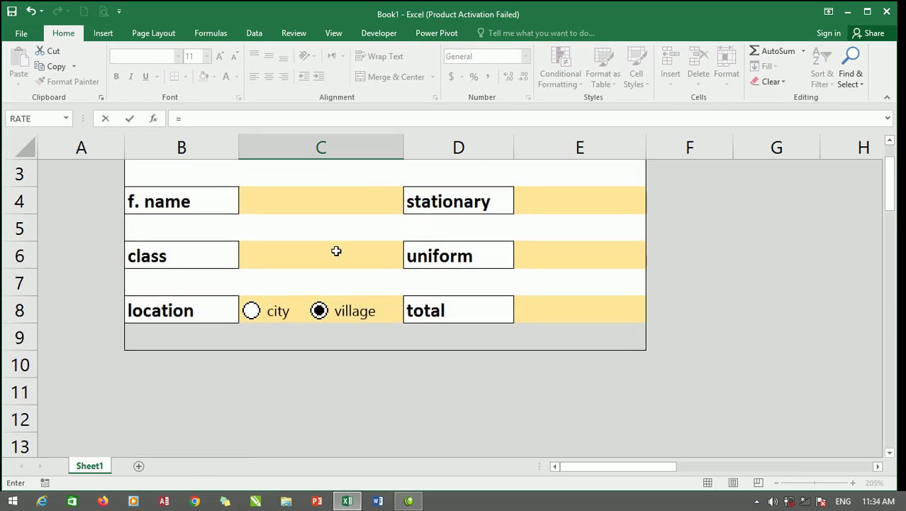
{"action": "left_click", "coordinate": [334, 200]}
{"action": "key", "text": "Return"}
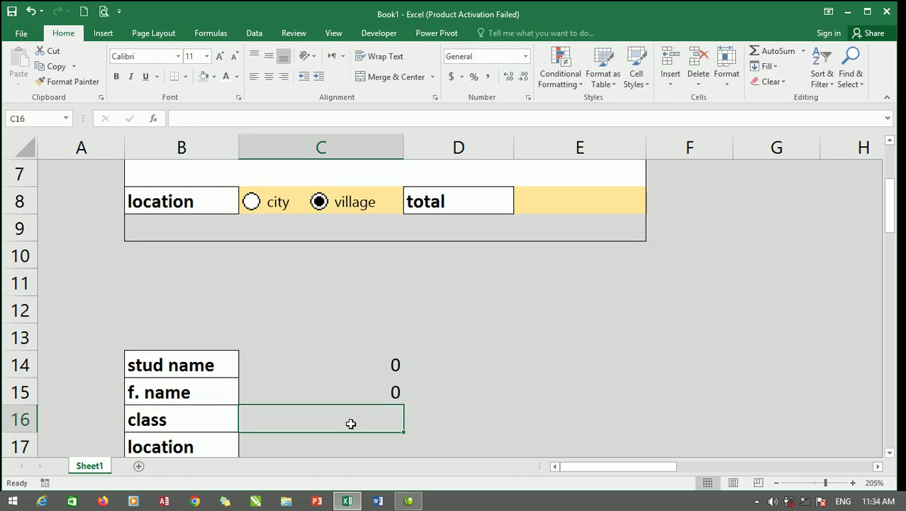
{"action": "type", "text": "="}
{"action": "scroll", "coordinate": [328, 198], "scroll_direction": "up", "scroll_amount": 6}
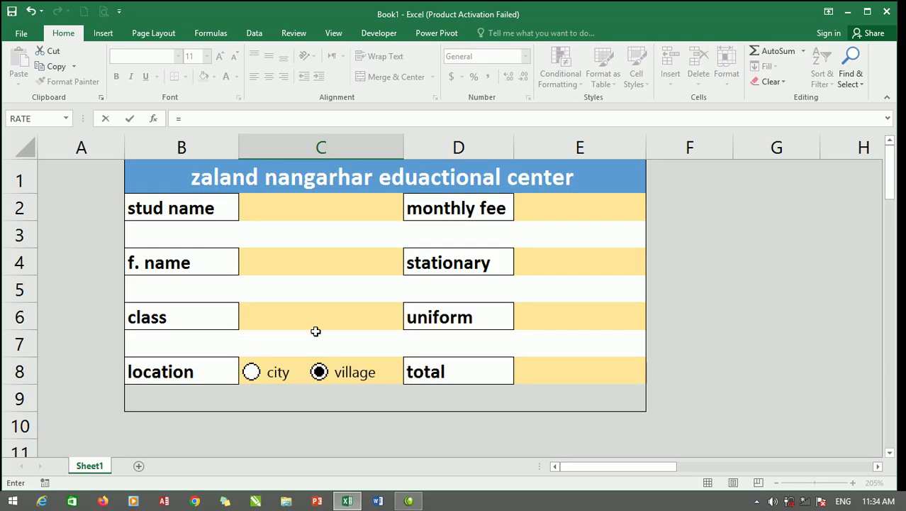
{"action": "left_click", "coordinate": [317, 319]}
{"action": "key", "text": "Return"}
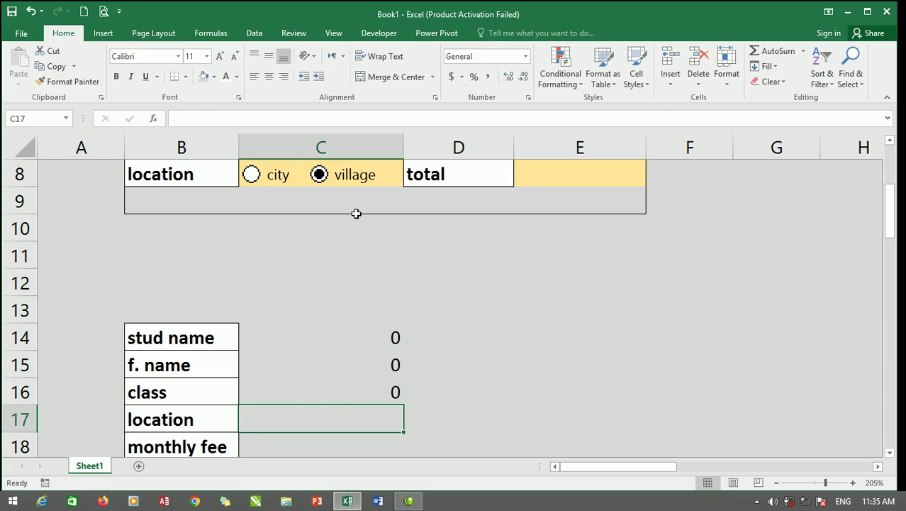
{"action": "scroll", "coordinate": [368, 196], "scroll_direction": "up", "scroll_amount": 1}
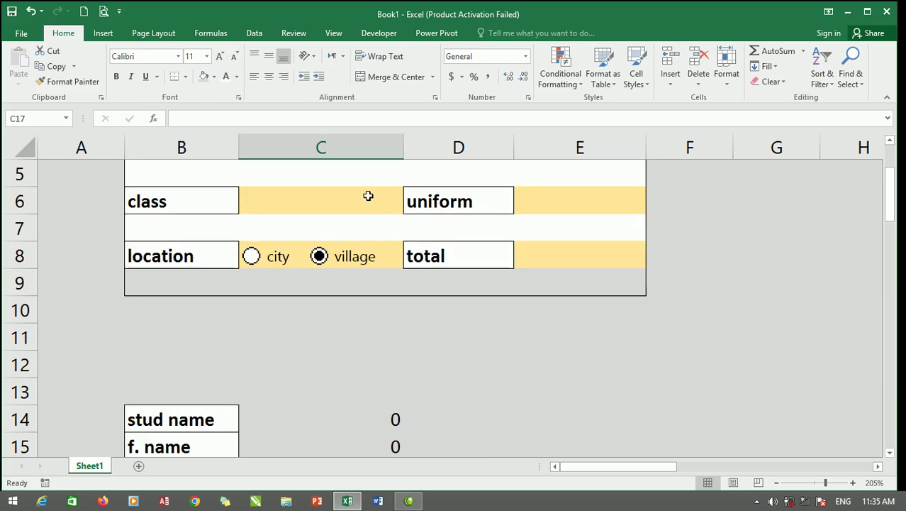
Select the city option button as an object to adjust it.
{"action": "right_click", "coordinate": [380, 256]}
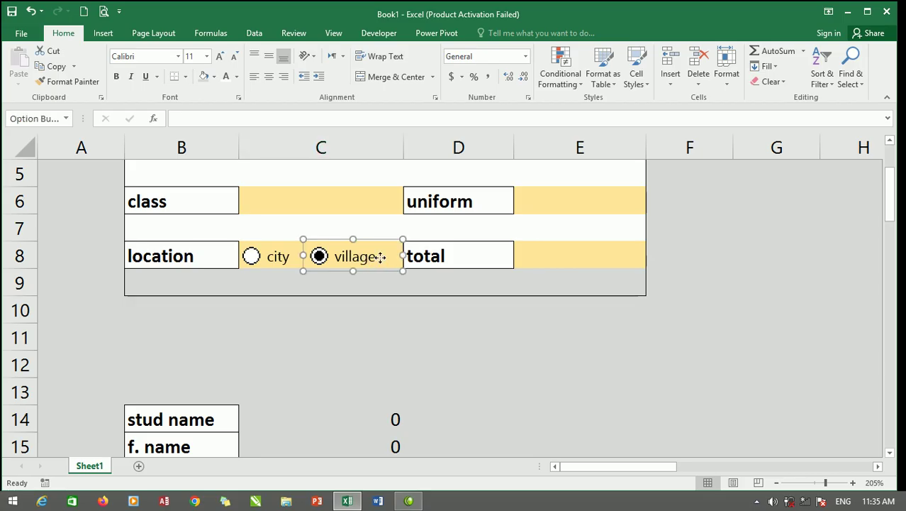
{"action": "left_click", "coordinate": [261, 257]}
{"action": "right_click", "coordinate": [274, 252]}
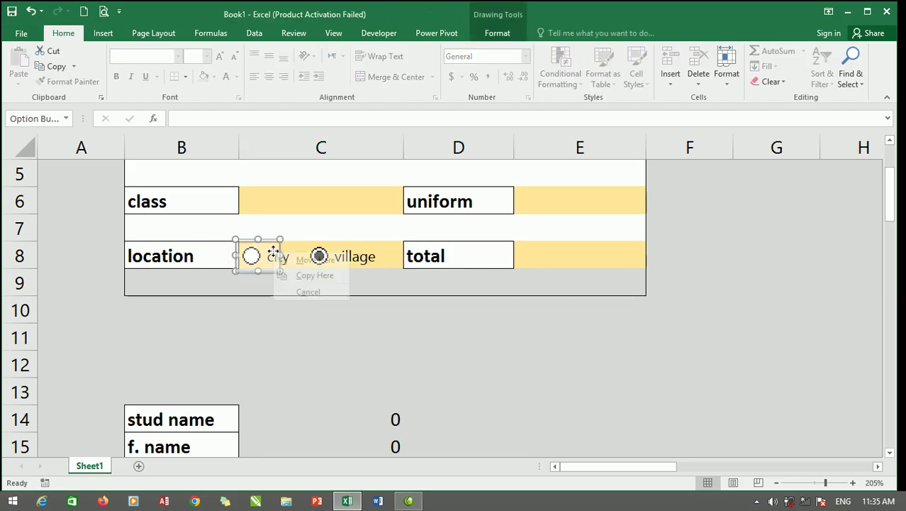
{"action": "left_click", "coordinate": [254, 296]}
{"action": "left_click", "coordinate": [266, 254]}
{"action": "right_click", "coordinate": [274, 251]}
Set the city button to Checked with cell link $D$17 in Format Control.
{"action": "right_click", "coordinate": [275, 252]}
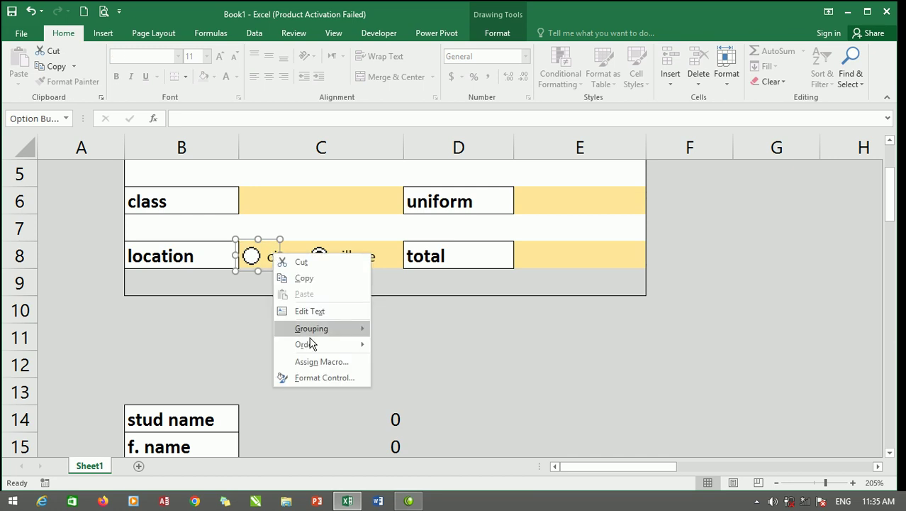
{"action": "left_click", "coordinate": [320, 379]}
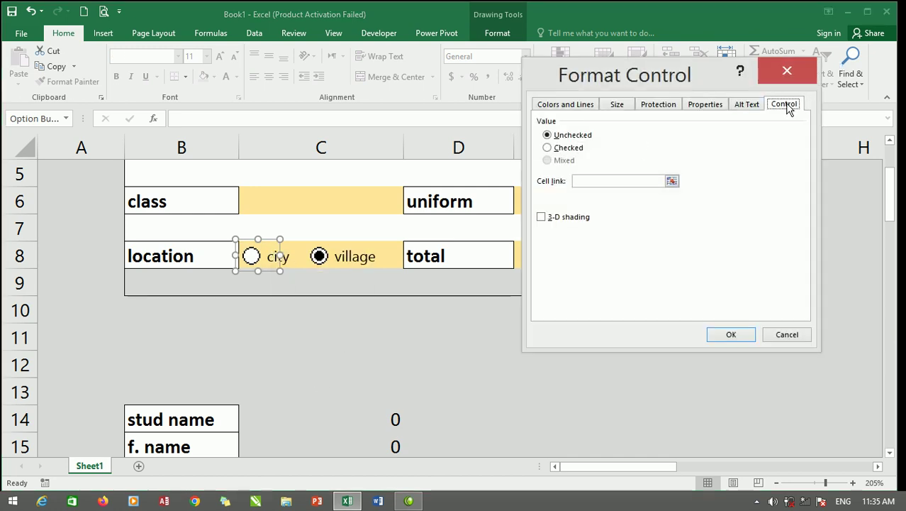
{"action": "left_click", "coordinate": [561, 148]}
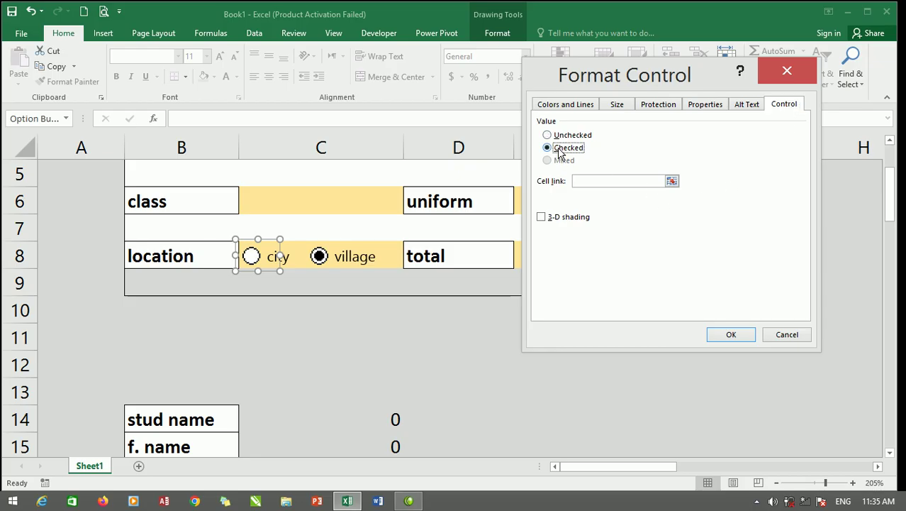
{"action": "left_click", "coordinate": [644, 179]}
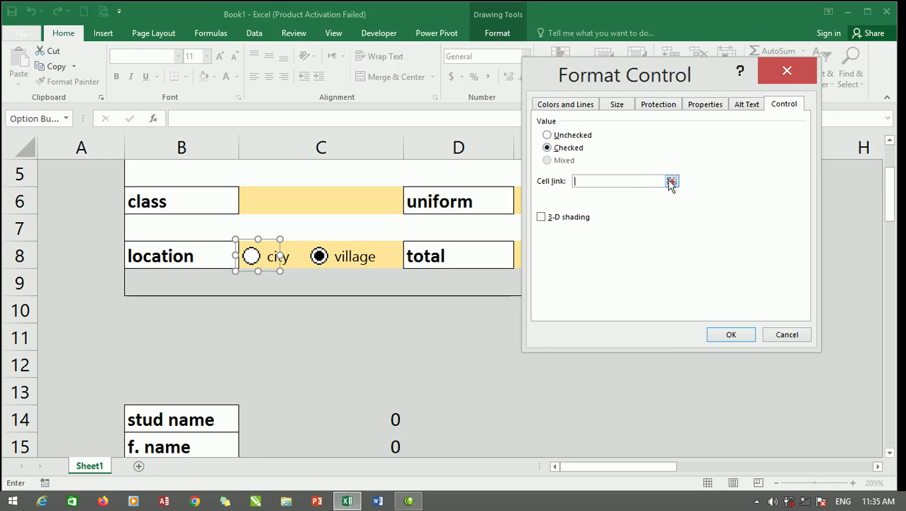
{"action": "left_click", "coordinate": [672, 182]}
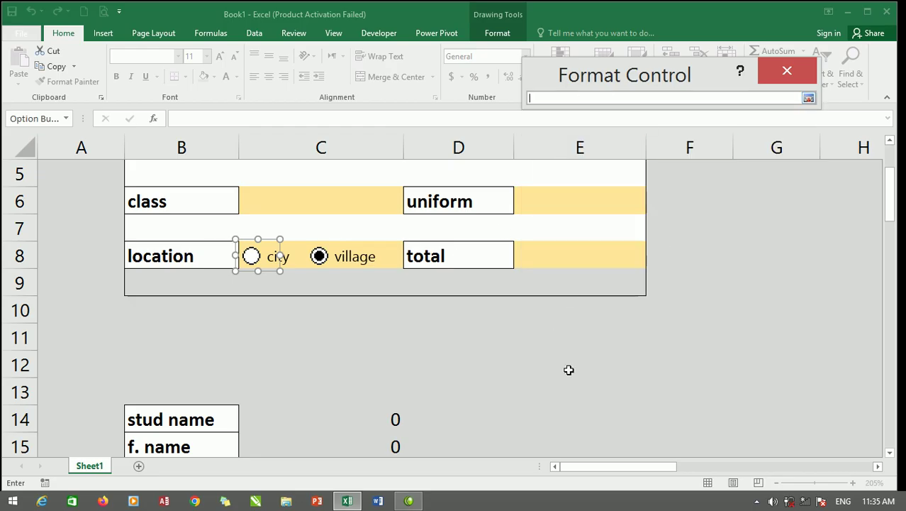
{"action": "scroll", "coordinate": [567, 361], "scroll_direction": "down", "scroll_amount": 3}
{"action": "left_click", "coordinate": [486, 257]}
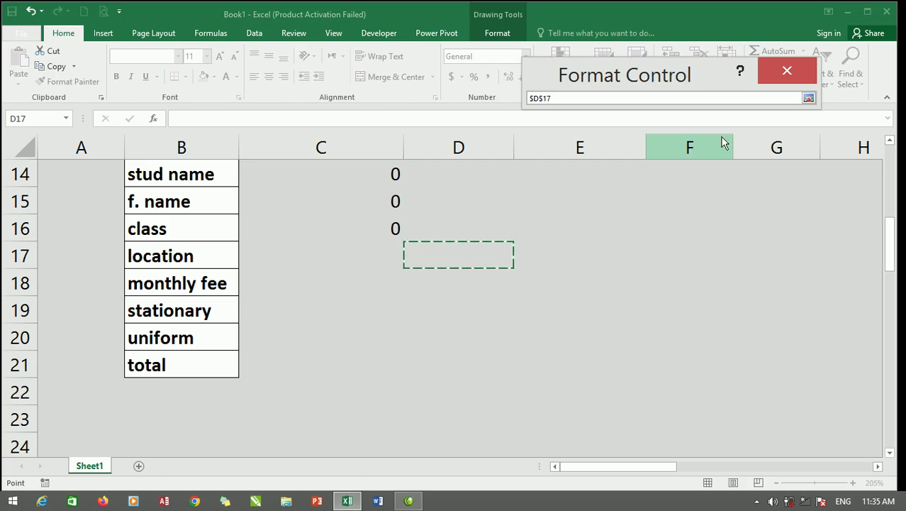
{"action": "left_click", "coordinate": [808, 102]}
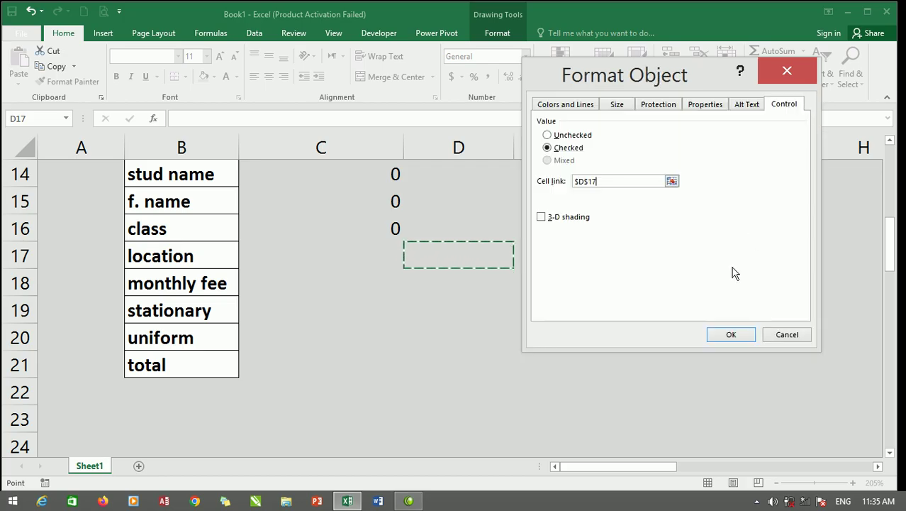
{"action": "left_click", "coordinate": [733, 334]}
{"action": "left_click", "coordinate": [397, 254]}
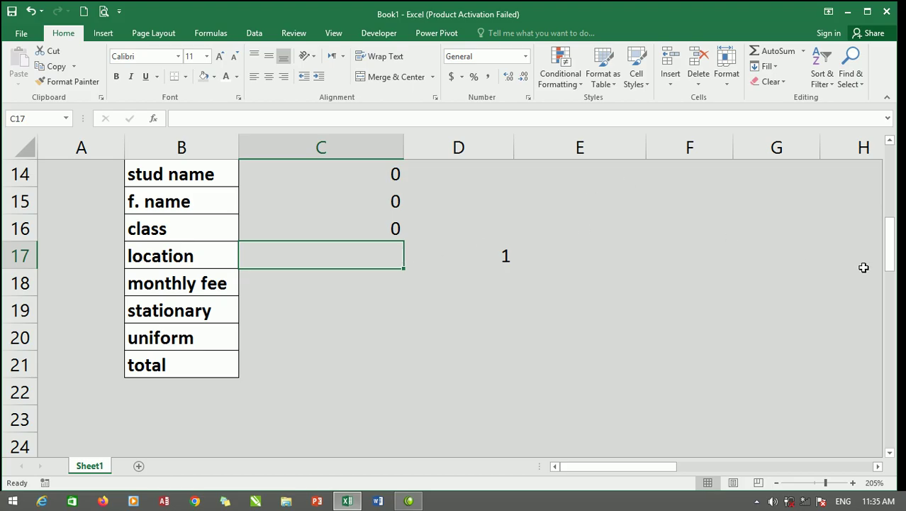
Enter =IF(D17=1,"city","village") in cell C17.
{"action": "type", "text": "="}
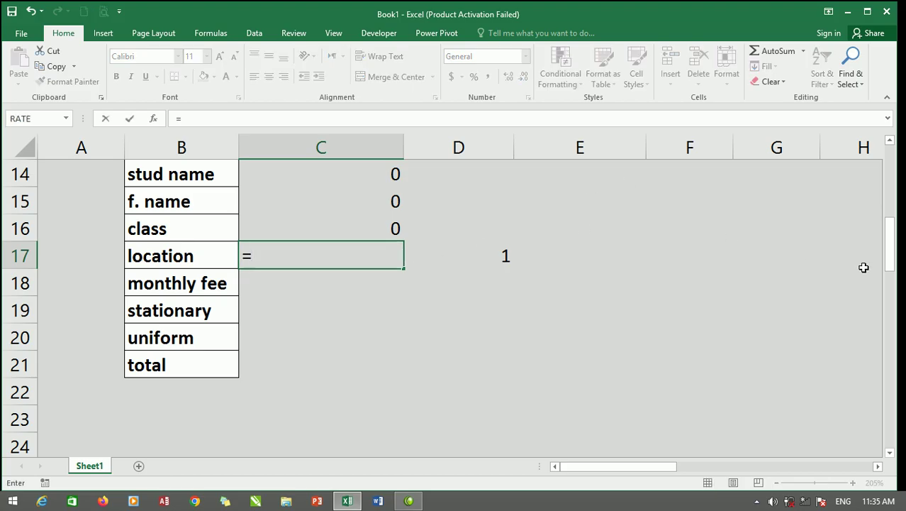
{"action": "type", "text": "if("}
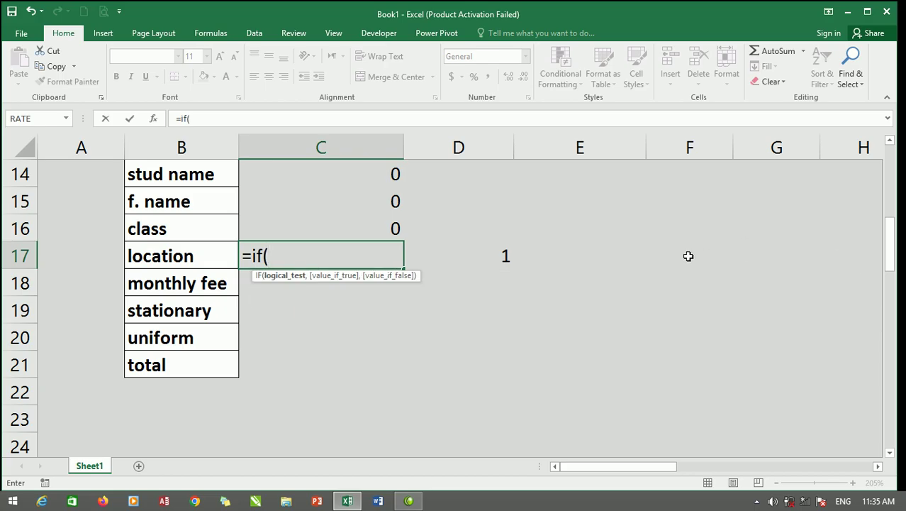
{"action": "left_click", "coordinate": [507, 259]}
{"action": "type", "text": "="}
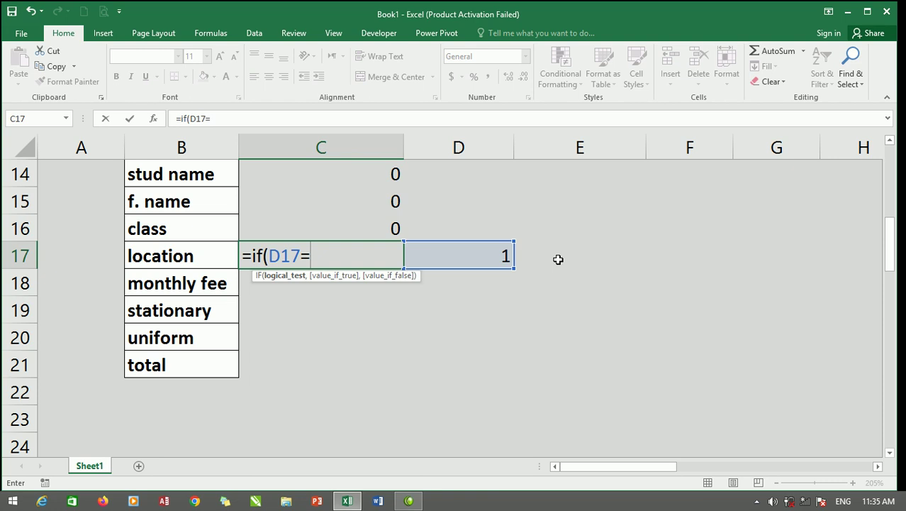
{"action": "type", "text": "1"}
{"action": "type", "text": ",\"cit"}
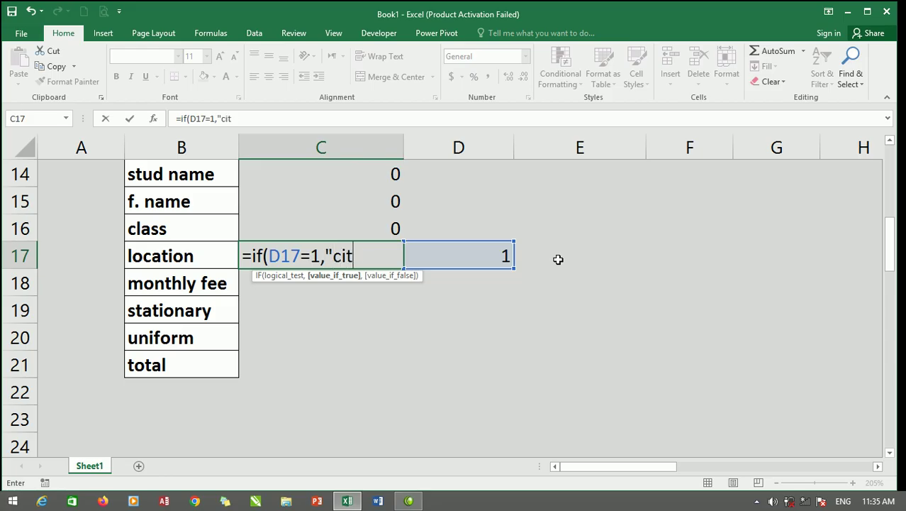
{"action": "type", "text": "y\","}
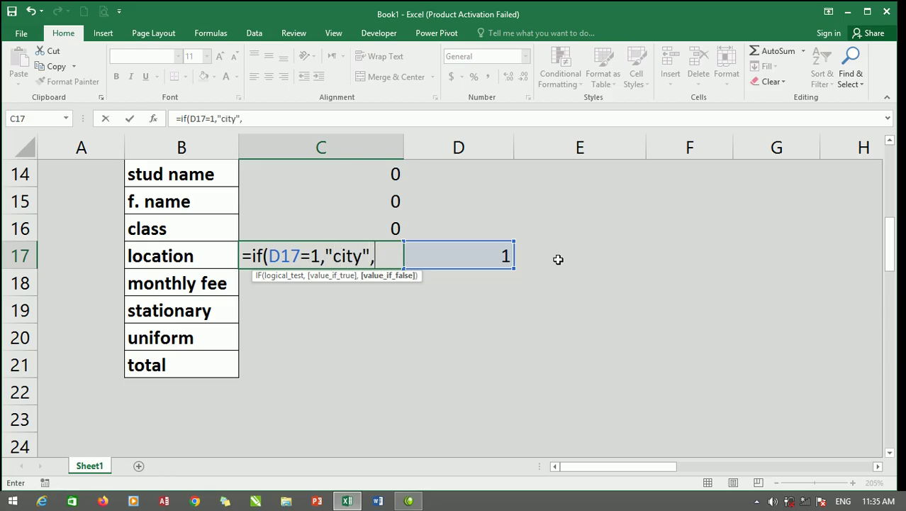
{"action": "type", "text": "\"village"}
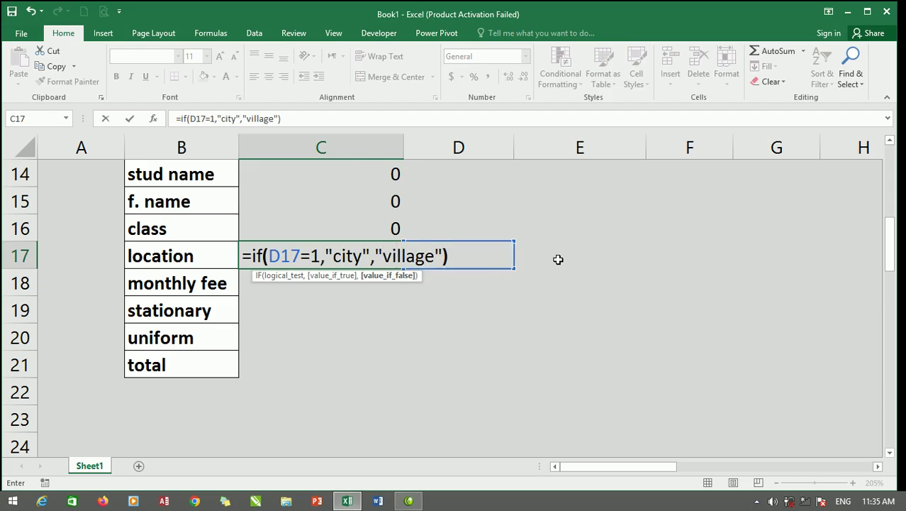
{"action": "key", "text": "Tab"}
{"action": "type", "text": "1"}
{"action": "key", "text": "Return"}
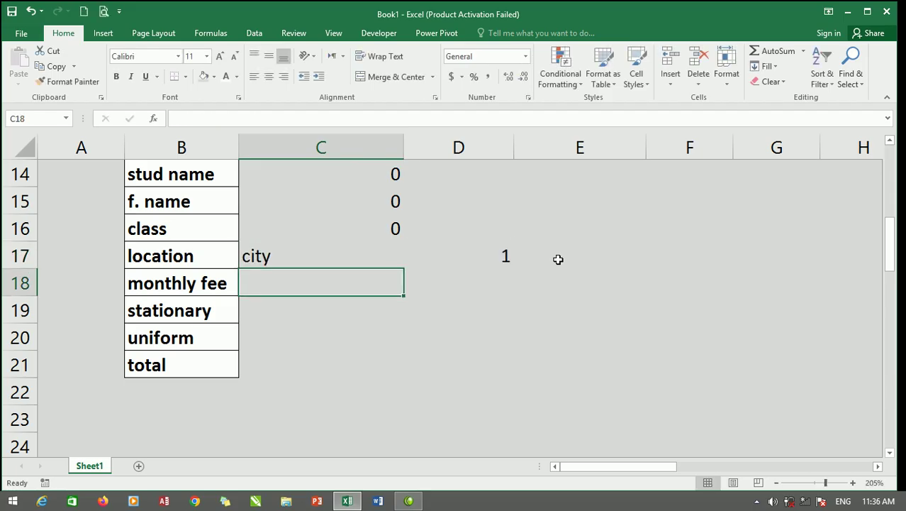
Toggle village and city on the form to confirm C17 updates.
{"action": "scroll", "coordinate": [374, 275], "scroll_direction": "up", "scroll_amount": 5}
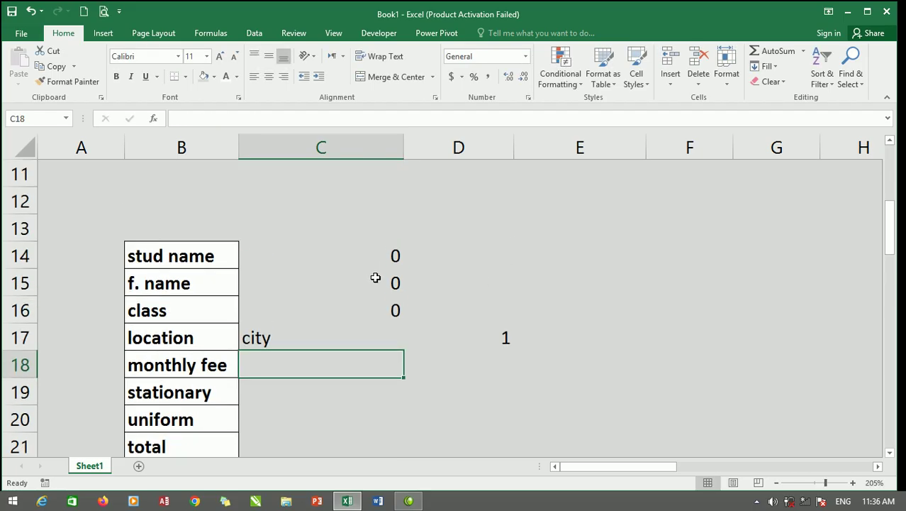
{"action": "left_click", "coordinate": [318, 373]}
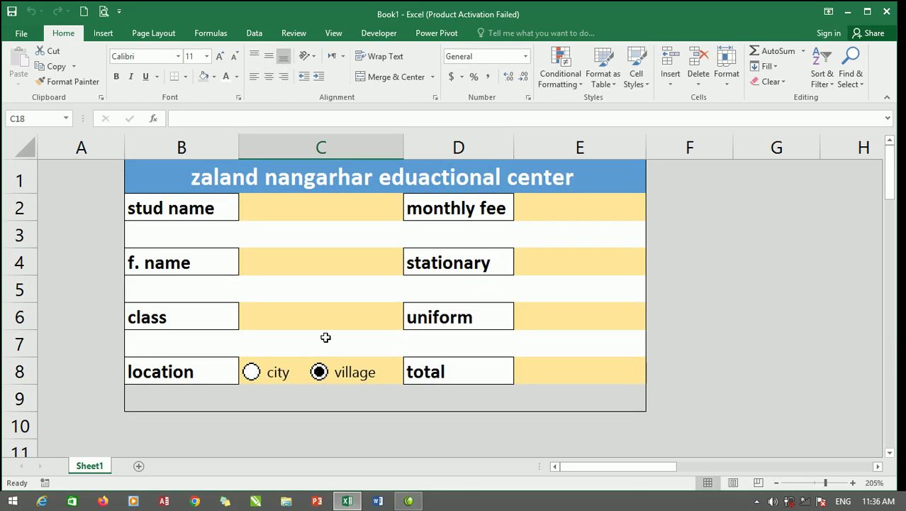
{"action": "scroll", "coordinate": [334, 320], "scroll_direction": "down", "scroll_amount": 5}
{"action": "left_click", "coordinate": [290, 284]}
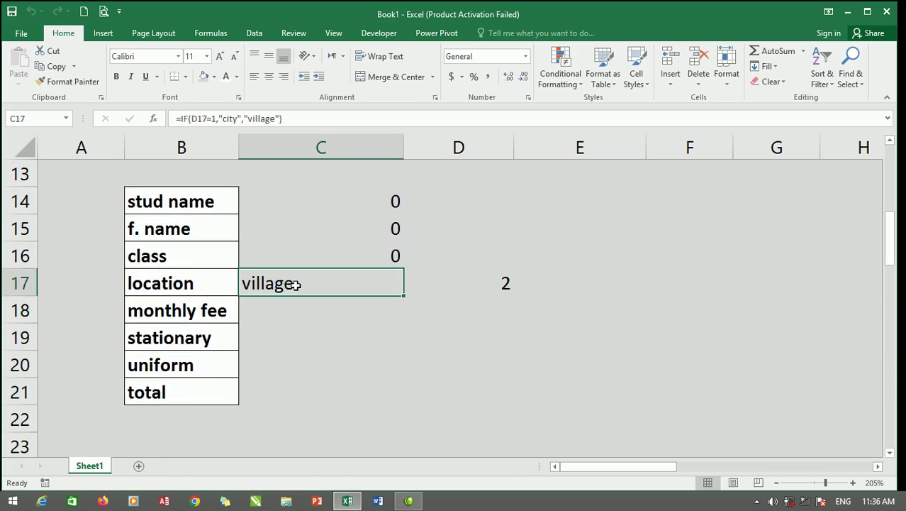
{"action": "scroll", "coordinate": [344, 259], "scroll_direction": "up", "scroll_amount": 4}
{"action": "left_click", "coordinate": [277, 372]}
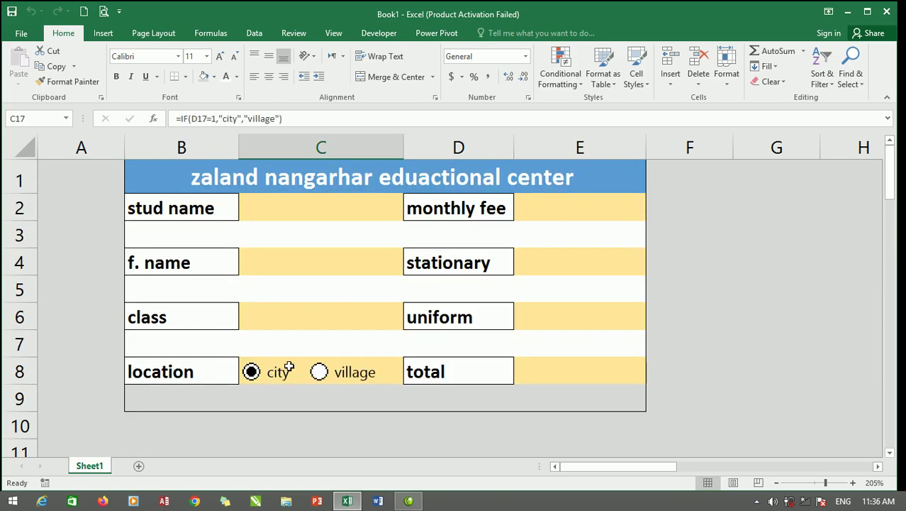
{"action": "scroll", "coordinate": [332, 348], "scroll_direction": "down", "scroll_amount": 4}
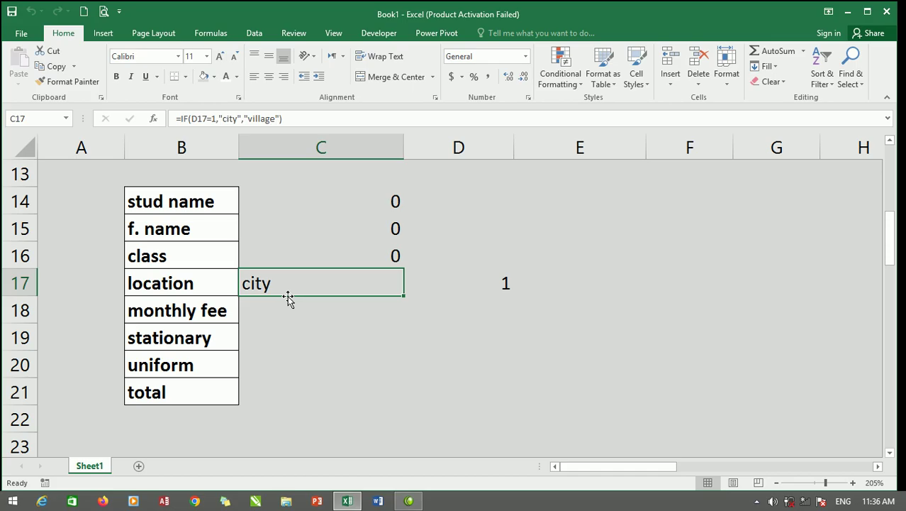
{"action": "left_click", "coordinate": [331, 310]}
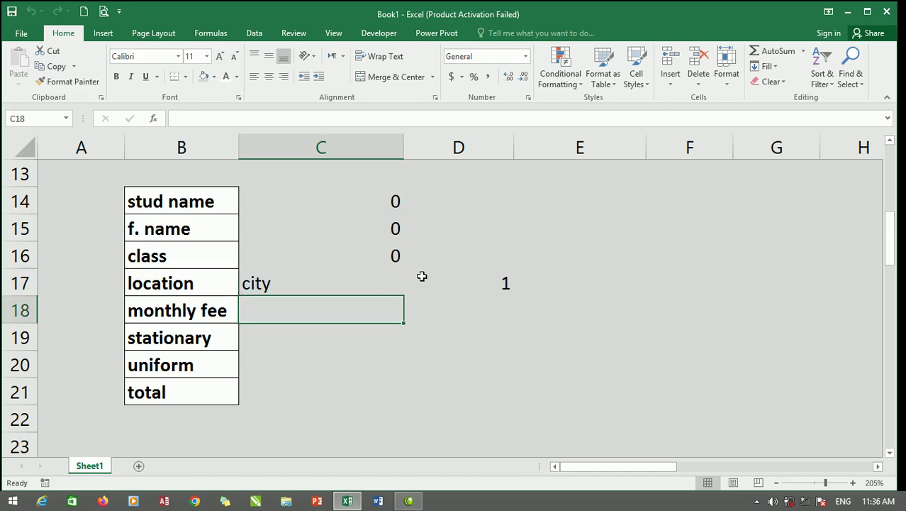
Enter =E2 in C18 and =E4 in C19 for monthly fee and stationary.
{"action": "type", "text": "="}
{"action": "scroll", "coordinate": [542, 256], "scroll_direction": "up", "scroll_amount": 3}
{"action": "scroll", "coordinate": [560, 192], "scroll_direction": "up", "scroll_amount": 1}
{"action": "left_click", "coordinate": [580, 206]}
{"action": "key", "text": "Return"}
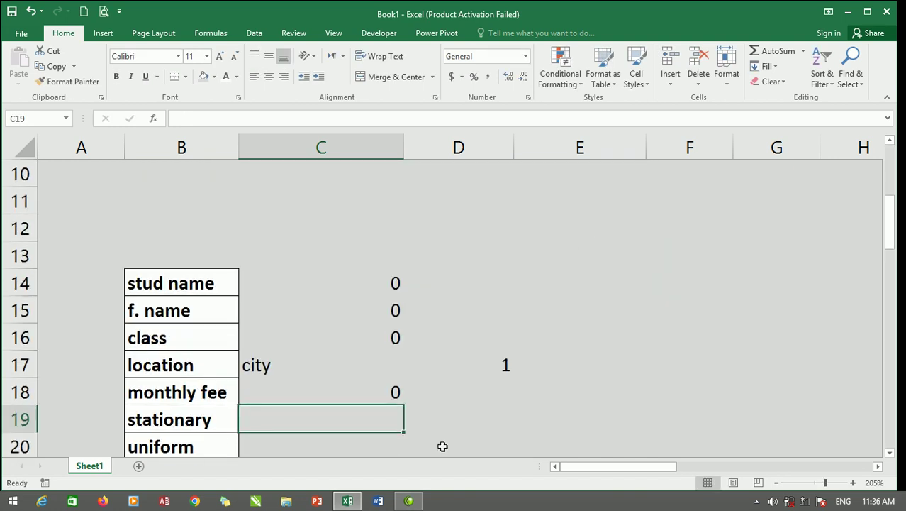
{"action": "type", "text": "="}
{"action": "scroll", "coordinate": [467, 320], "scroll_direction": "up", "scroll_amount": 3}
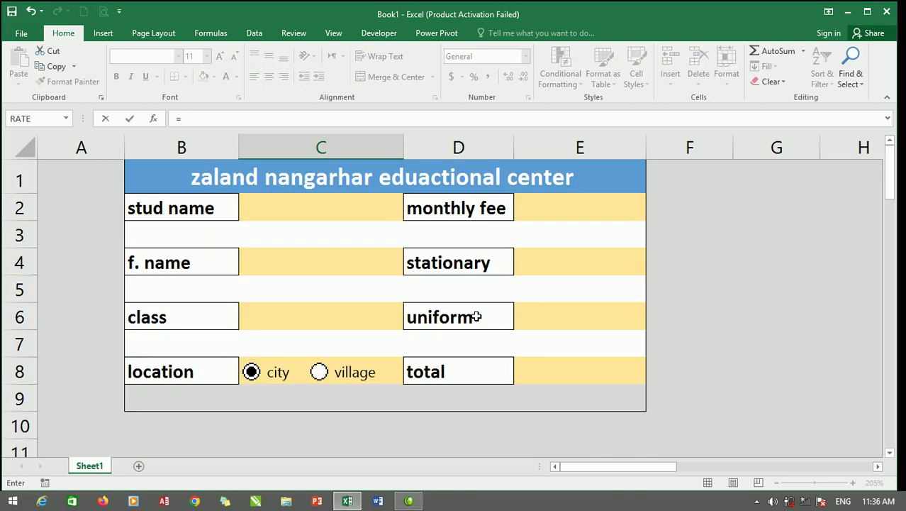
{"action": "left_click", "coordinate": [555, 261]}
{"action": "key", "text": "Return"}
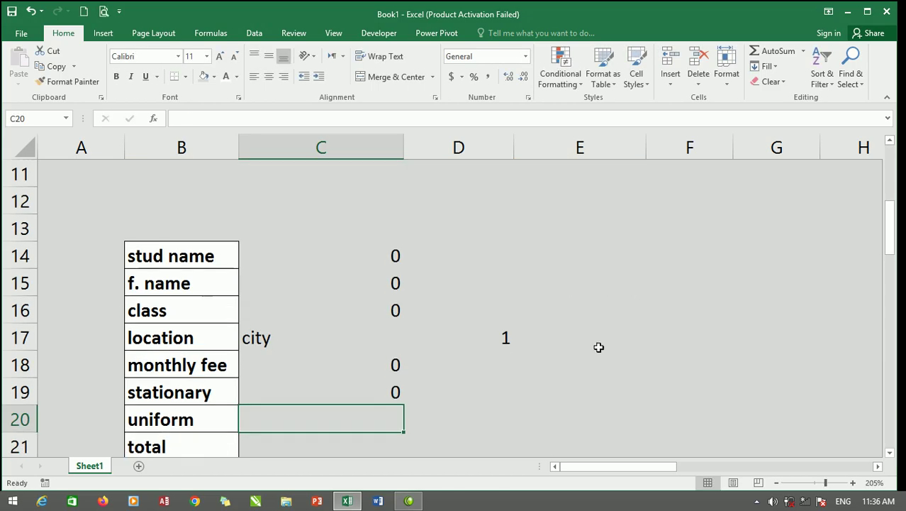
Enter =E6 in C20 and =E8 in C21 for uniform and total.
{"action": "type", "text": "="}
{"action": "scroll", "coordinate": [605, 339], "scroll_direction": "up", "scroll_amount": 3}
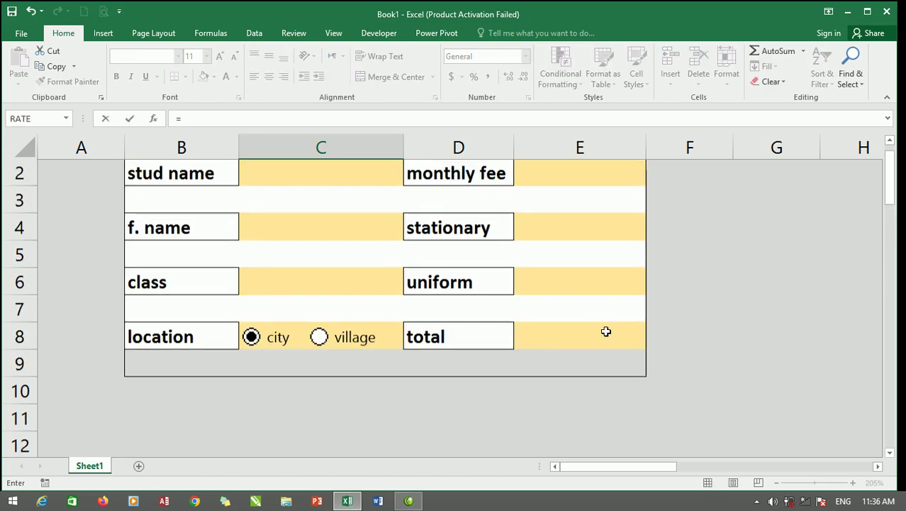
{"action": "left_click", "coordinate": [603, 287]}
{"action": "key", "text": "Return"}
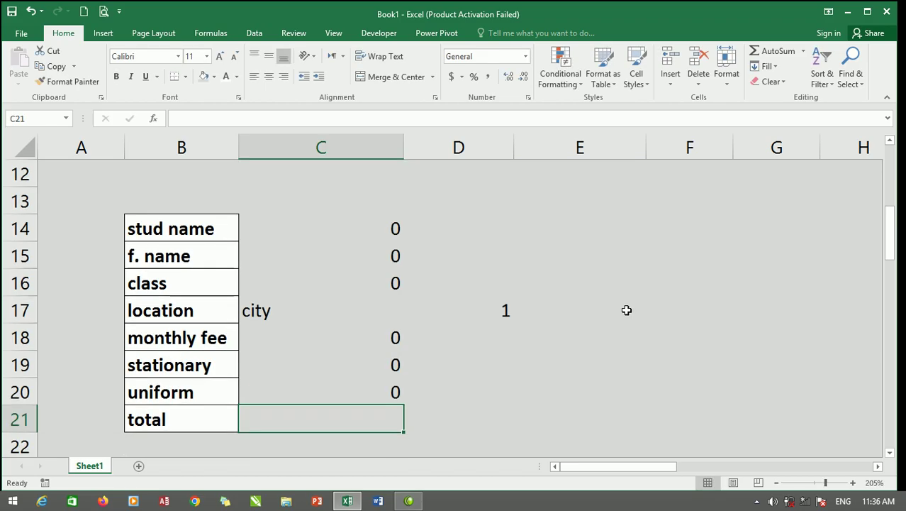
{"action": "type", "text": "="}
{"action": "scroll", "coordinate": [528, 300], "scroll_direction": "up", "scroll_amount": 3}
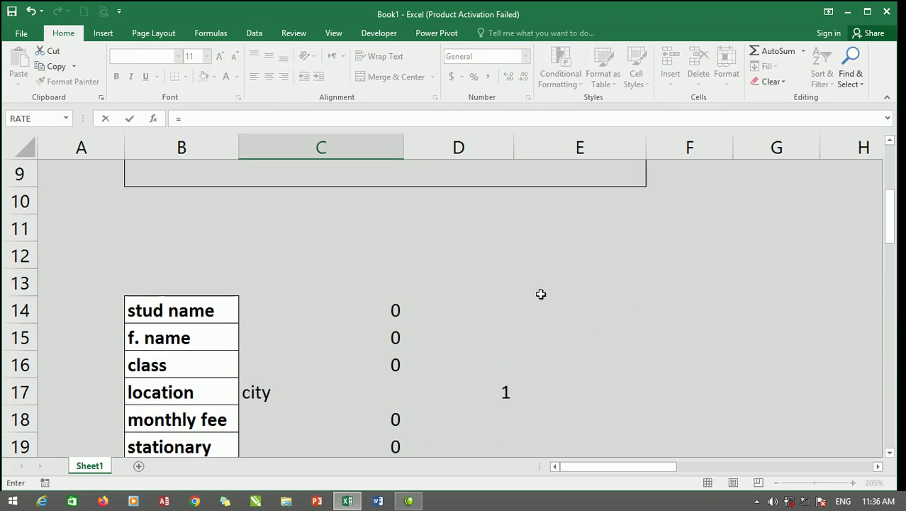
{"action": "left_click", "coordinate": [583, 305]}
{"action": "key", "text": "Return"}
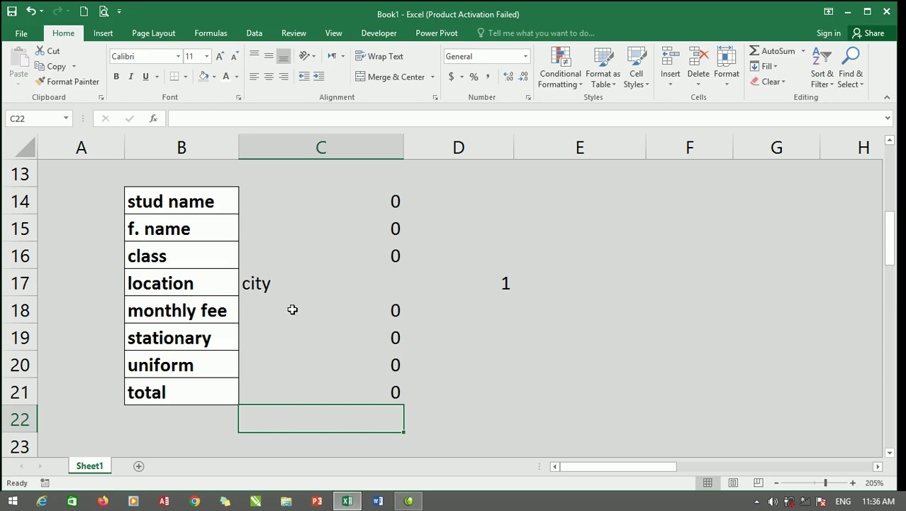
{"action": "scroll", "coordinate": [350, 319], "scroll_direction": "up", "scroll_amount": 2}
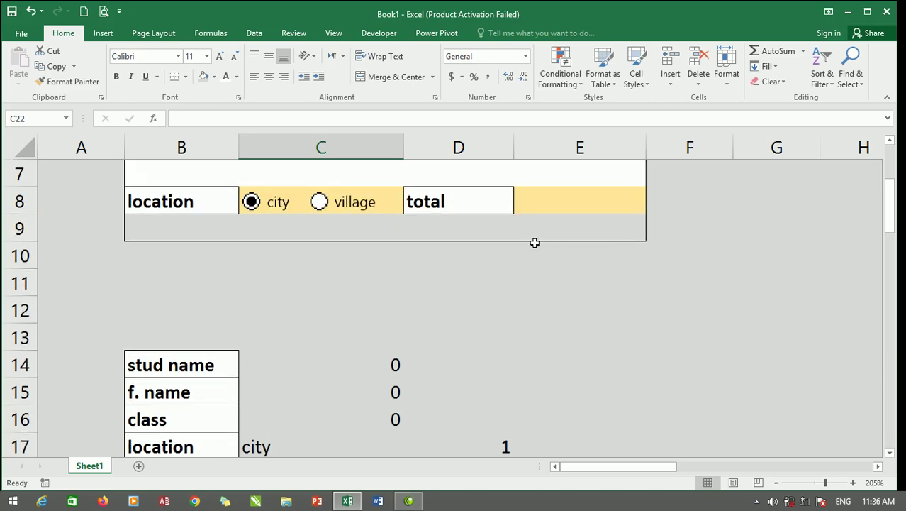
{"action": "scroll", "coordinate": [535, 243], "scroll_direction": "up", "scroll_amount": 2}
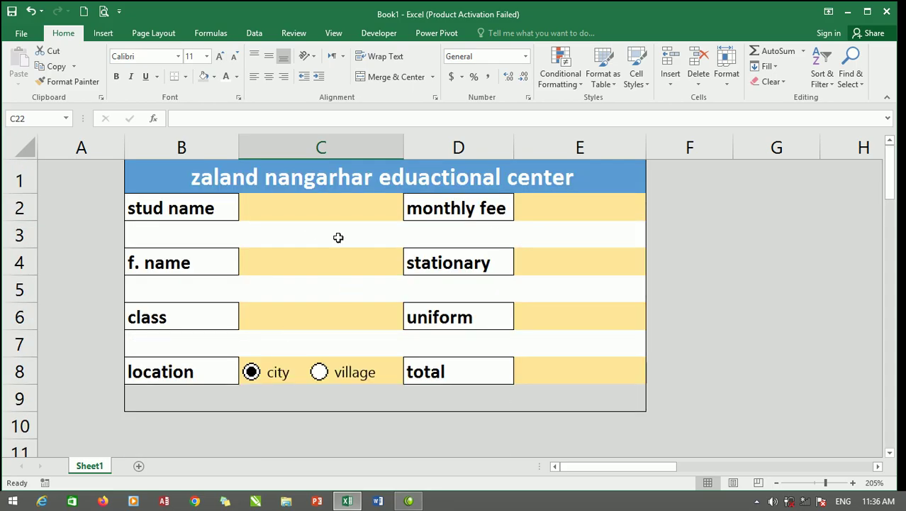
Enter the student's name in C2 and the father's name in C4.
{"action": "left_click", "coordinate": [315, 210]}
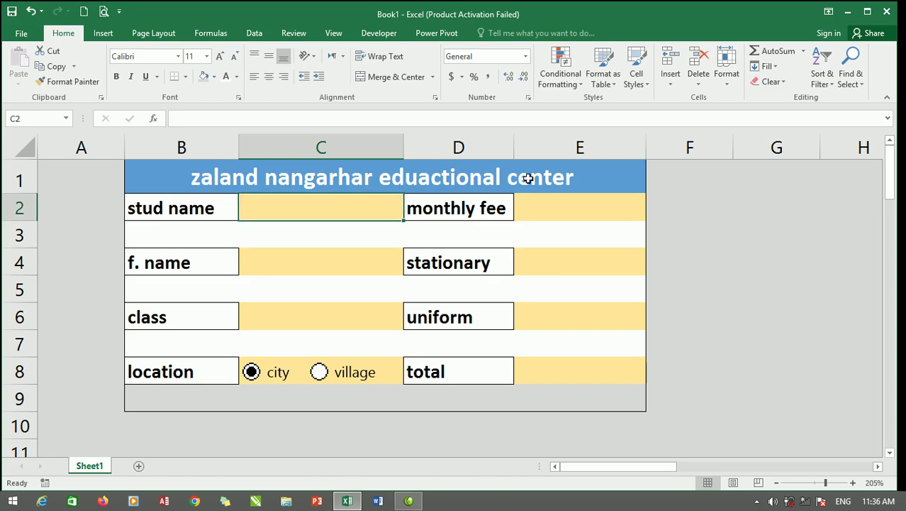
{"action": "type", "text": "jan"}
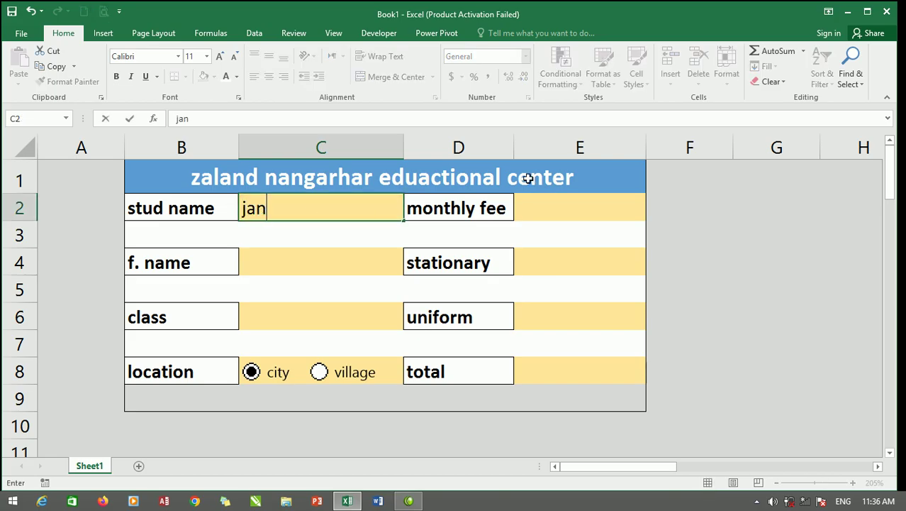
{"action": "left_click", "coordinate": [356, 258]}
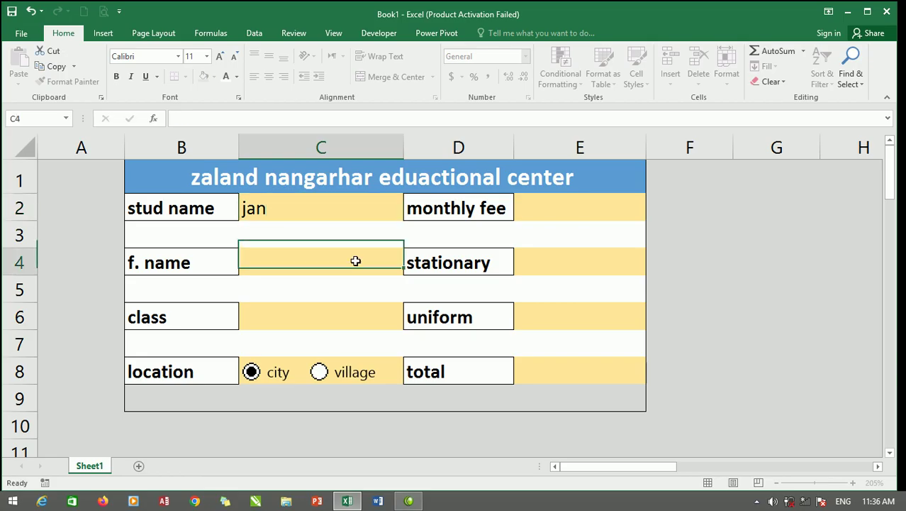
{"action": "type", "text": "noor"}
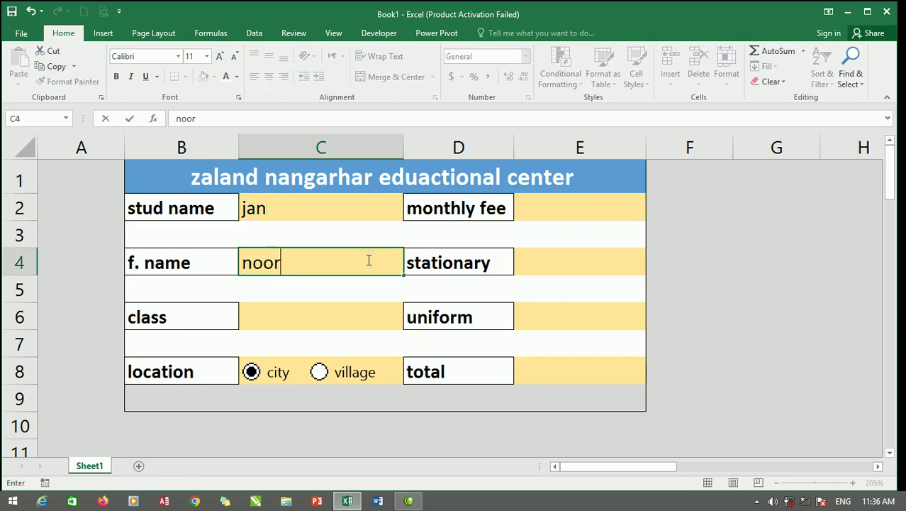
Set the class to fourth from the dropdown and the location to village.
{"action": "left_click", "coordinate": [311, 318]}
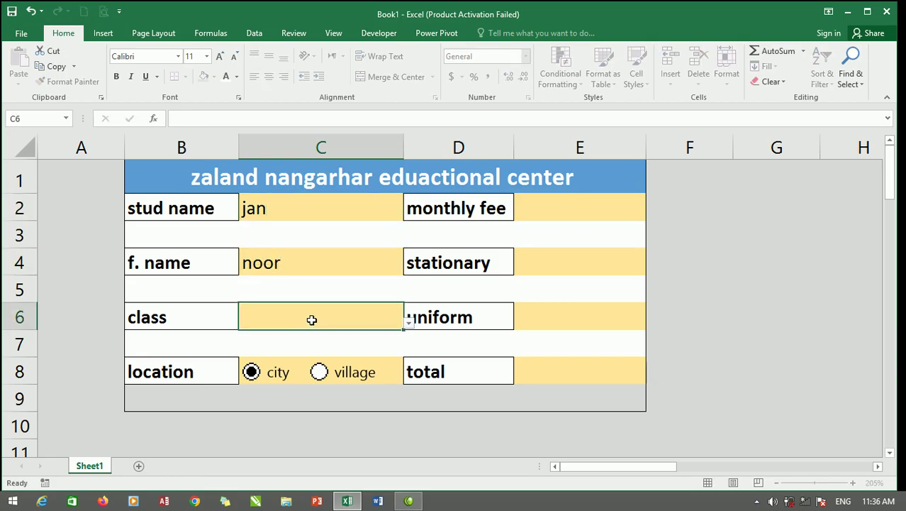
{"action": "left_click", "coordinate": [410, 325]}
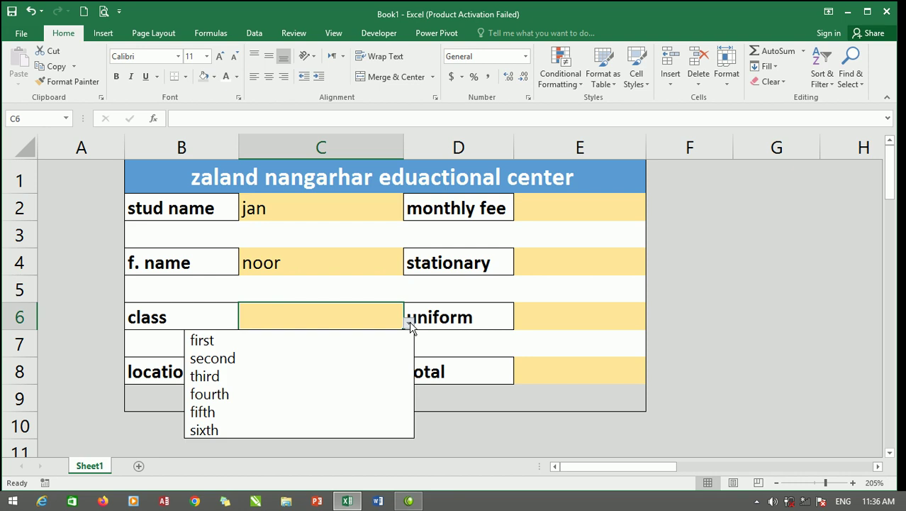
{"action": "left_click", "coordinate": [253, 393]}
{"action": "left_click", "coordinate": [318, 373]}
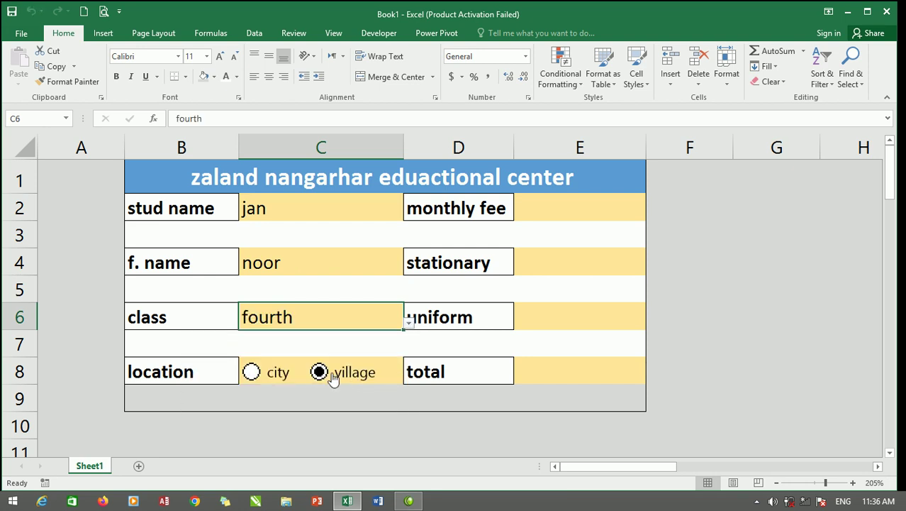
Enter 759 as the monthly fee in E2.
{"action": "left_click", "coordinate": [560, 205]}
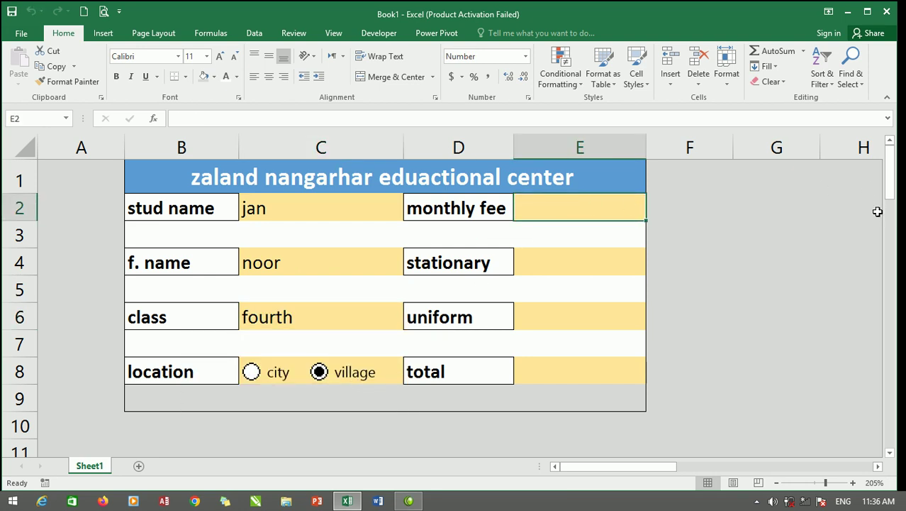
{"action": "type", "text": "75/"}
{"action": "key", "text": "BackSpace"}
{"action": "type", "text": "9"}
{"action": "left_click", "coordinate": [566, 261]}
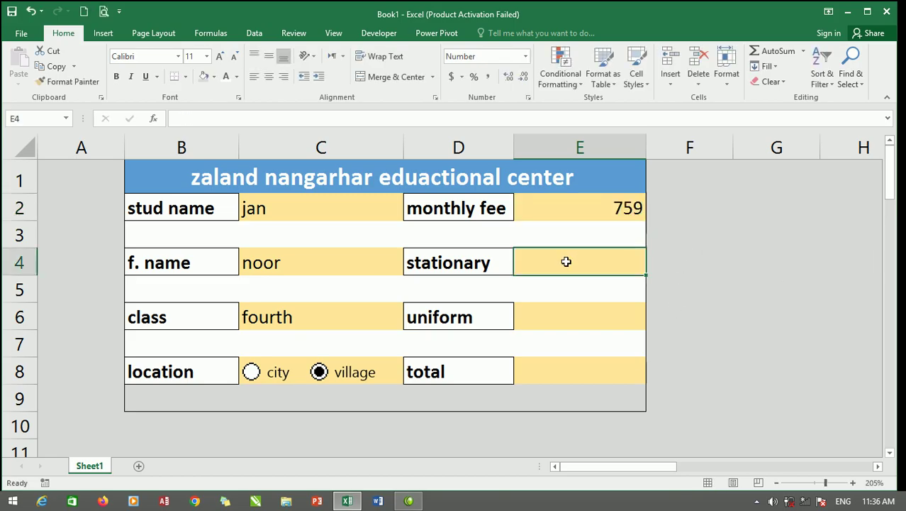
Enter 450 as the stationary fee and 900 as the uniform fee.
{"action": "type", "text": "450"}
{"action": "left_click", "coordinate": [584, 310]}
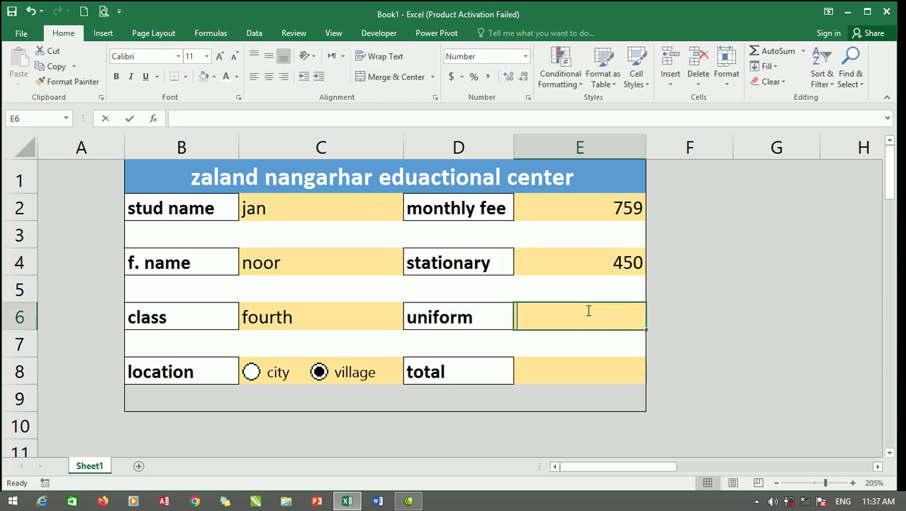
{"action": "type", "text": "900"}
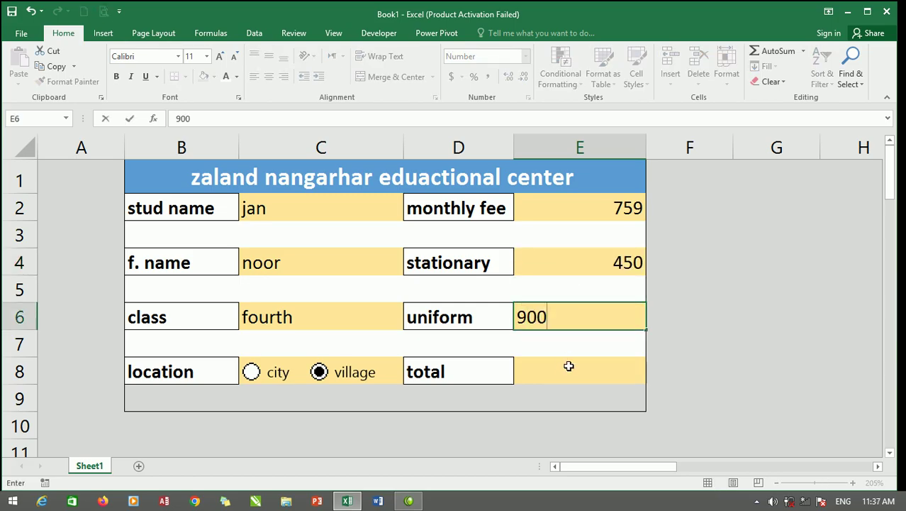
{"action": "left_click", "coordinate": [571, 365]}
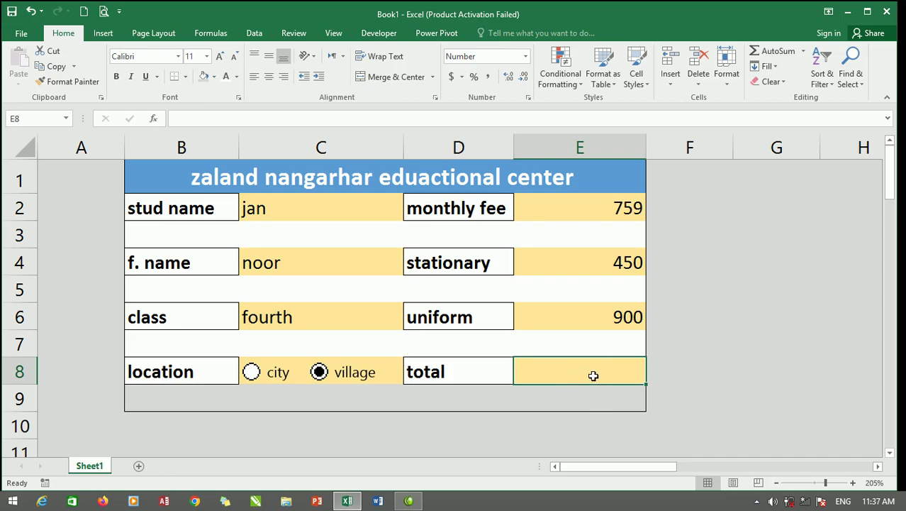
Put the formula =E2+E4+E6 in E8 so the total shows 2109.
{"action": "type", "text": "="}
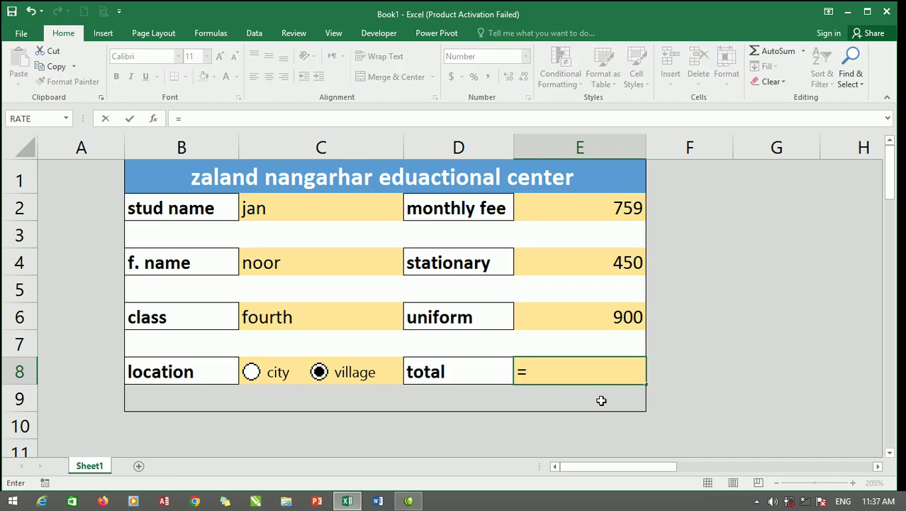
{"action": "left_click", "coordinate": [596, 206]}
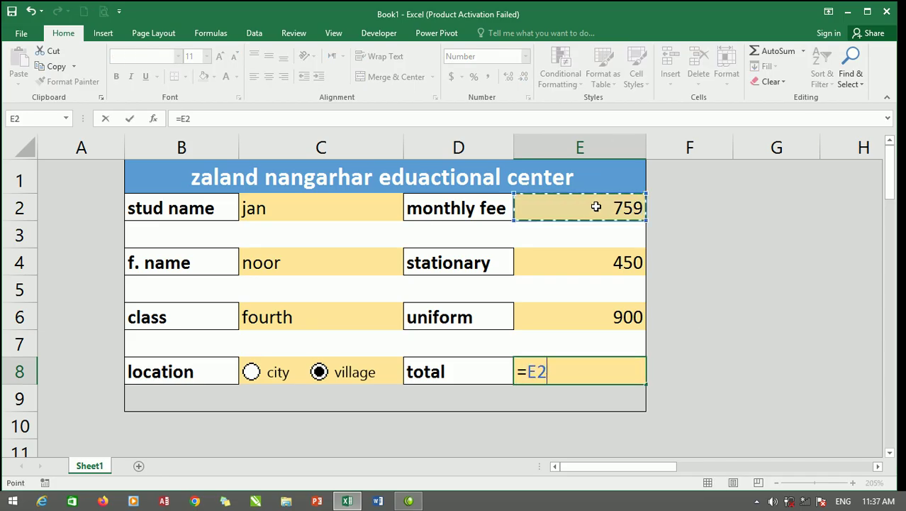
{"action": "type", "text": "+"}
{"action": "left_click", "coordinate": [604, 266]}
{"action": "type", "text": "+"}
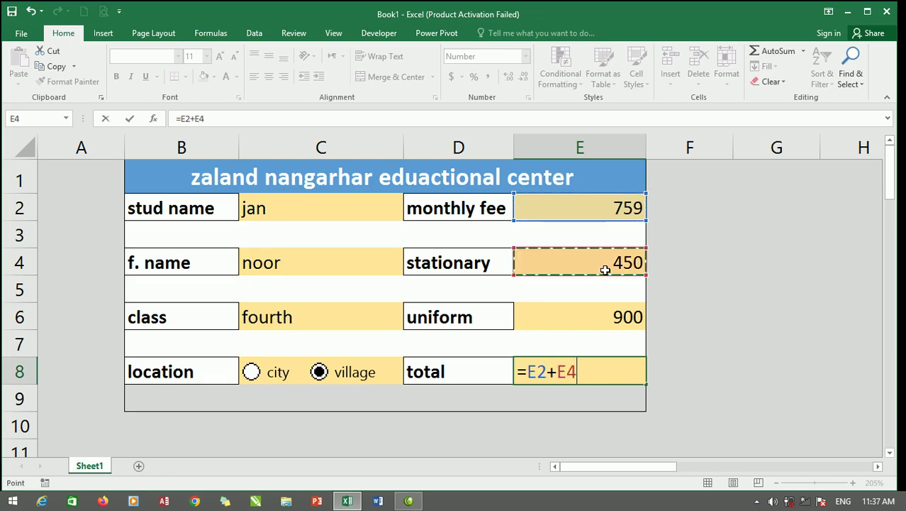
{"action": "left_click", "coordinate": [613, 314]}
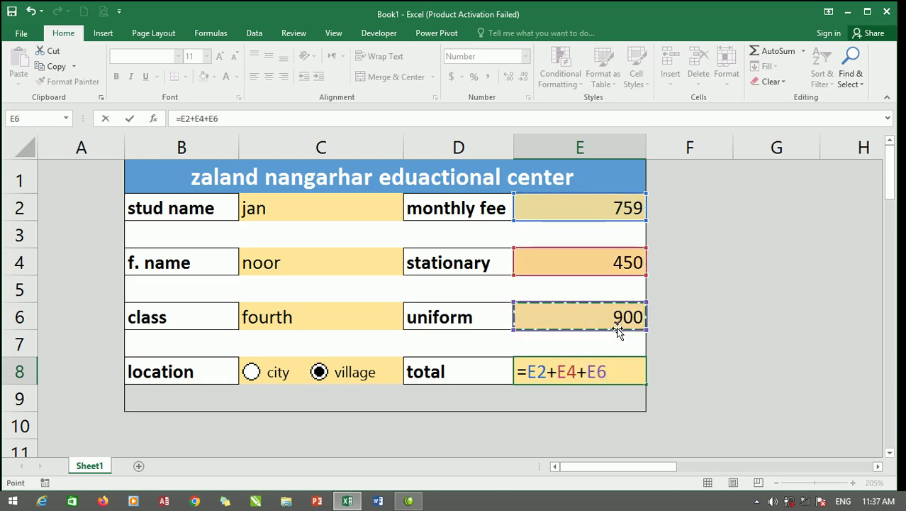
{"action": "key", "text": "Return"}
{"action": "left_click", "coordinate": [627, 368]}
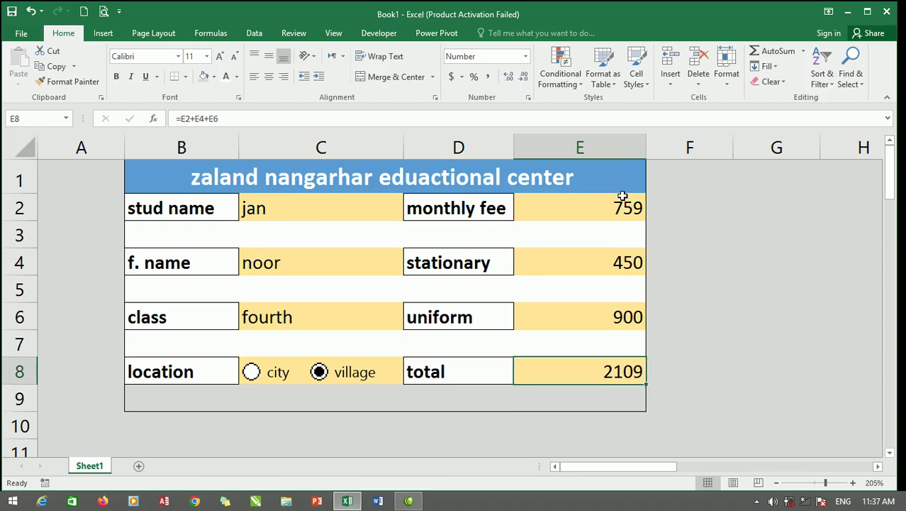
{"action": "left_click_drag", "start_coordinate": [599, 207], "coordinate": [583, 339]}
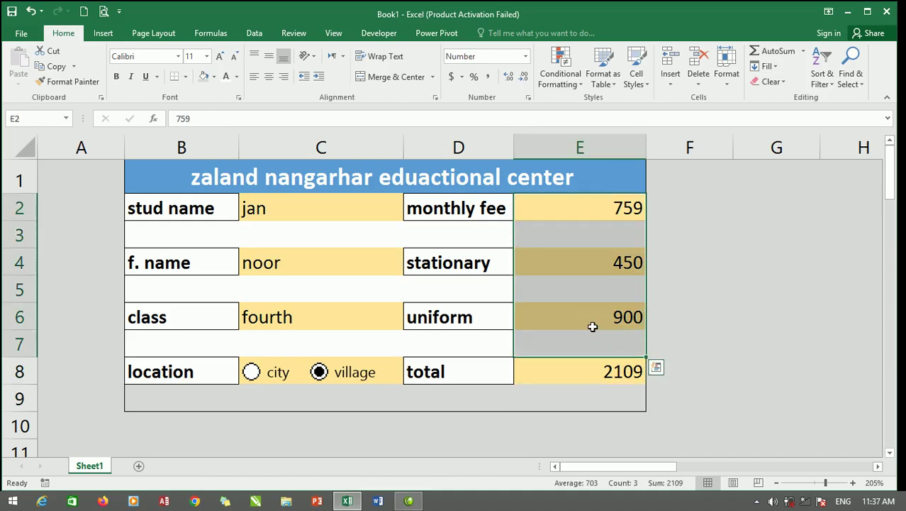
Insert a new worksheet, renaming Sheet1 to 'form' and Sheet2 to 'database'.
{"action": "left_click", "coordinate": [781, 296]}
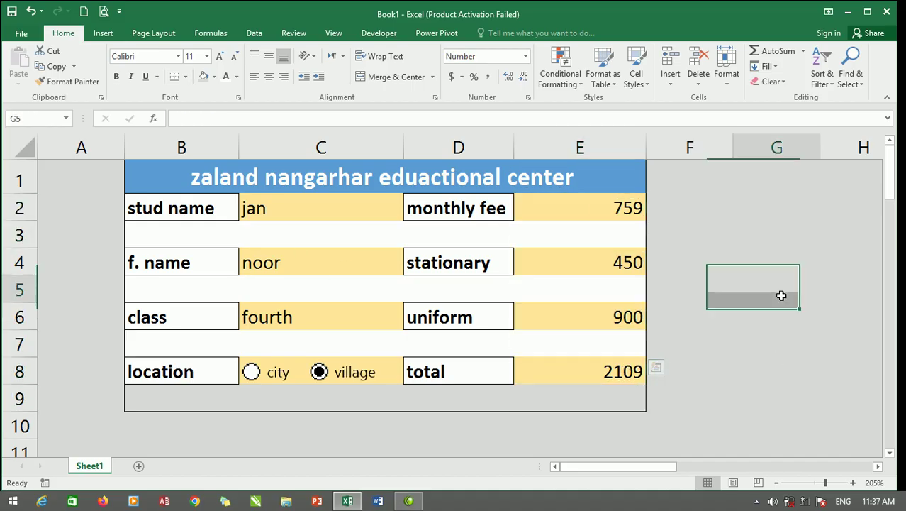
{"action": "scroll", "coordinate": [596, 317], "scroll_direction": "down", "scroll_amount": 1}
{"action": "scroll", "coordinate": [597, 318], "scroll_direction": "down", "scroll_amount": 3}
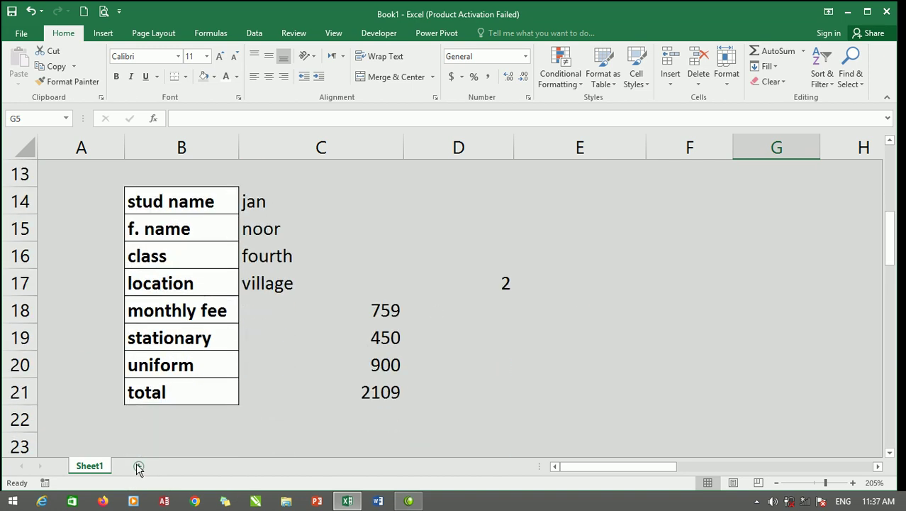
{"action": "left_click", "coordinate": [139, 466]}
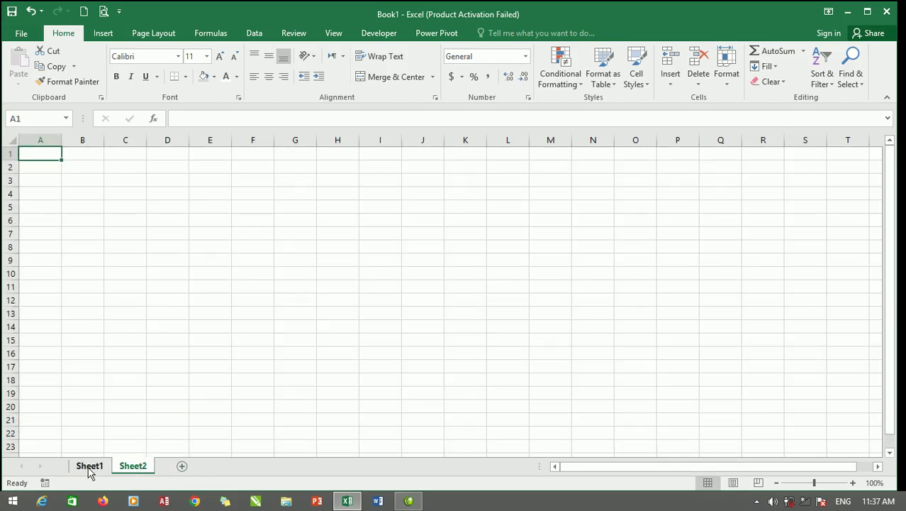
{"action": "double_click", "coordinate": [88, 466]}
{"action": "type", "text": "form"}
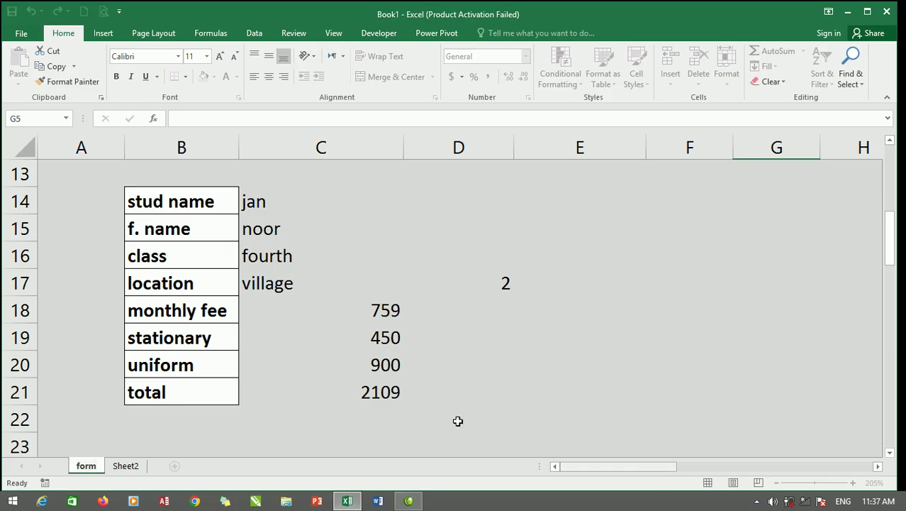
{"action": "double_click", "coordinate": [126, 466]}
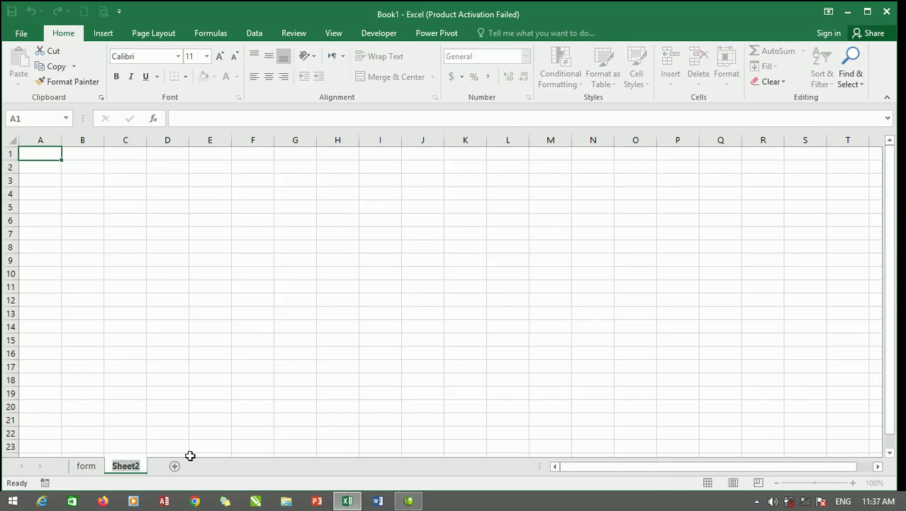
{"action": "type", "text": "database"}
{"action": "left_click", "coordinate": [186, 354]}
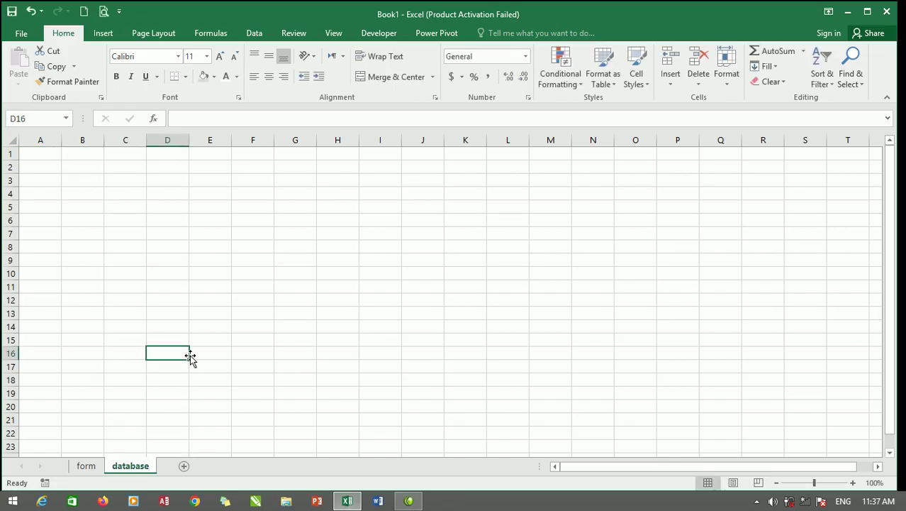
Copy the form's field labels in B14:B21.
{"action": "left_click", "coordinate": [87, 466]}
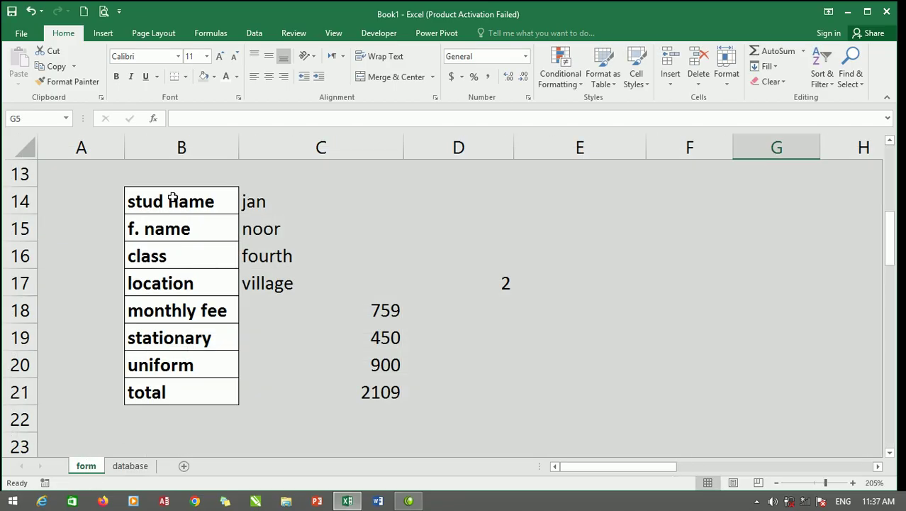
{"action": "left_click_drag", "start_coordinate": [177, 202], "coordinate": [182, 383]}
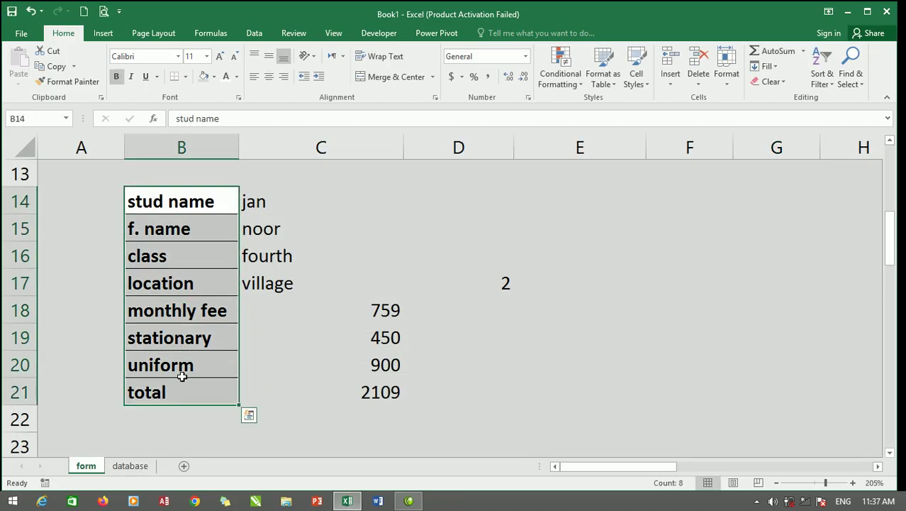
{"action": "right_click", "coordinate": [175, 317]}
{"action": "left_click", "coordinate": [202, 54]}
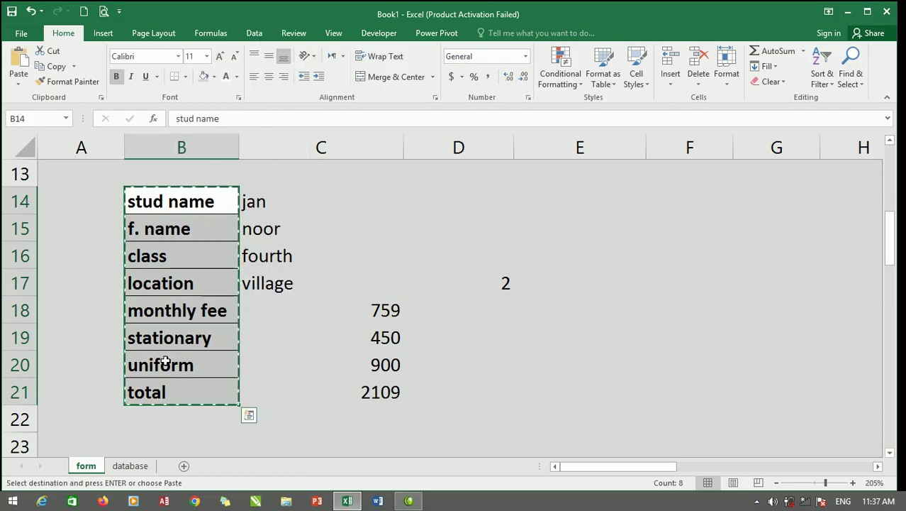
Paste Special the labels into database cell A1 as Values with Transpose.
{"action": "left_click", "coordinate": [136, 465]}
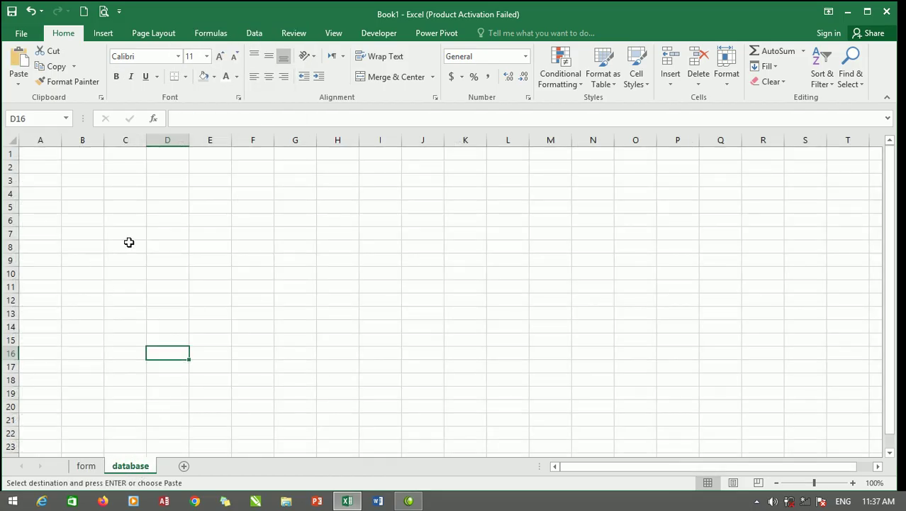
{"action": "left_click", "coordinate": [50, 154]}
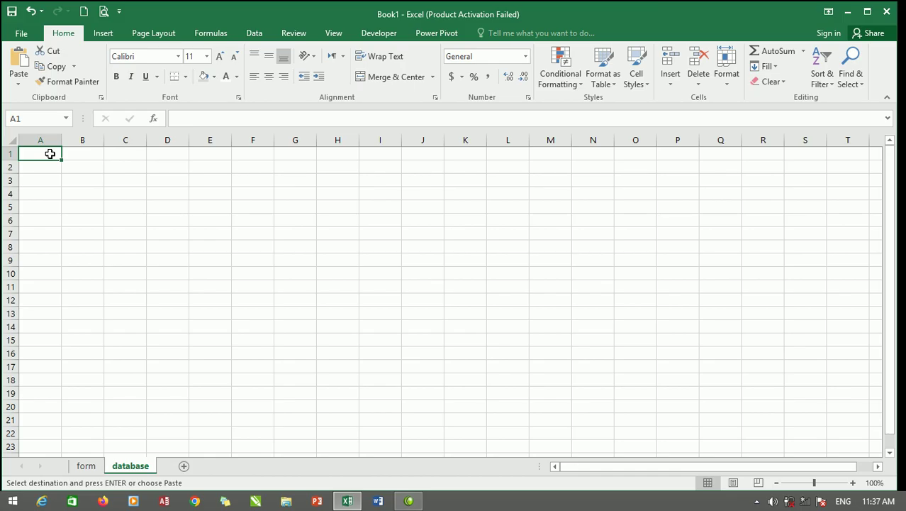
{"action": "scroll", "coordinate": [152, 179], "scroll_direction": "up", "scroll_amount": 3}
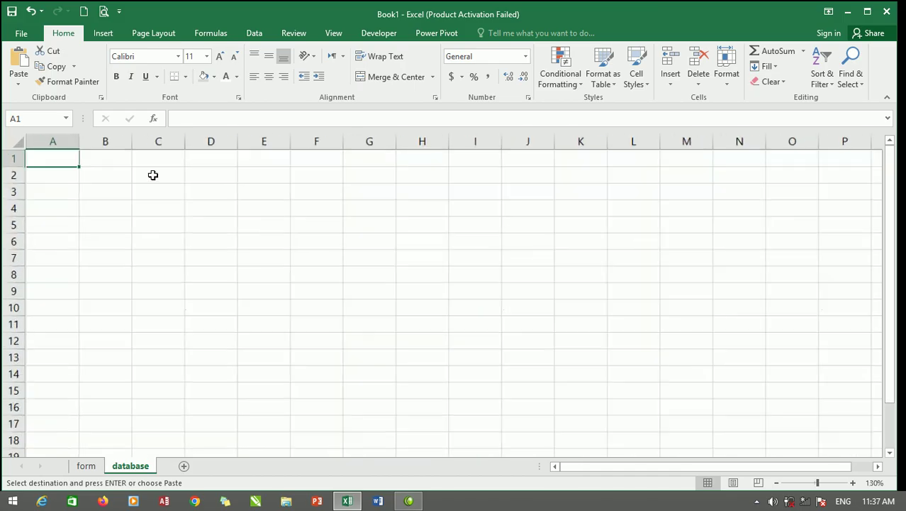
{"action": "left_click", "coordinate": [18, 83]}
{"action": "left_click", "coordinate": [44, 224]}
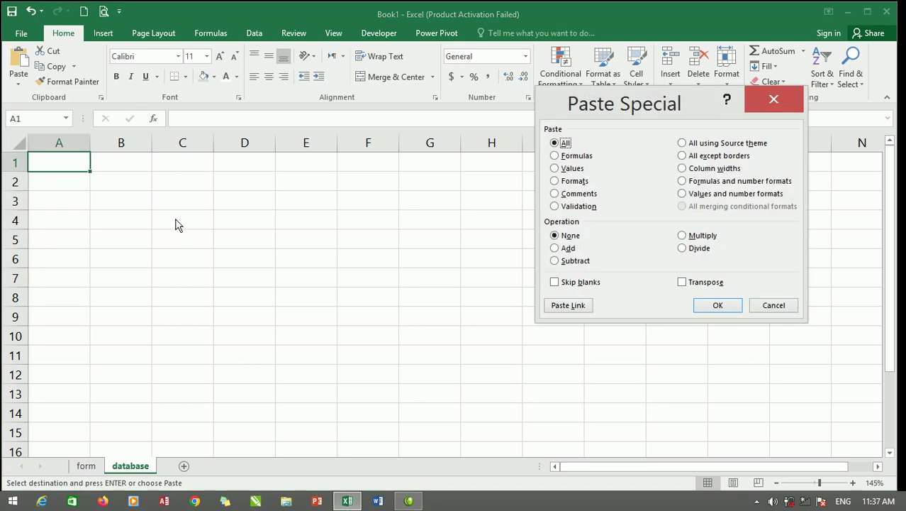
{"action": "left_click", "coordinate": [565, 170]}
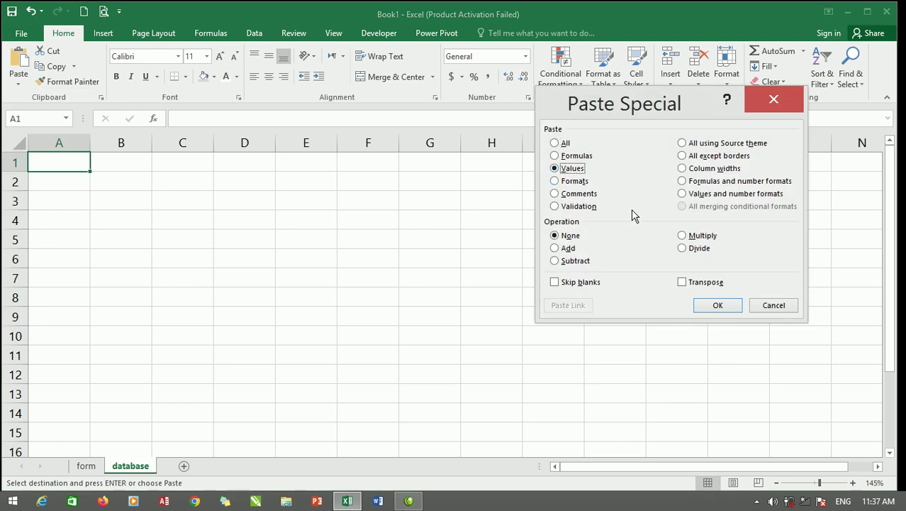
{"action": "left_click", "coordinate": [682, 282]}
{"action": "left_click", "coordinate": [718, 305]}
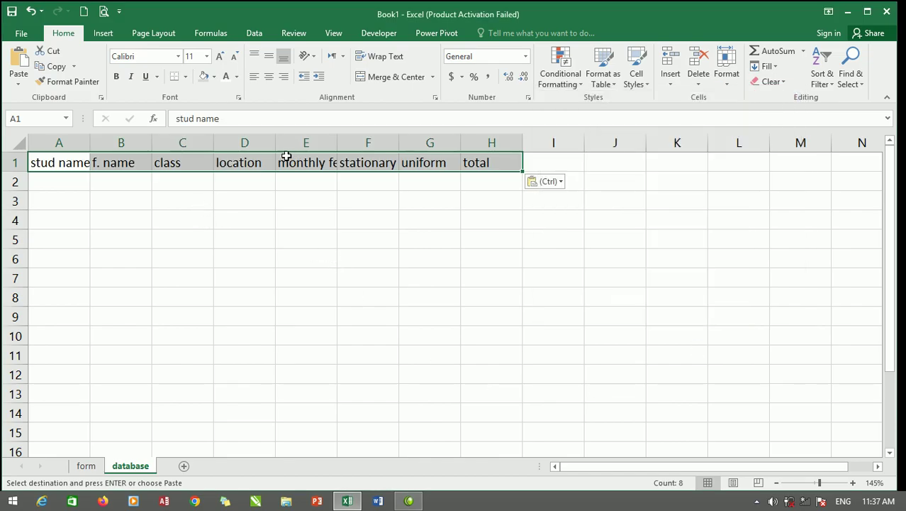
Widen database columns A, E and F to fit stud name, monthly fee and stationary.
{"action": "left_click", "coordinate": [234, 165]}
{"action": "left_click_drag", "start_coordinate": [90, 142], "coordinate": [110, 142]}
{"action": "mouse_move", "coordinate": [357, 142]}
{"action": "left_mouse_down"}
{"action": "mouse_move", "coordinate": [409, 141]}
{"action": "mouse_move", "coordinate": [371, 142]}
{"action": "left_mouse_up"}
{"action": "left_click_drag", "start_coordinate": [433, 139], "coordinate": [447, 138]}
Make headers A1:H1 middle-aligned, centred, bold with blue fill, then return to the form sheet.
{"action": "left_click_drag", "start_coordinate": [527, 159], "coordinate": [65, 163]}
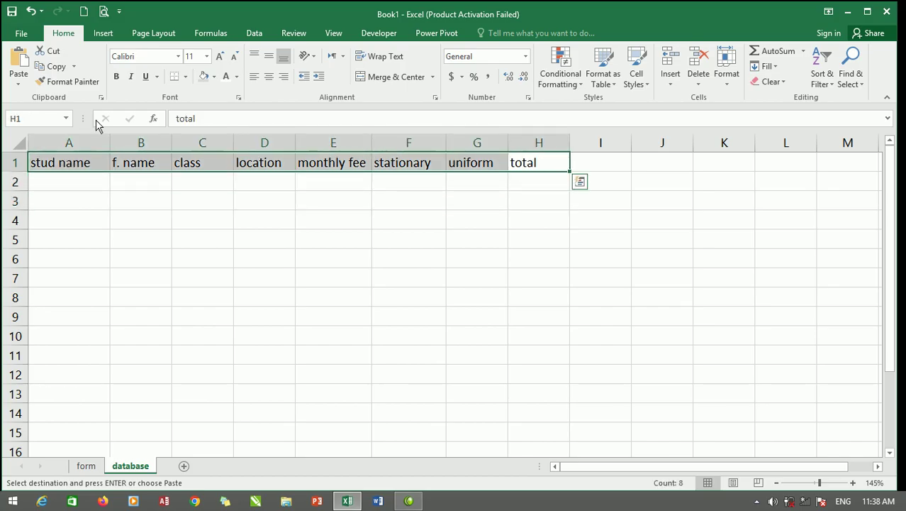
{"action": "left_click", "coordinate": [270, 57]}
{"action": "left_click", "coordinate": [269, 77]}
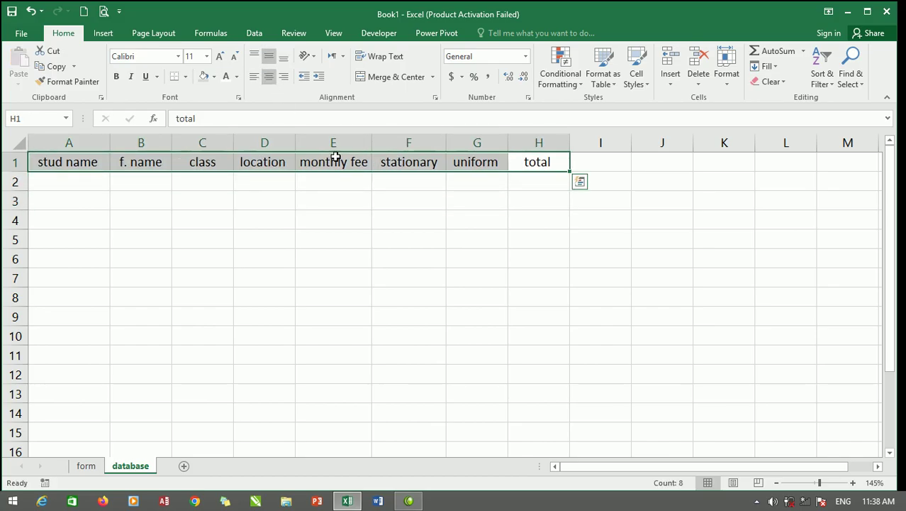
{"action": "left_click", "coordinate": [214, 77]}
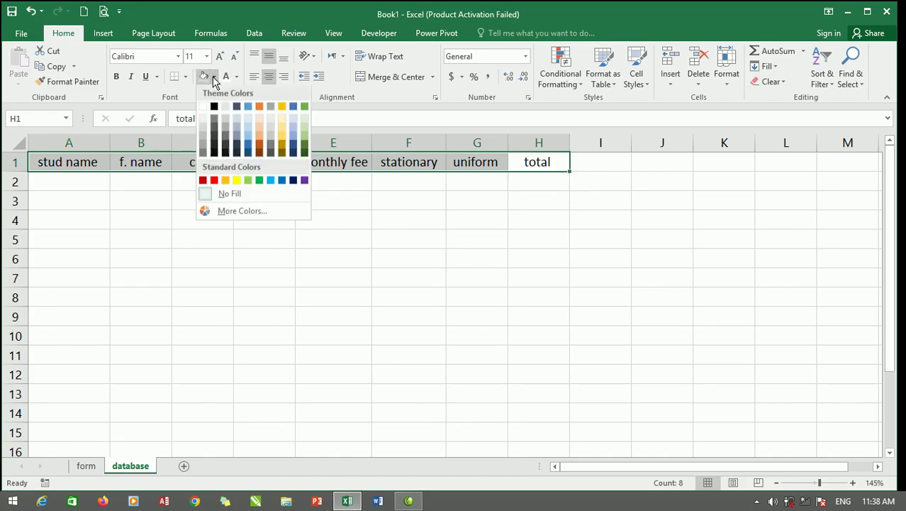
{"action": "left_click", "coordinate": [248, 108]}
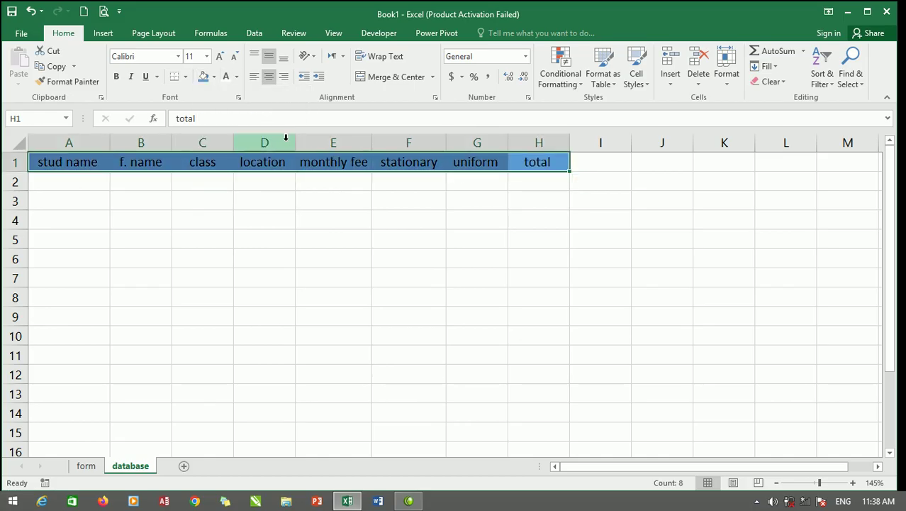
{"action": "left_click", "coordinate": [116, 76]}
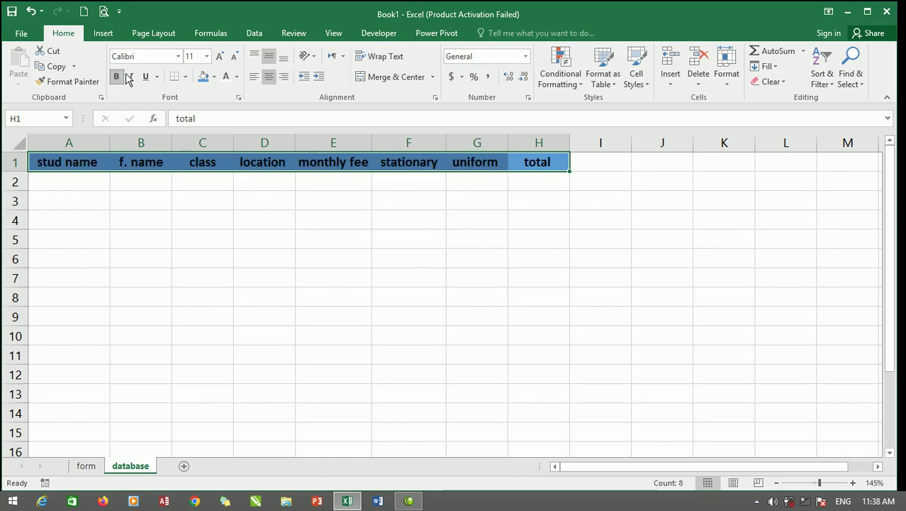
{"action": "left_click", "coordinate": [88, 162]}
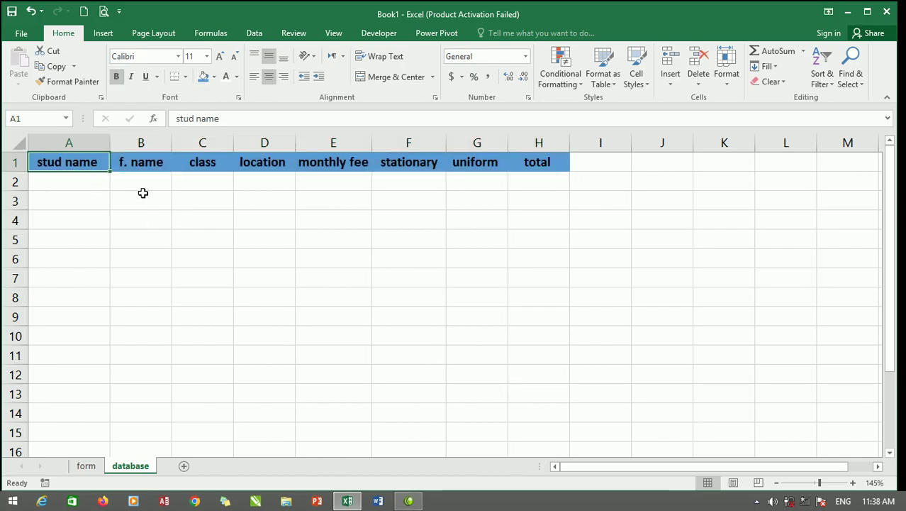
{"action": "left_click", "coordinate": [81, 465]}
{"action": "scroll", "coordinate": [331, 287], "scroll_direction": "up", "scroll_amount": 4}
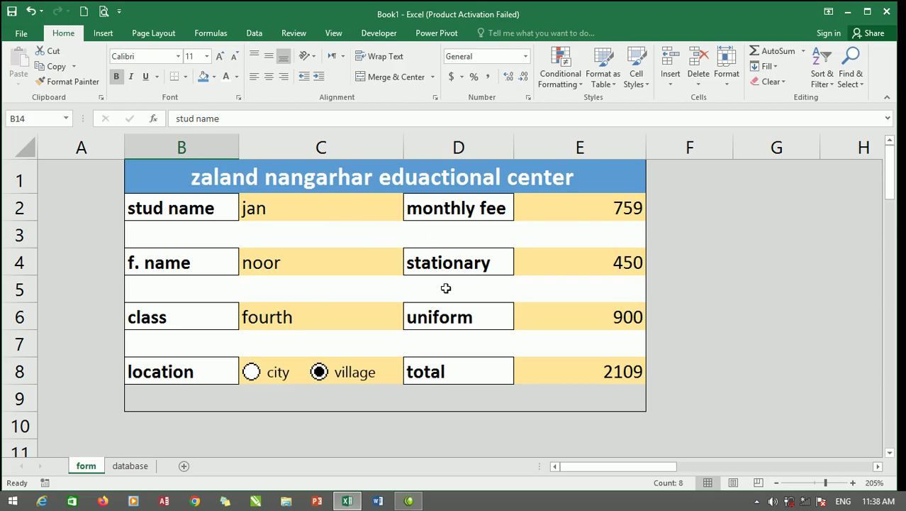
With C10 selected, begin recording a macro named 'myfirst' stored in This Workbook.
{"action": "left_click_drag", "start_coordinate": [350, 210], "coordinate": [546, 372]}
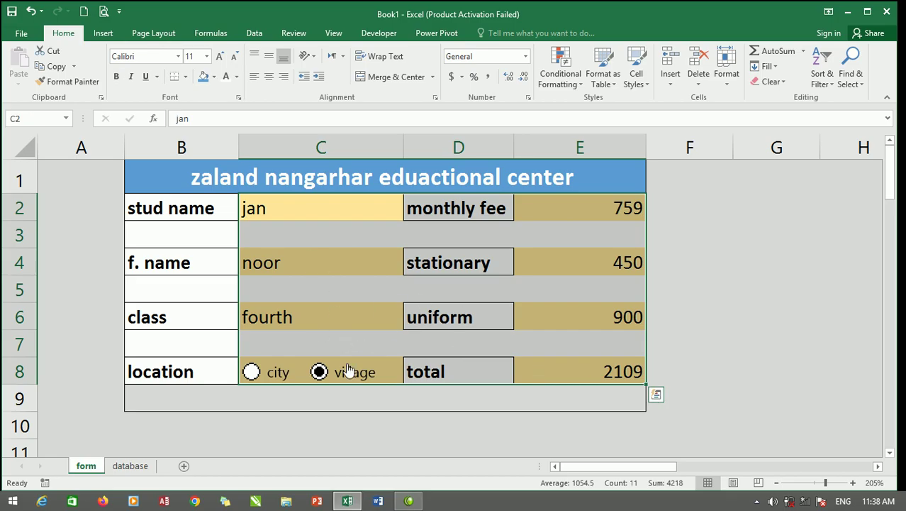
{"action": "left_click", "coordinate": [354, 424]}
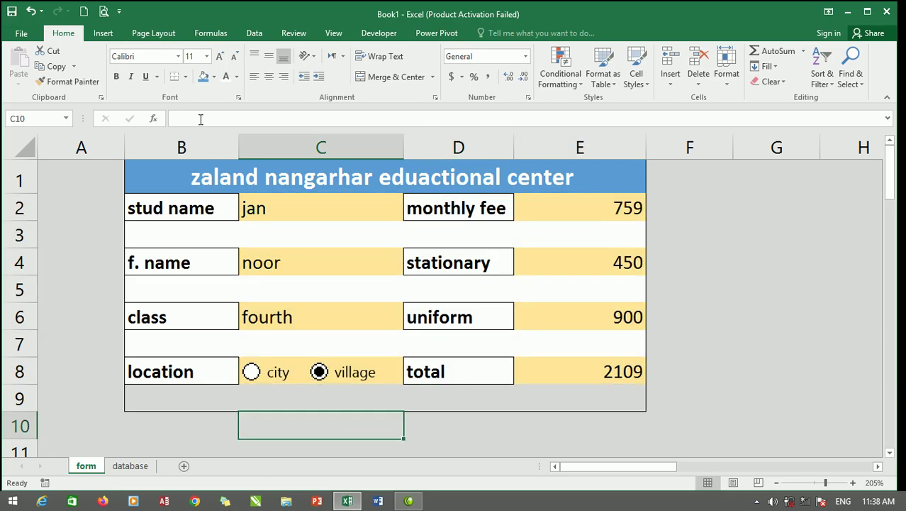
{"action": "left_click", "coordinate": [376, 35]}
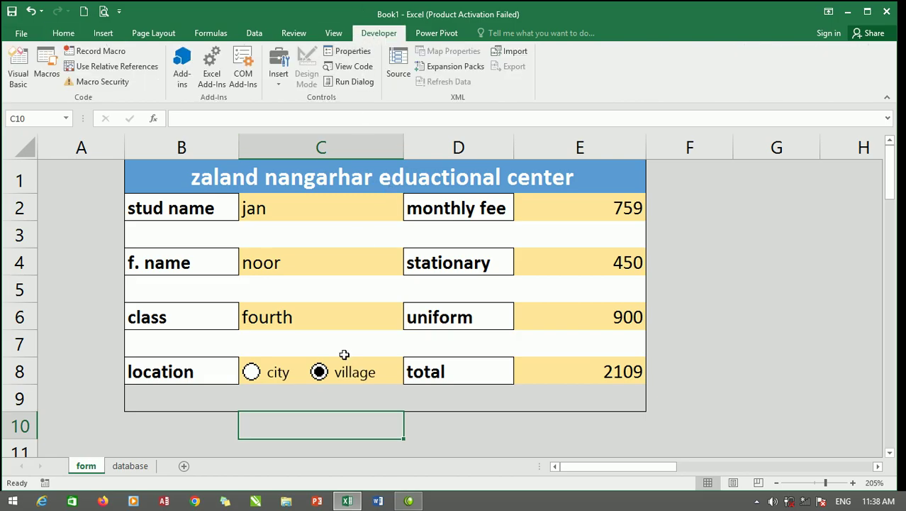
{"action": "left_click", "coordinate": [91, 53]}
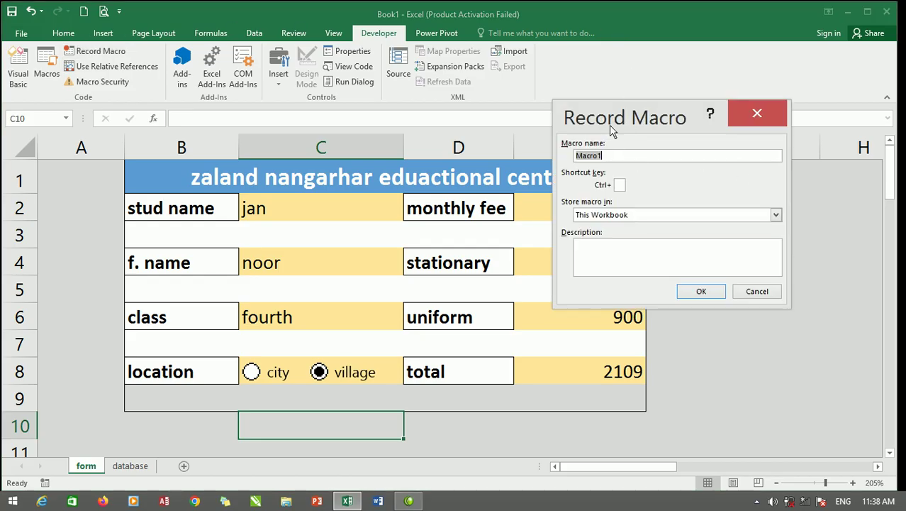
{"action": "type", "text": "myfirst"}
{"action": "left_click", "coordinate": [701, 290]}
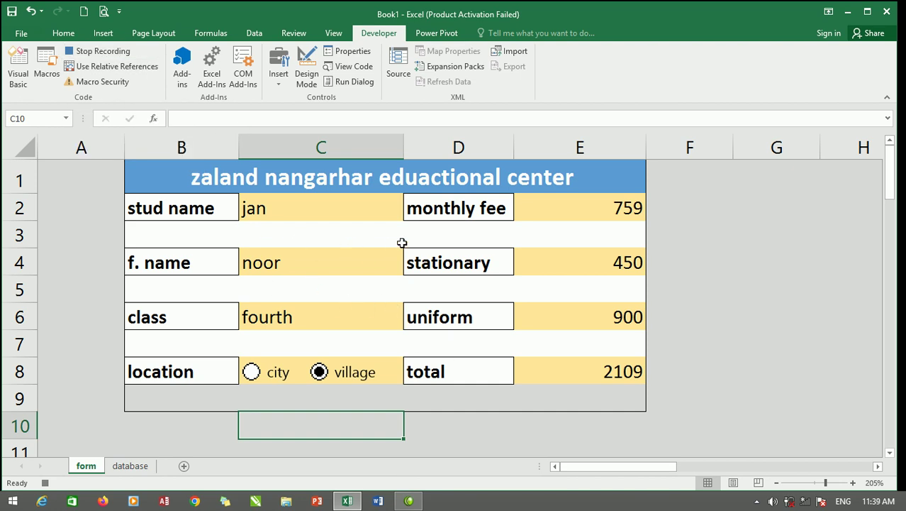
Copy the entry values C14:C21, select A2 on the database sheet, and leave that sheet showing.
{"action": "scroll", "coordinate": [391, 262], "scroll_direction": "down", "scroll_amount": 3}
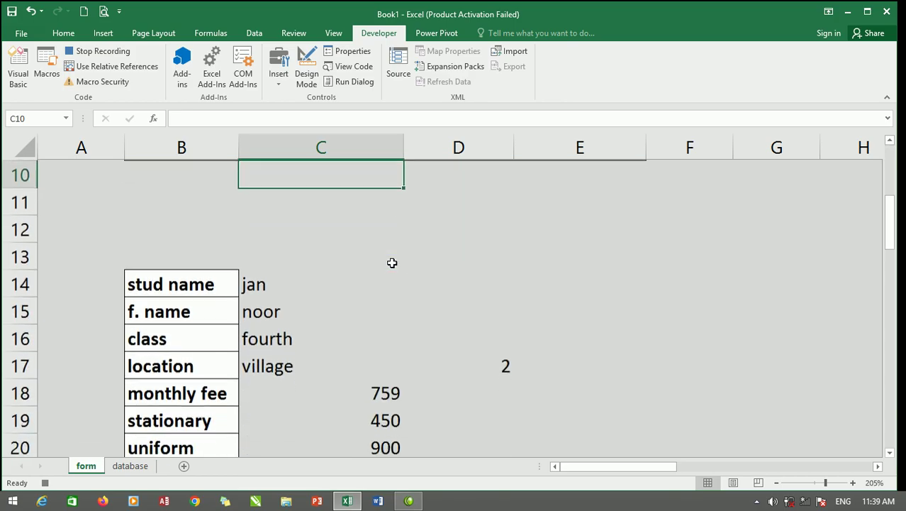
{"action": "left_click_drag", "start_coordinate": [269, 283], "coordinate": [308, 391]}
{"action": "right_click", "coordinate": [319, 337]}
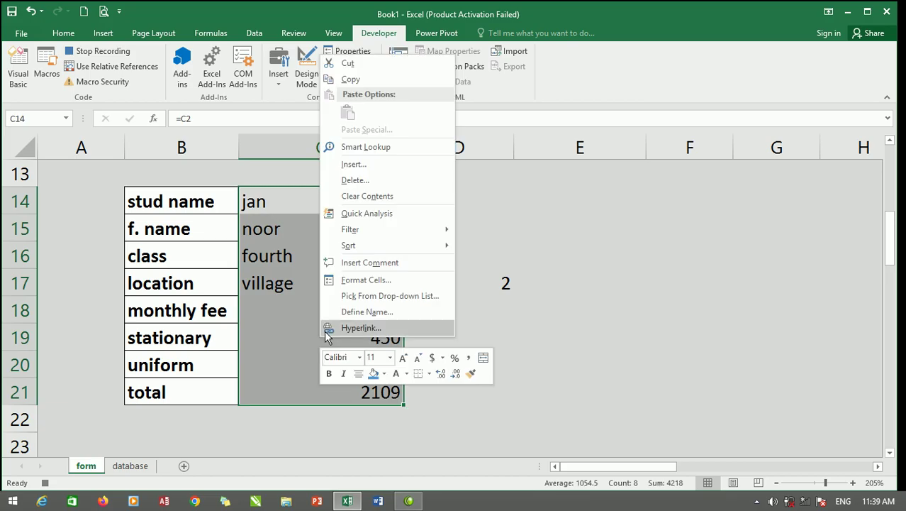
{"action": "left_click", "coordinate": [347, 80]}
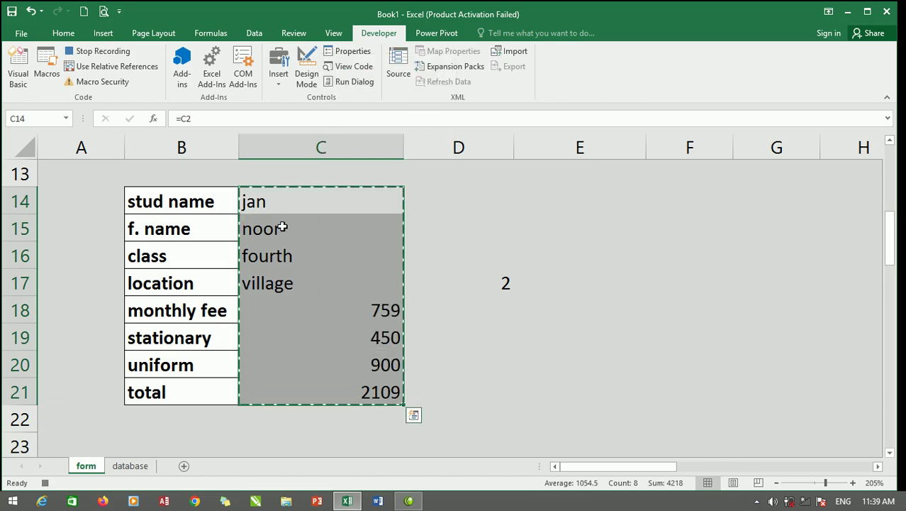
{"action": "left_click", "coordinate": [132, 466]}
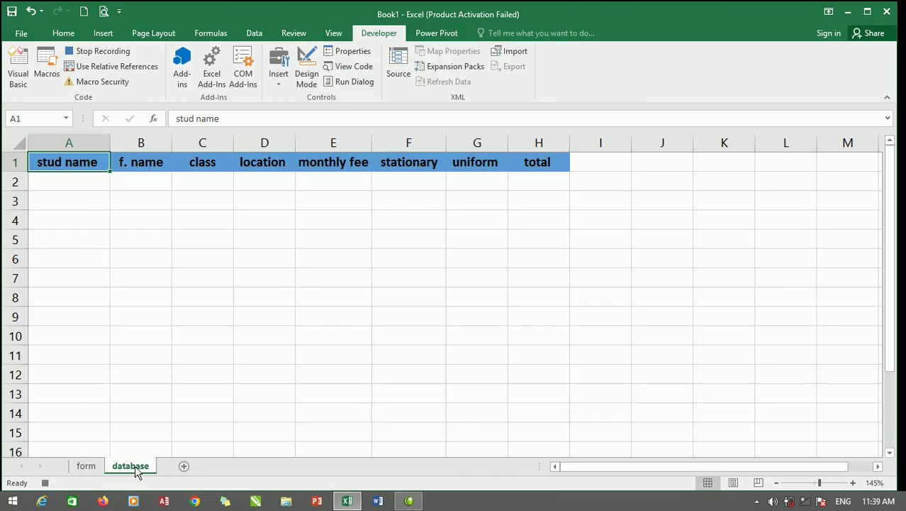
{"action": "left_click", "coordinate": [89, 183]}
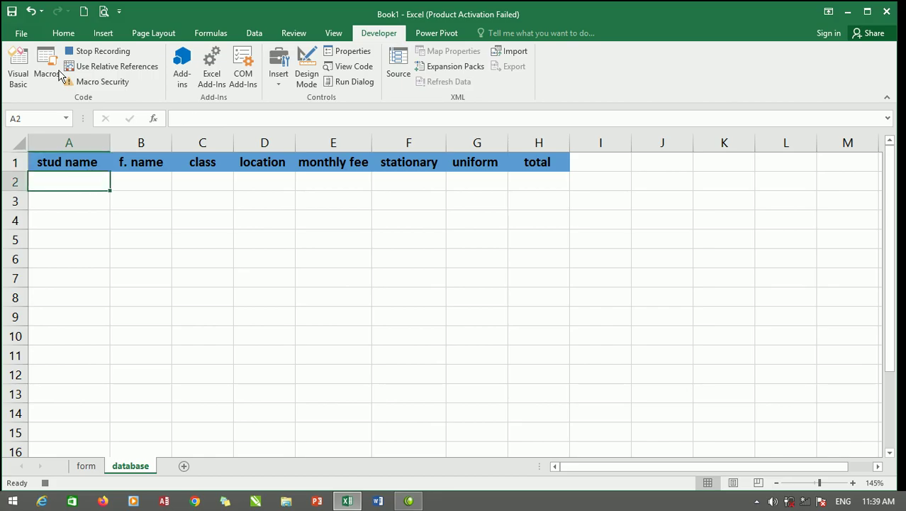
{"action": "left_click", "coordinate": [63, 33]}
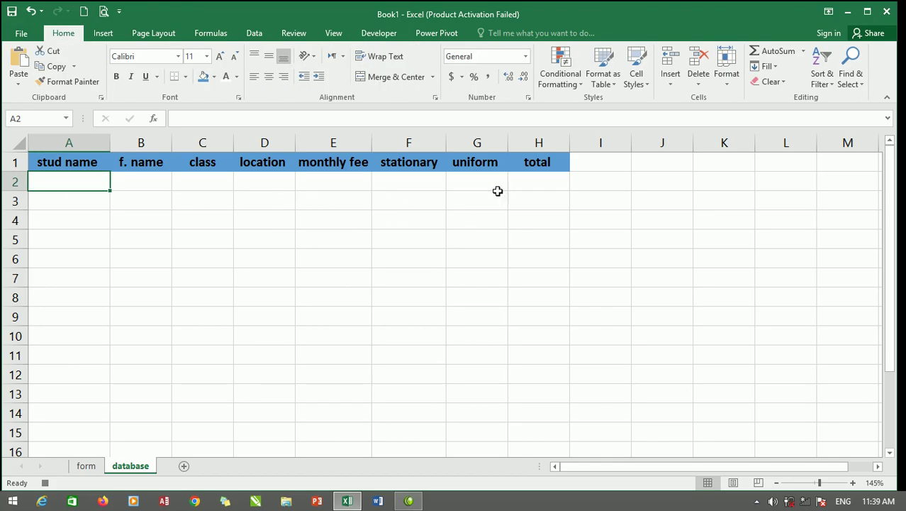
{"action": "left_click", "coordinate": [85, 466]}
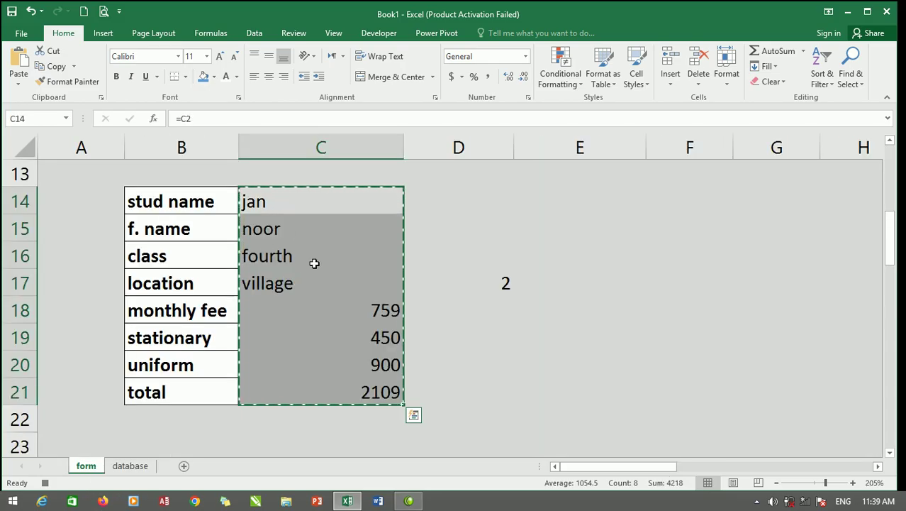
{"action": "left_click", "coordinate": [129, 466]}
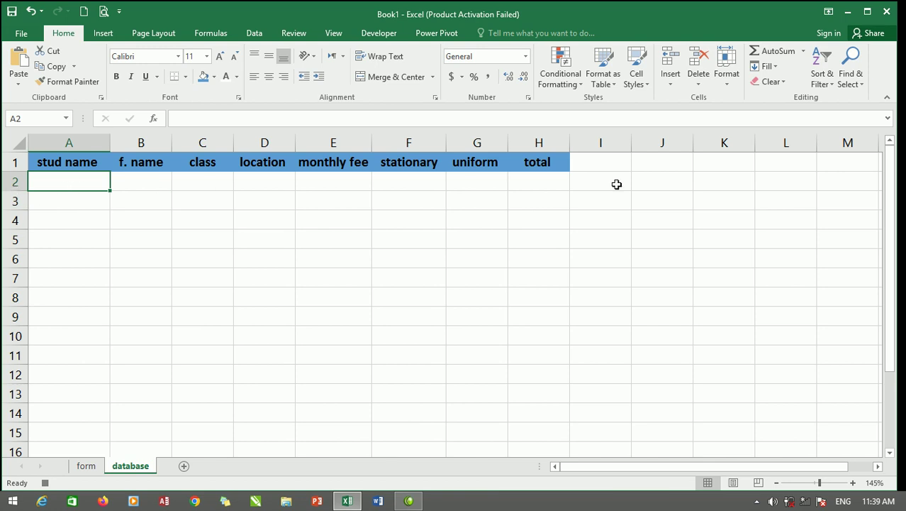
Insert a new row 2 under the database headers, formatted same as below.
{"action": "left_click", "coordinate": [671, 83]}
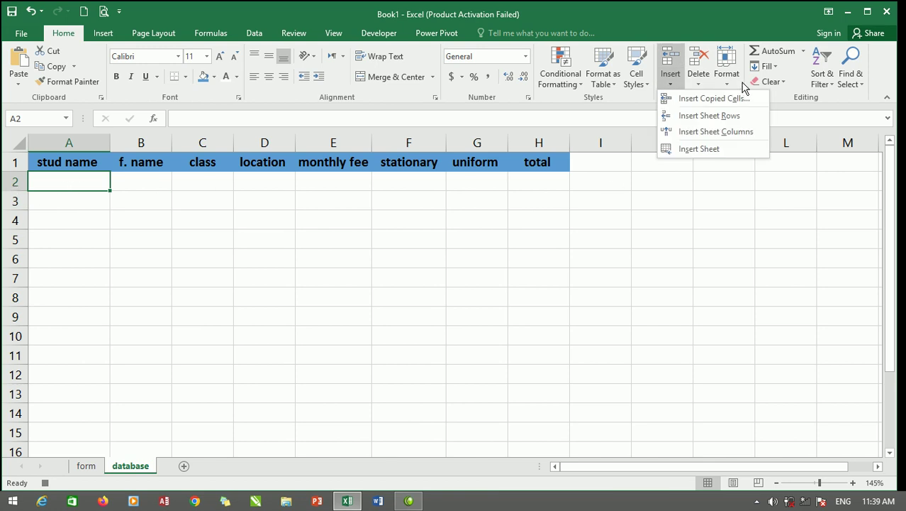
{"action": "left_click", "coordinate": [715, 115]}
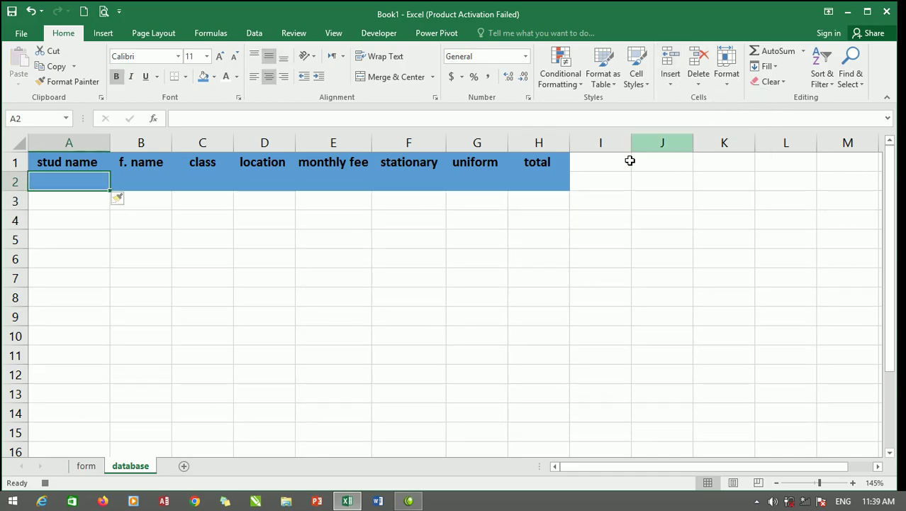
{"action": "left_click", "coordinate": [131, 203]}
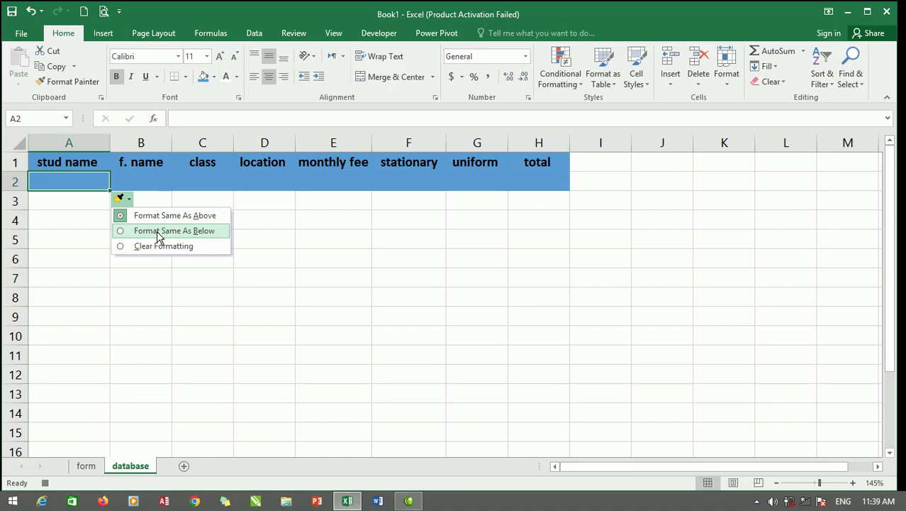
{"action": "left_click", "coordinate": [157, 232]}
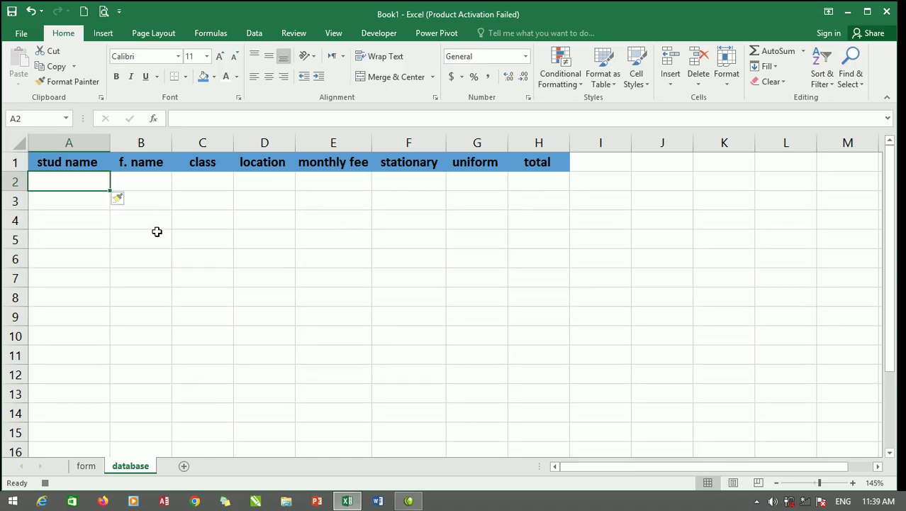
Copy the form's entry values C14:C21 and go back to the database sheet.
{"action": "left_click", "coordinate": [86, 465]}
{"action": "left_click_drag", "start_coordinate": [262, 204], "coordinate": [294, 387]}
{"action": "right_click", "coordinate": [283, 266]}
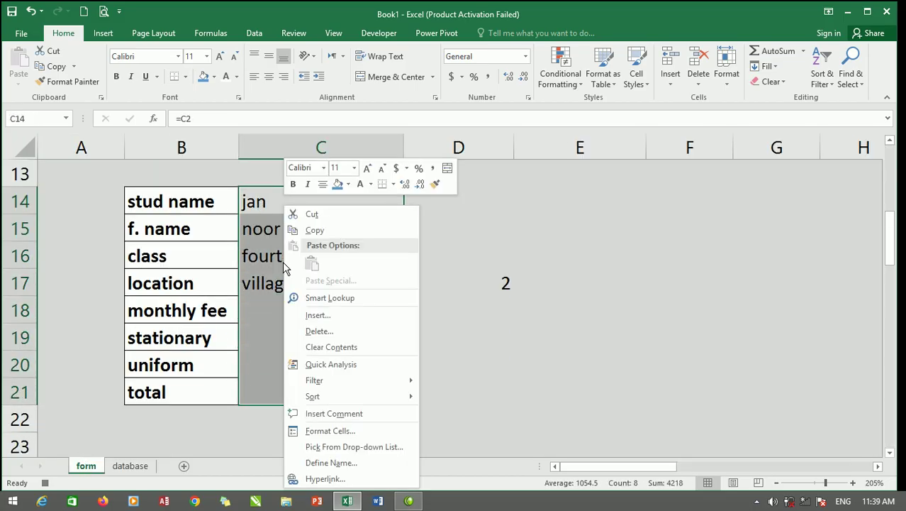
{"action": "left_click", "coordinate": [319, 230]}
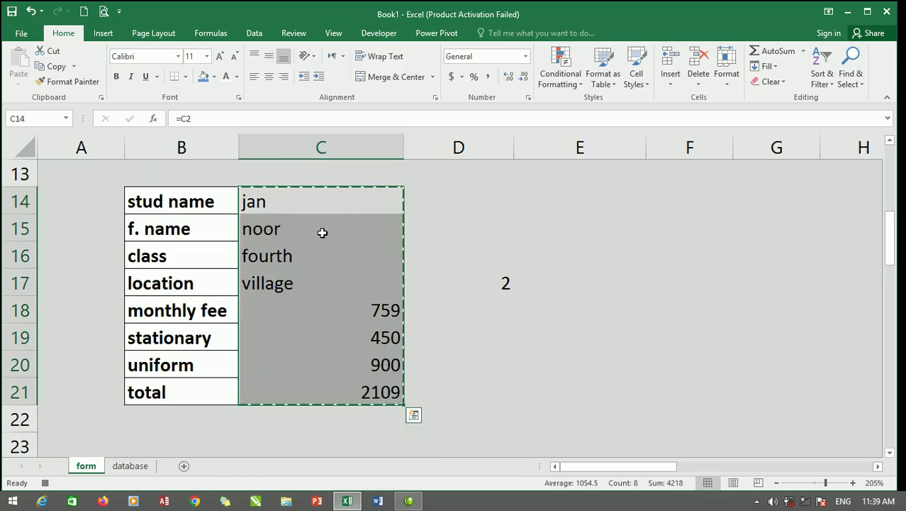
{"action": "left_click", "coordinate": [134, 465]}
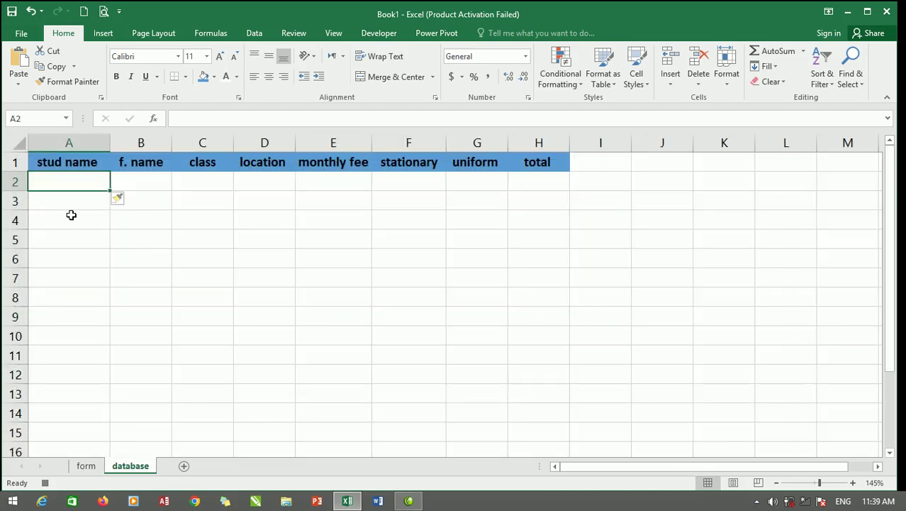
Paste Special the copied entry into row 2 as values with Transpose, ending at total 2109.
{"action": "left_click", "coordinate": [18, 85]}
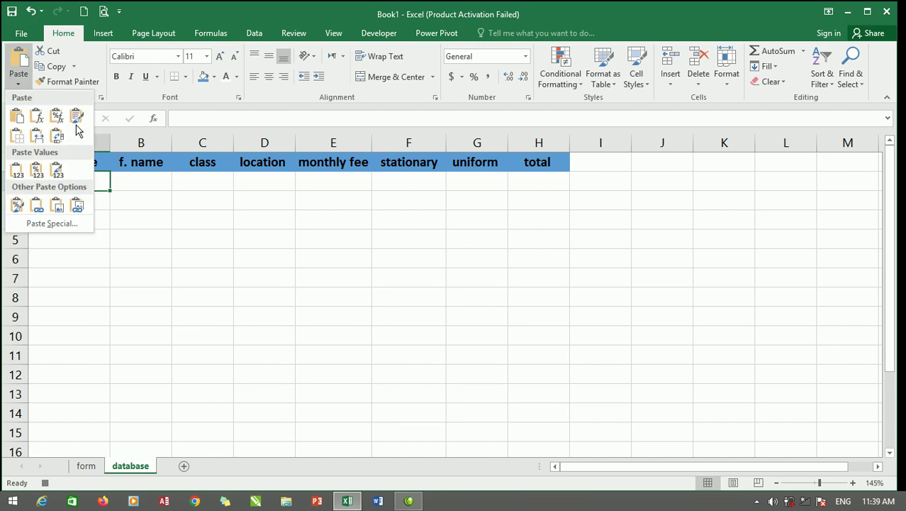
{"action": "left_click", "coordinate": [51, 223]}
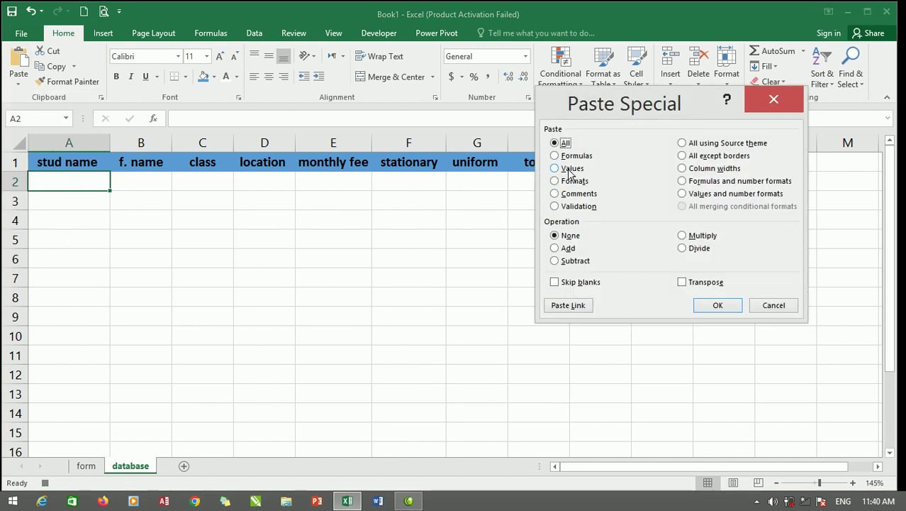
{"action": "left_click", "coordinate": [570, 168]}
{"action": "left_click", "coordinate": [697, 284]}
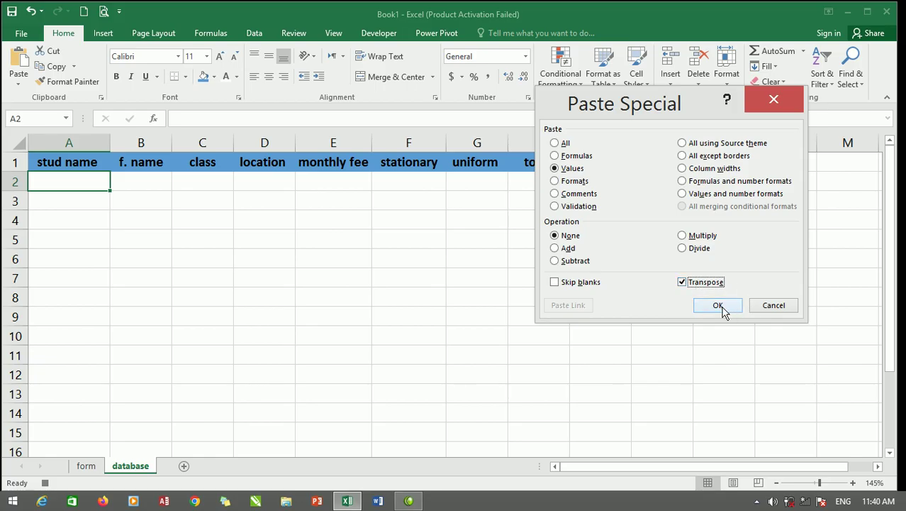
{"action": "left_click", "coordinate": [719, 306]}
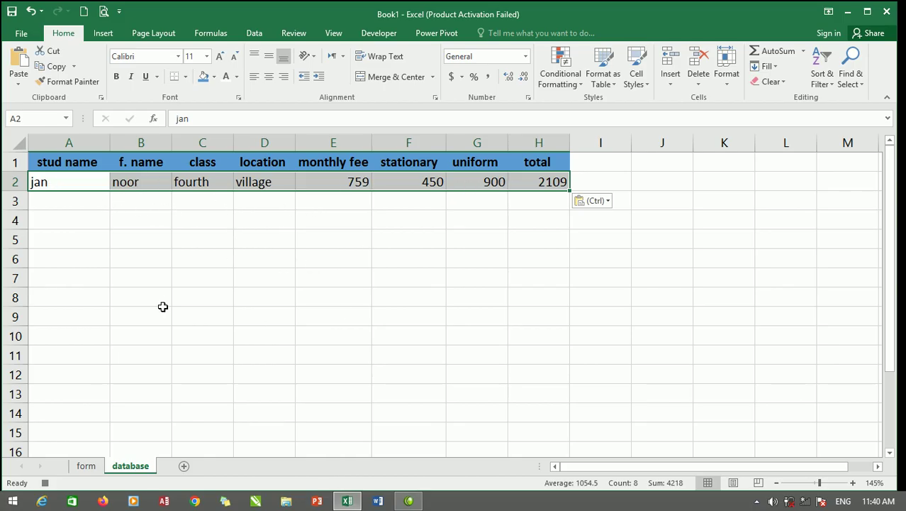
On the form sheet, clear the student name (C2), father name (C4) and class (C6).
{"action": "left_click", "coordinate": [85, 466]}
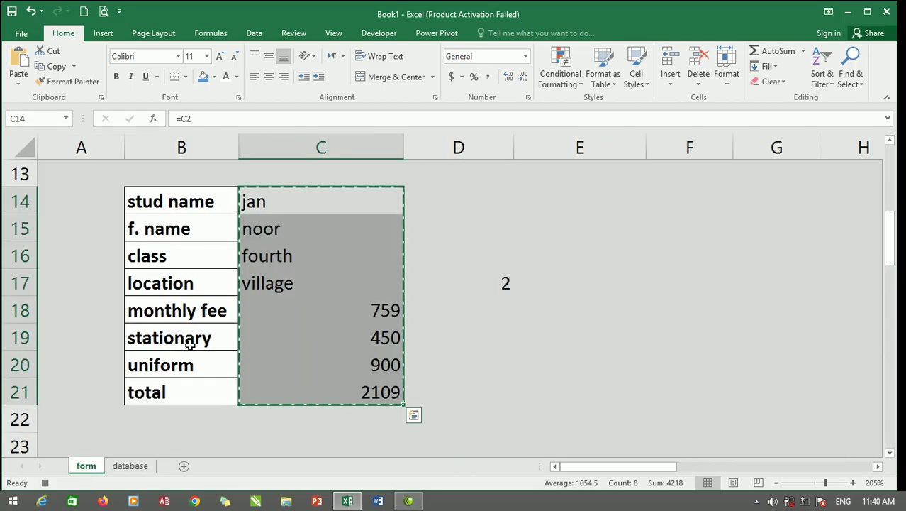
{"action": "scroll", "coordinate": [322, 329], "scroll_direction": "up", "scroll_amount": 4}
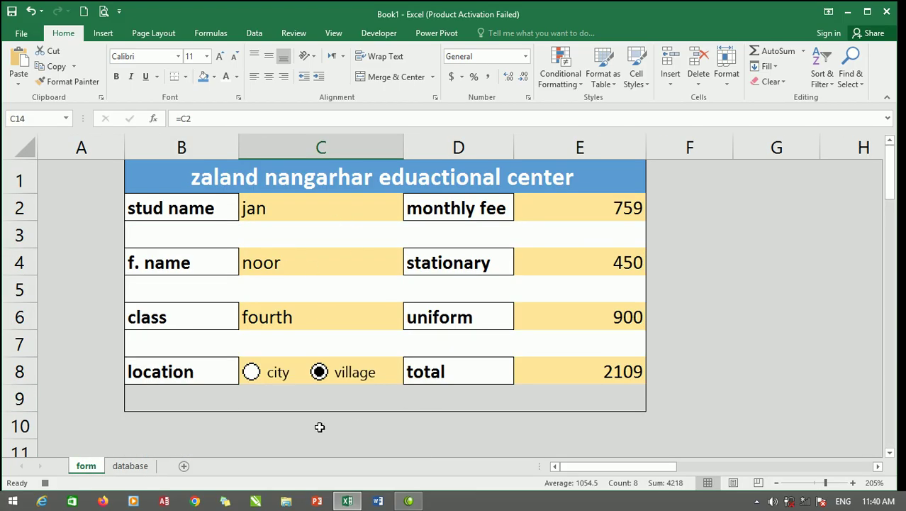
{"action": "left_click", "coordinate": [462, 206]}
{"action": "left_click", "coordinate": [568, 204]}
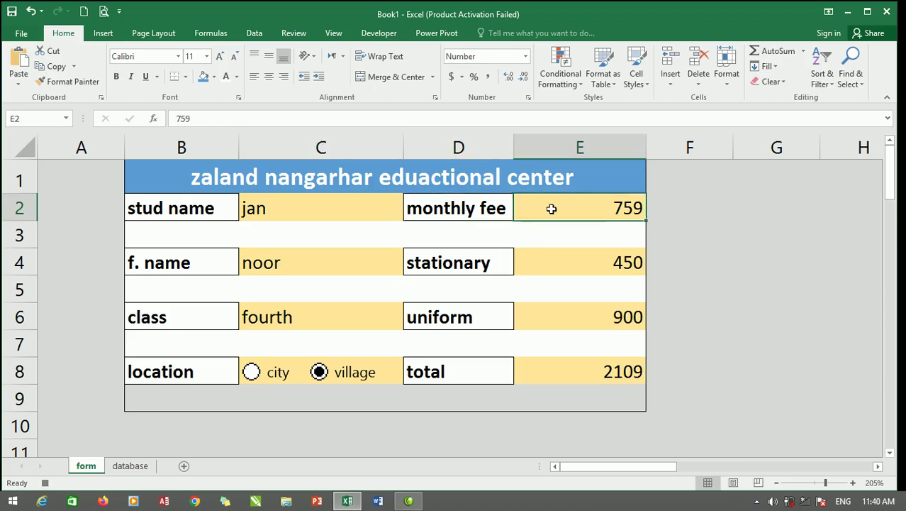
{"action": "left_click", "coordinate": [286, 214]}
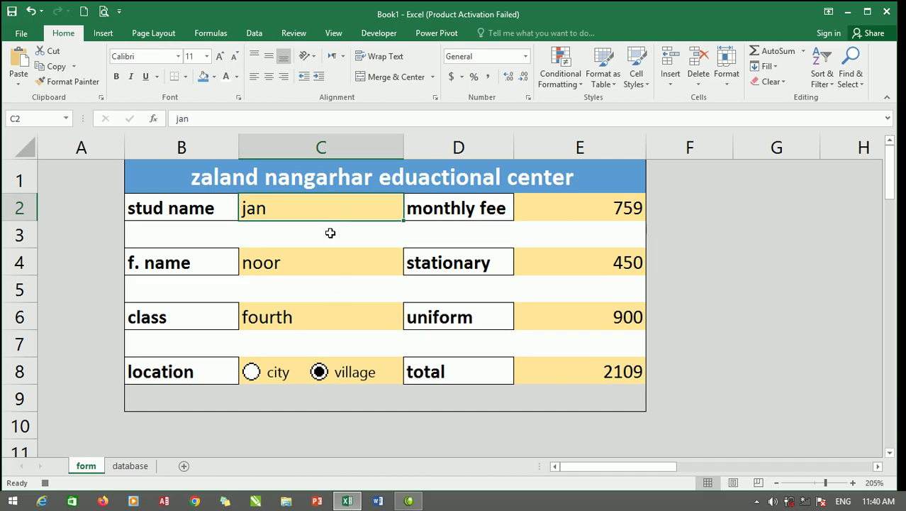
{"action": "key", "text": "BackSpace"}
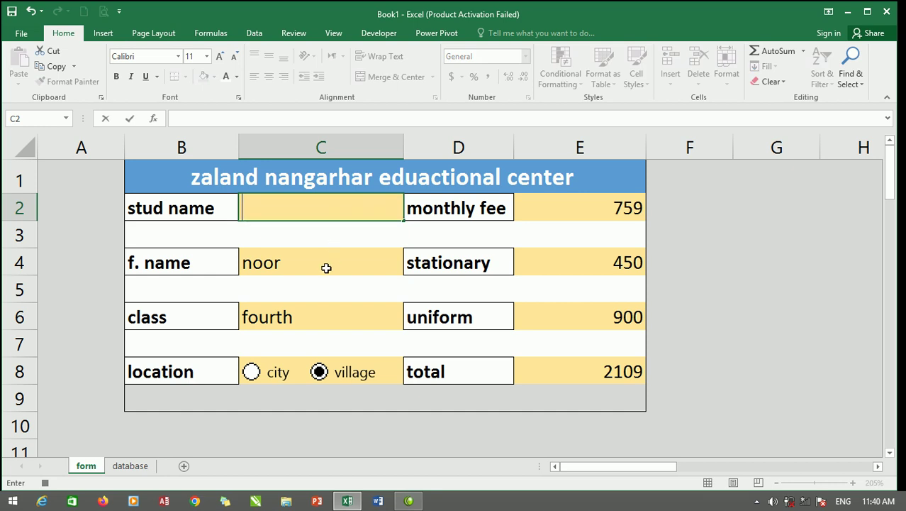
{"action": "left_click", "coordinate": [326, 264]}
{"action": "key", "text": "BackSpace"}
{"action": "left_click", "coordinate": [331, 310]}
{"action": "key", "text": "BackSpace"}
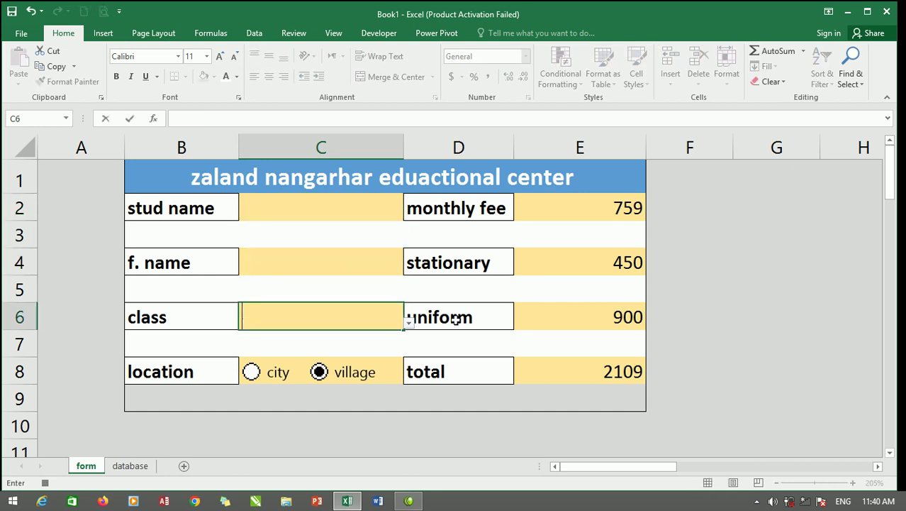
Clear the uniform, stationary and monthly fee cells E6, E4, E2 so the total reads 0.
{"action": "left_click", "coordinate": [586, 320]}
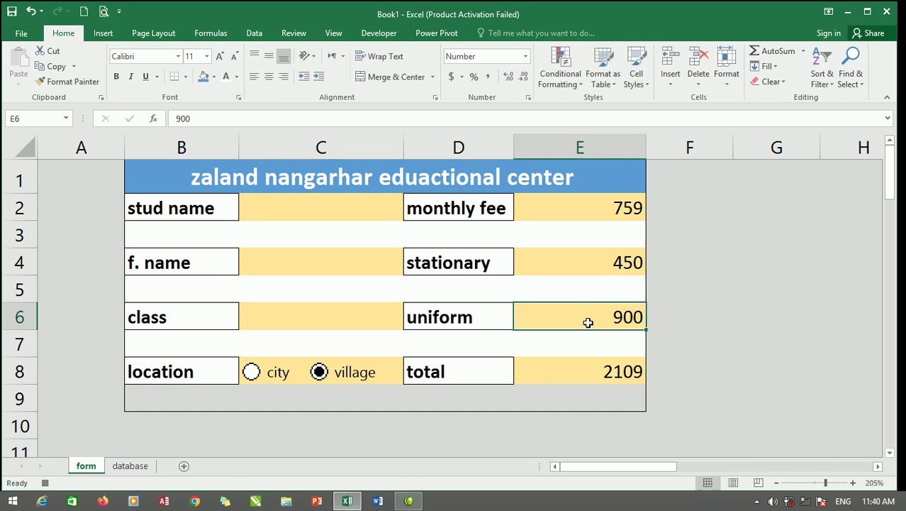
{"action": "key", "text": "BackSpace"}
{"action": "left_click", "coordinate": [583, 262]}
{"action": "key", "text": "BackSpace"}
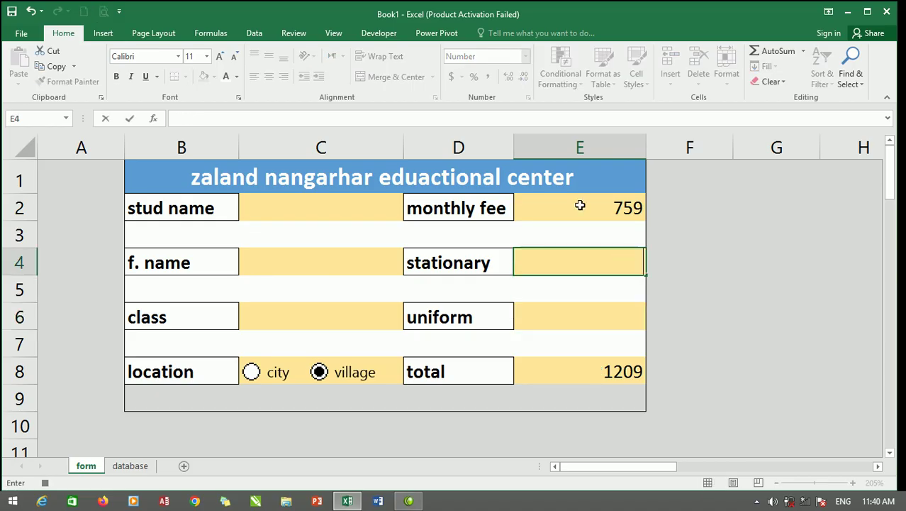
{"action": "left_click", "coordinate": [581, 206]}
{"action": "key", "text": "BackSpace"}
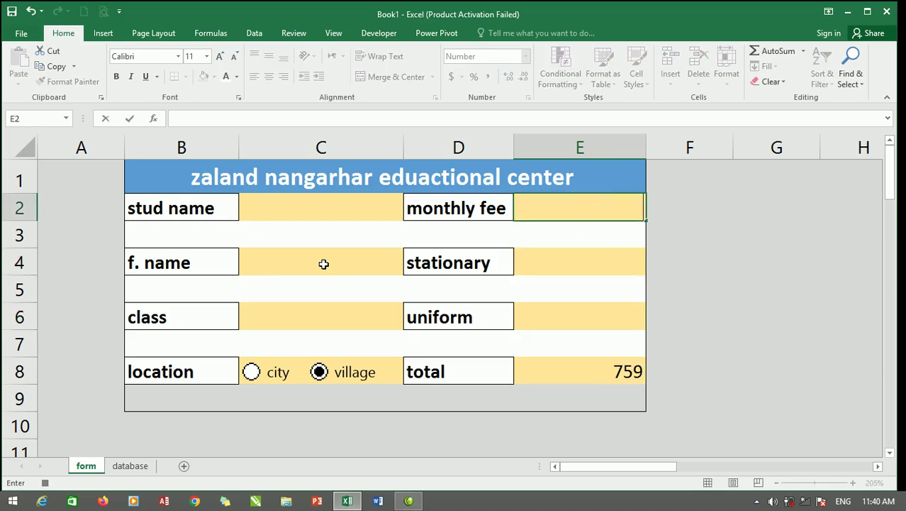
{"action": "left_click", "coordinate": [593, 252]}
{"action": "left_click", "coordinate": [278, 213]}
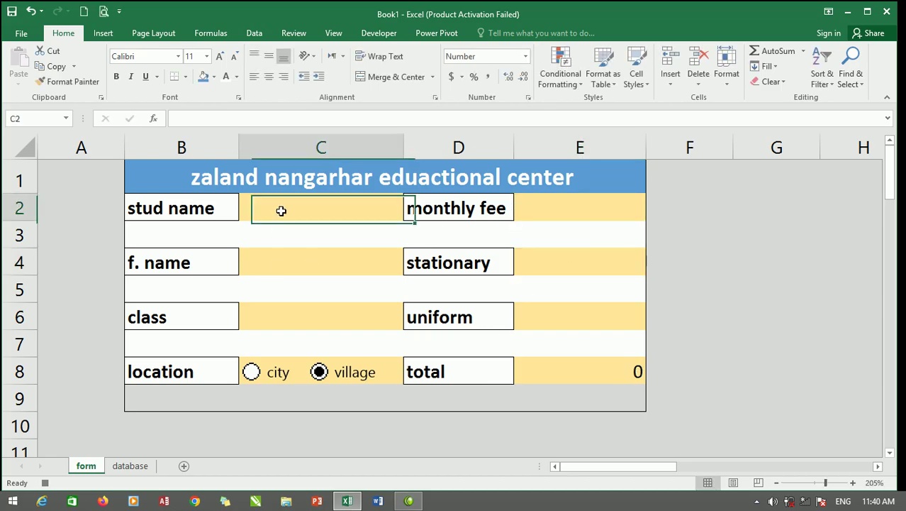
Stop recording the myfirst macro from the Developer tab.
{"action": "left_click", "coordinate": [388, 32]}
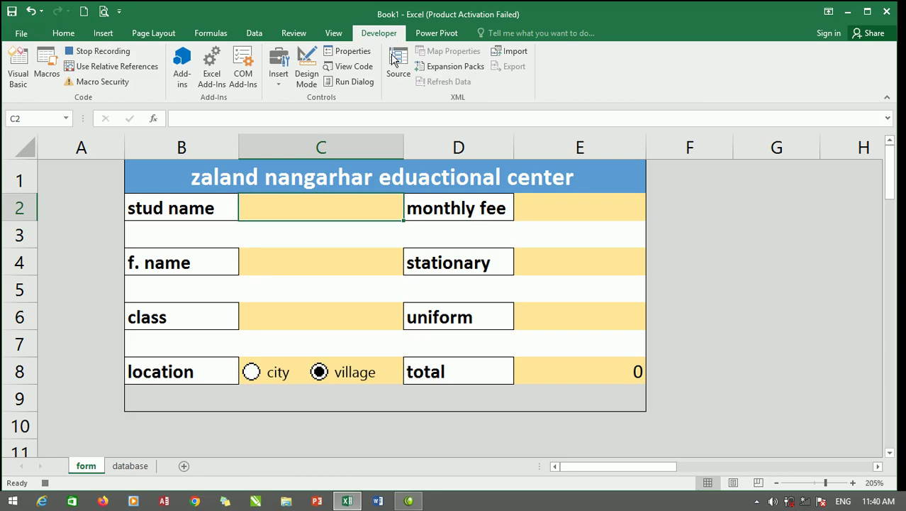
{"action": "left_click", "coordinate": [89, 57]}
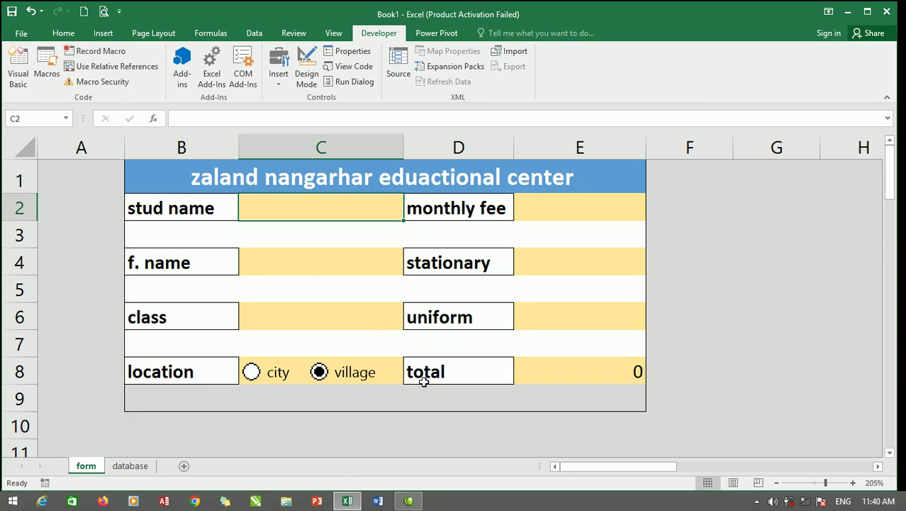
{"action": "scroll", "coordinate": [414, 382], "scroll_direction": "down", "scroll_amount": 1}
{"action": "scroll", "coordinate": [413, 382], "scroll_direction": "down", "scroll_amount": 1}
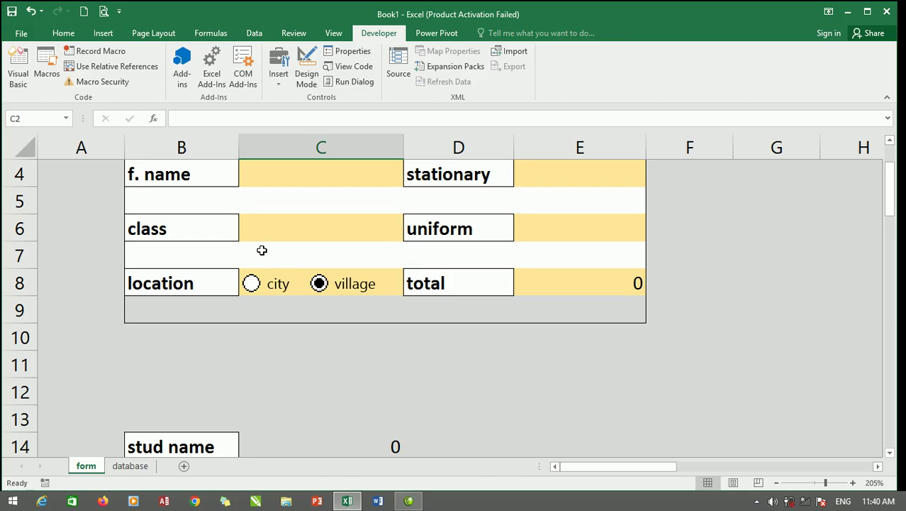
Draw a form button below the location row and assign it the myfirst macro.
{"action": "left_click", "coordinate": [278, 71]}
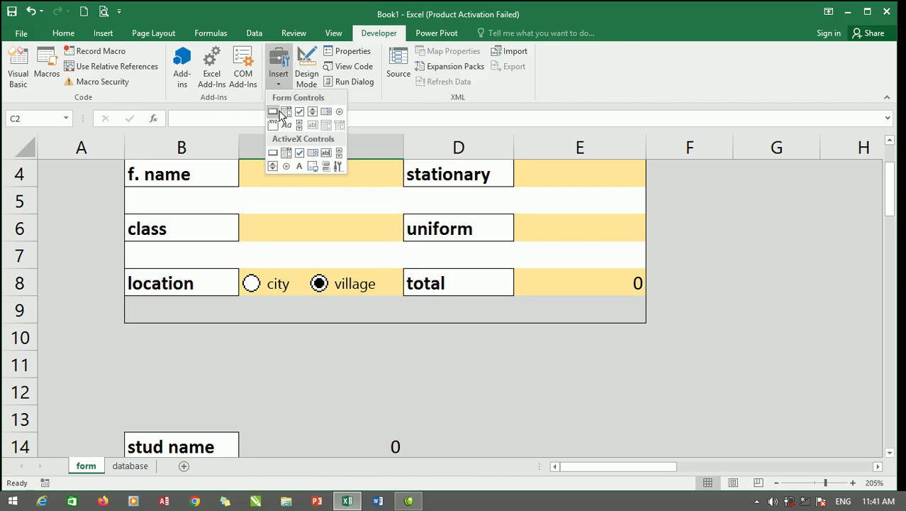
{"action": "left_click", "coordinate": [274, 114]}
{"action": "left_click_drag", "start_coordinate": [267, 306], "coordinate": [368, 328]}
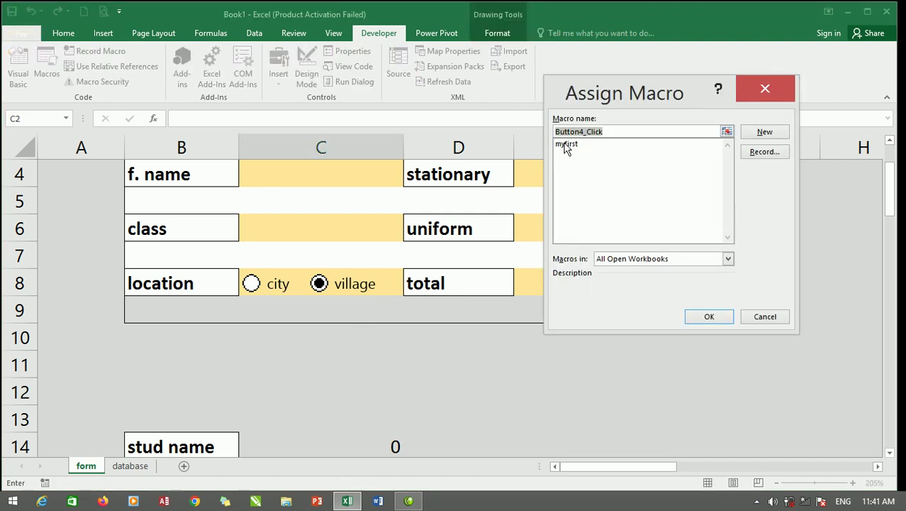
{"action": "left_click", "coordinate": [565, 145]}
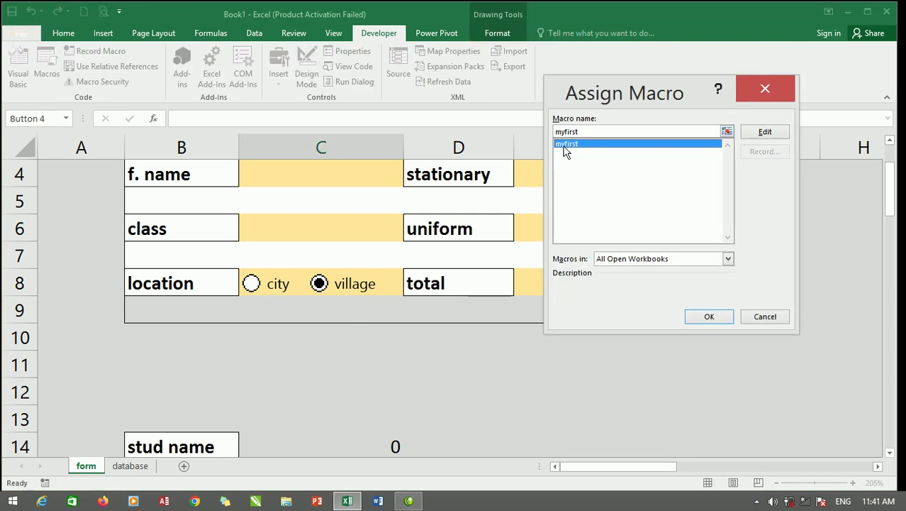
{"action": "left_click", "coordinate": [711, 317]}
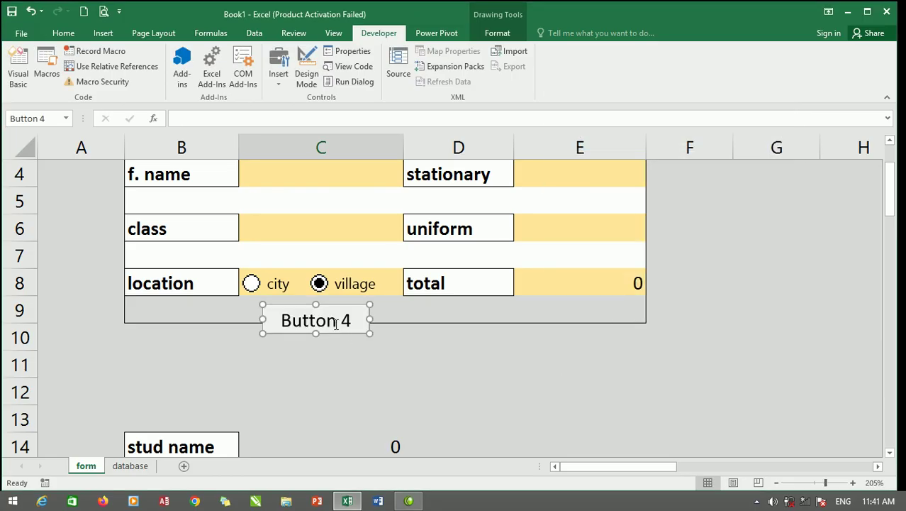
Change the button caption from 'Button 4' to 'submit'.
{"action": "left_click", "coordinate": [316, 320]}
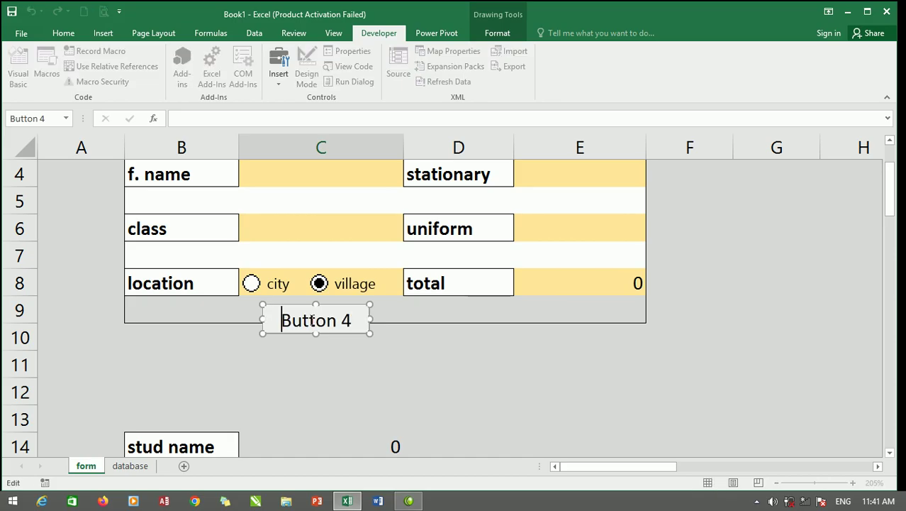
{"action": "left_click_drag", "start_coordinate": [292, 319], "coordinate": [369, 319]}
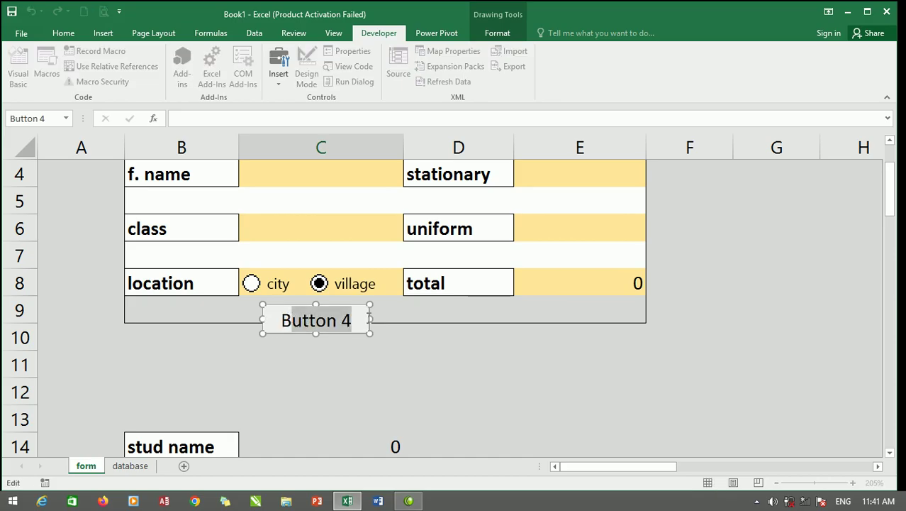
{"action": "left_click_drag", "start_coordinate": [267, 320], "coordinate": [360, 318]}
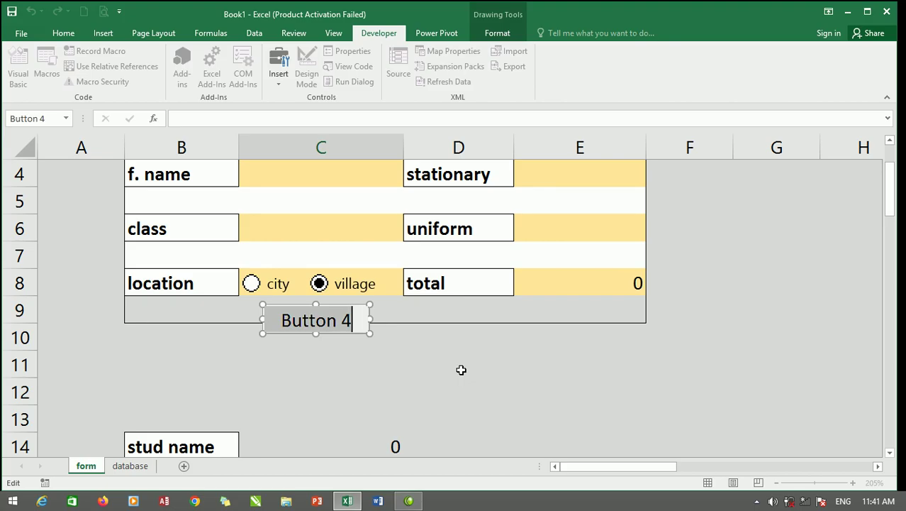
{"action": "type", "text": "suy"}
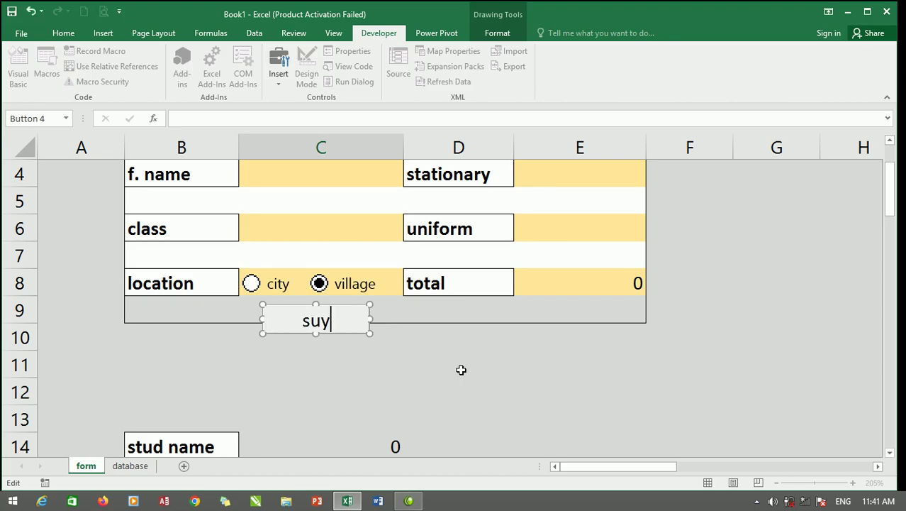
{"action": "key", "text": "BackSpace"}
{"action": "type", "text": "bmit"}
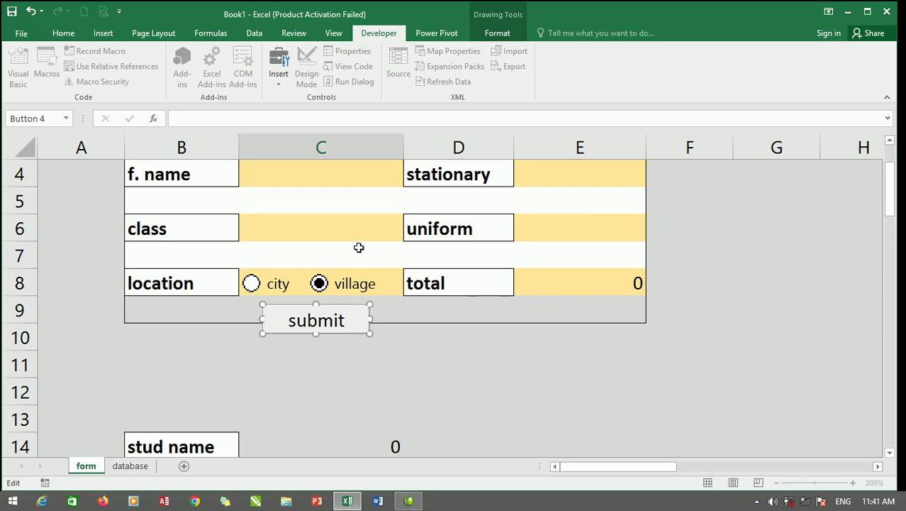
{"action": "left_click", "coordinate": [380, 319]}
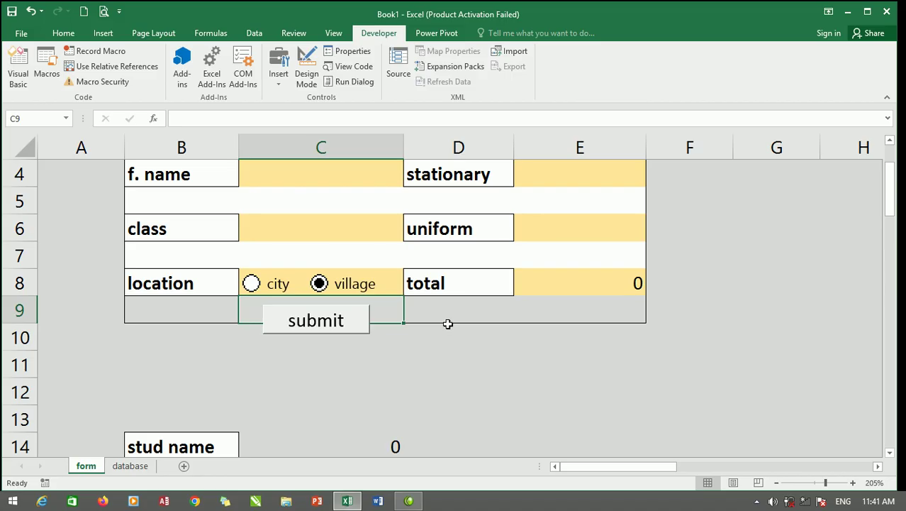
Fill in a sample student name and father's name, class second and location city.
{"action": "scroll", "coordinate": [358, 210], "scroll_direction": "up", "scroll_amount": 1}
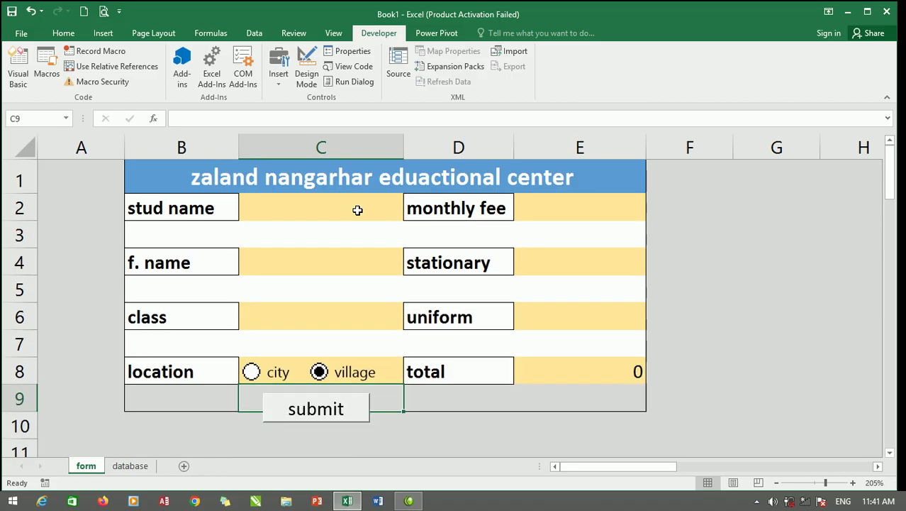
{"action": "left_click", "coordinate": [330, 206]}
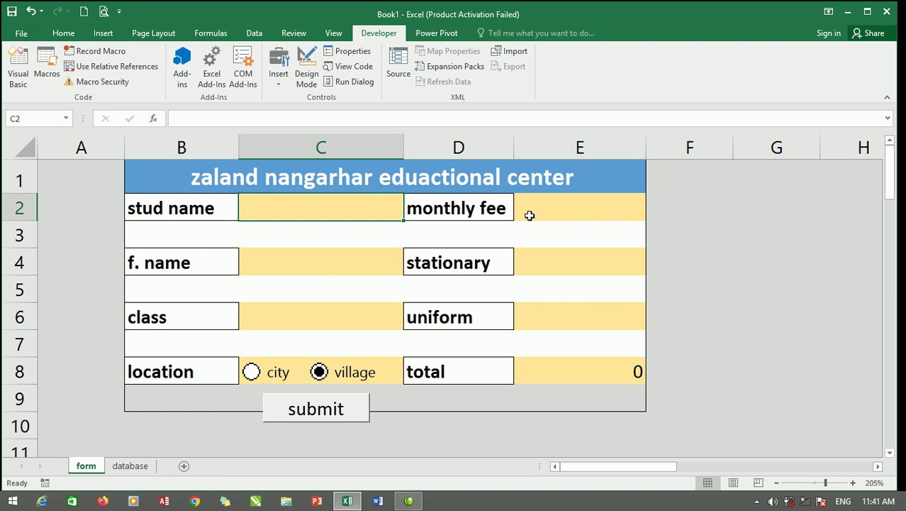
{"action": "type", "text": "naeem"}
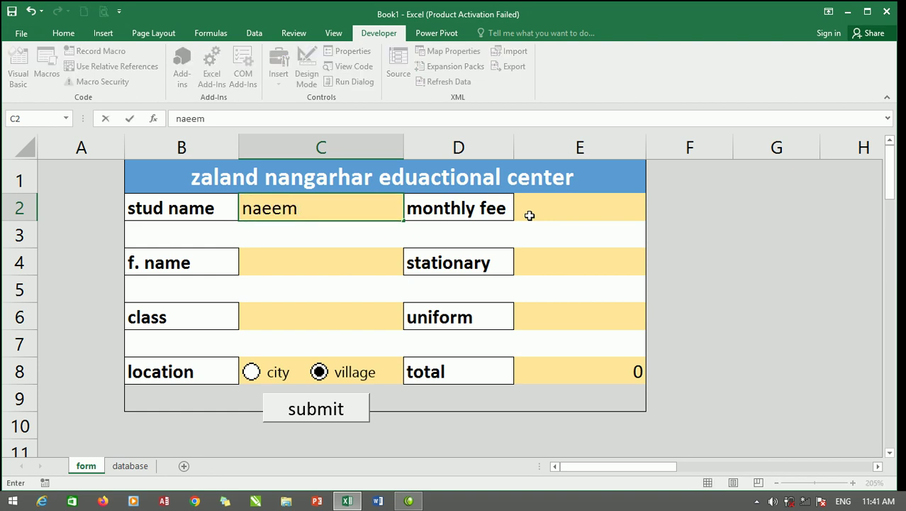
{"action": "left_click", "coordinate": [278, 262]}
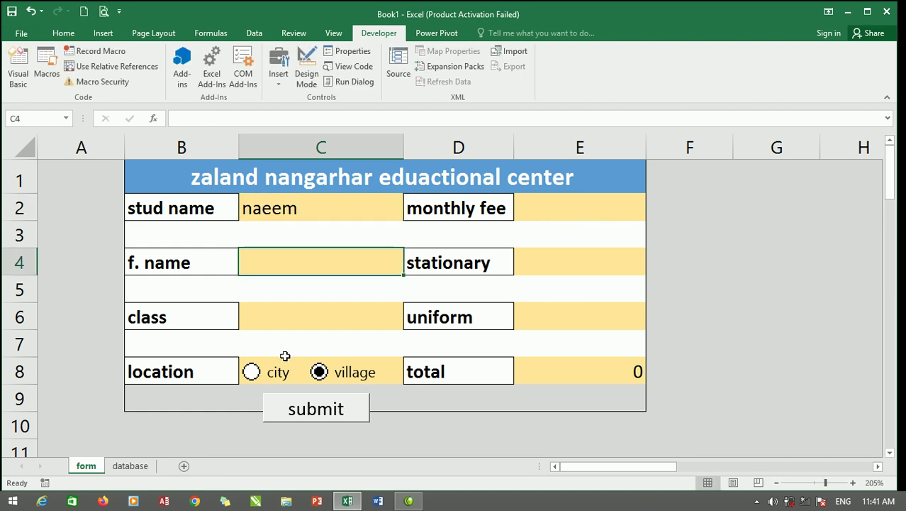
{"action": "type", "text": "jan"}
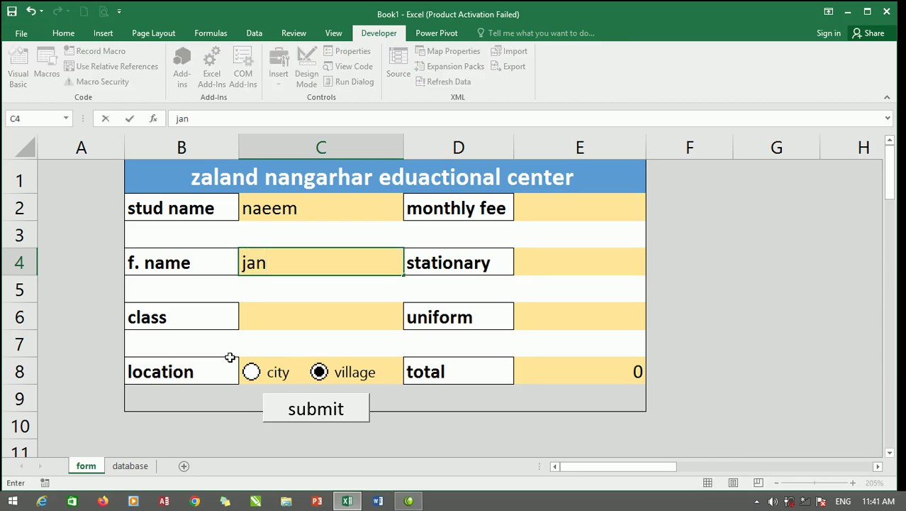
{"action": "left_click", "coordinate": [299, 321]}
{"action": "left_click", "coordinate": [410, 325]}
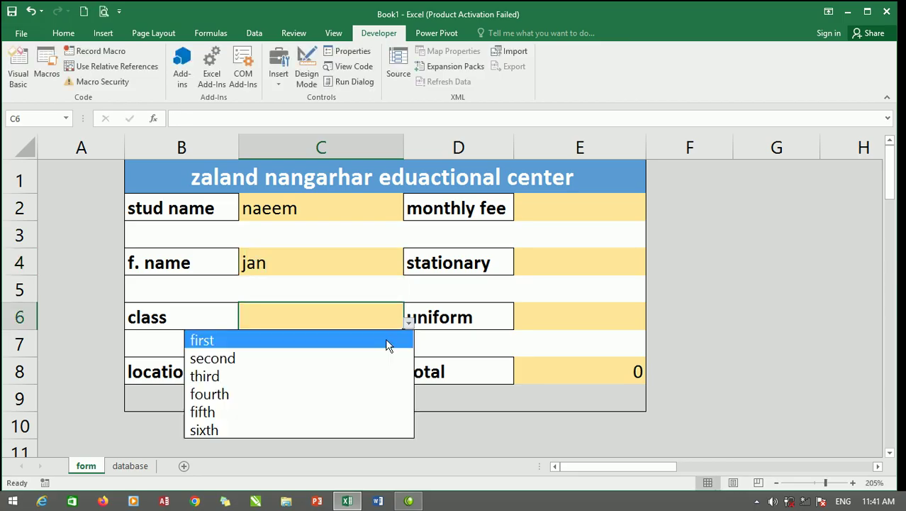
{"action": "left_click", "coordinate": [306, 354]}
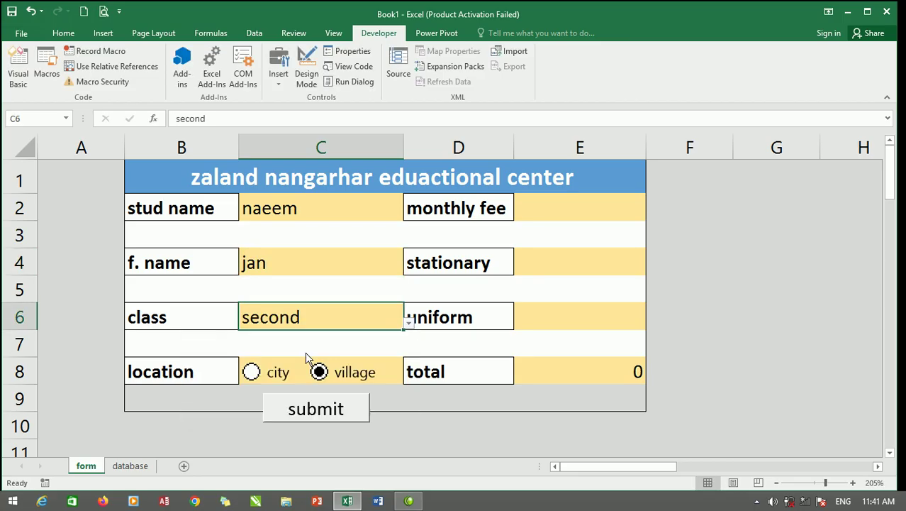
{"action": "left_click", "coordinate": [251, 371]}
Enter fees 7845, 900 and 485, submit, and check the new database row.
{"action": "left_click", "coordinate": [586, 207]}
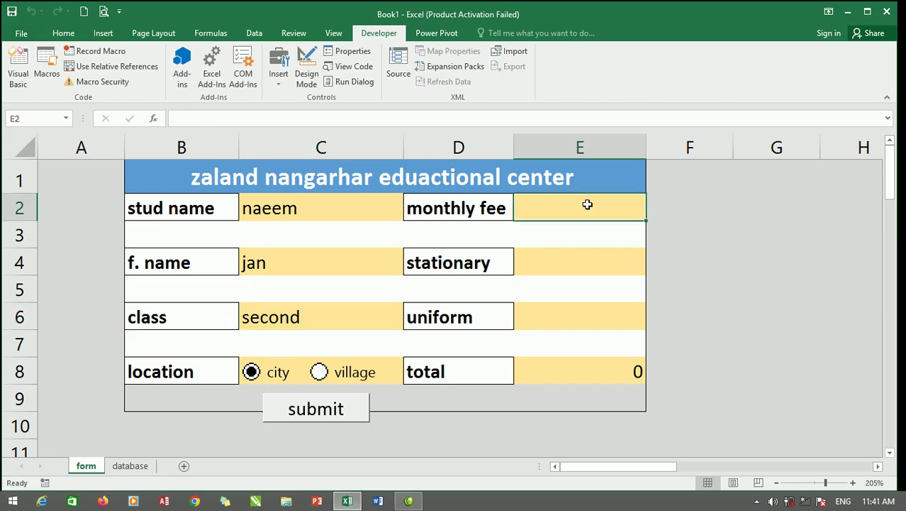
{"action": "type", "text": "7845"}
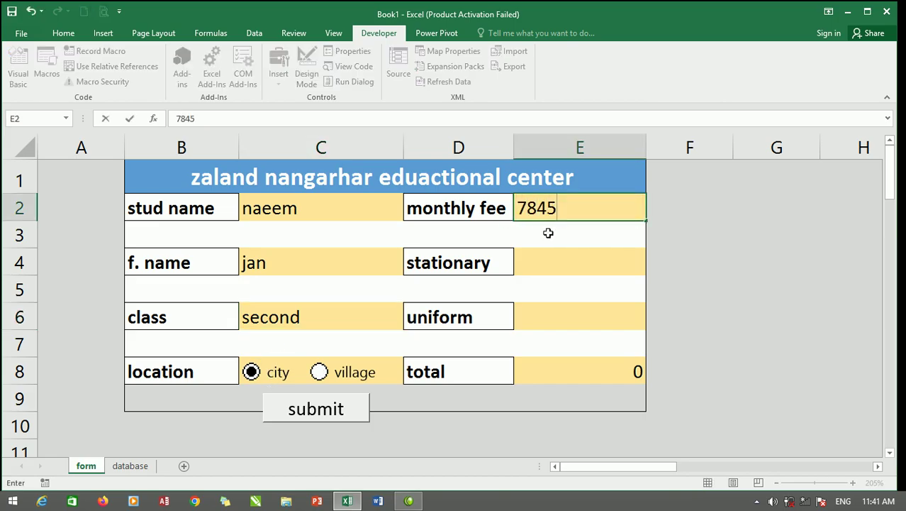
{"action": "left_click", "coordinate": [550, 259]}
{"action": "type", "text": "900"}
{"action": "left_click", "coordinate": [585, 316]}
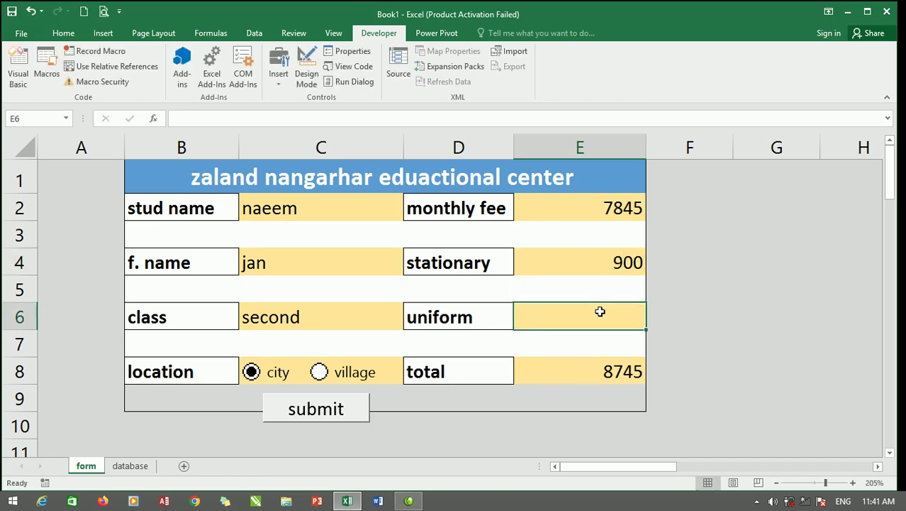
{"action": "type", "text": "485"}
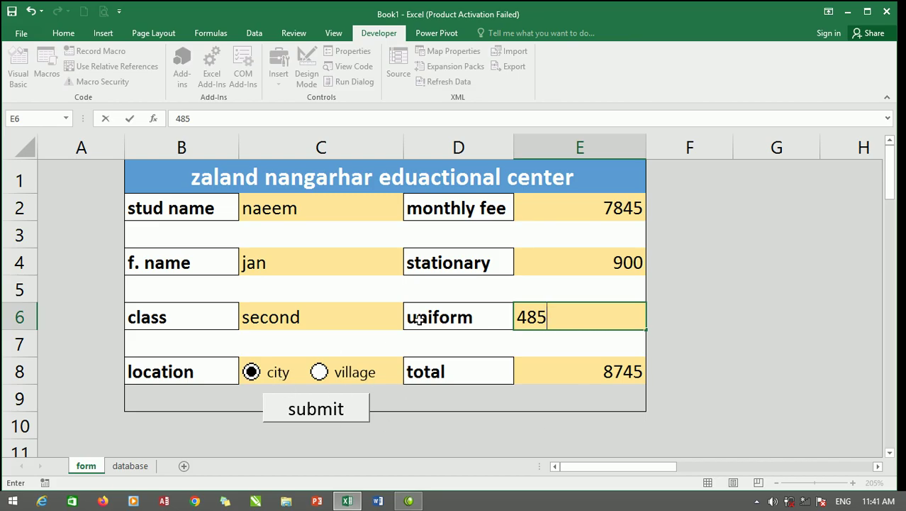
{"action": "left_click", "coordinate": [313, 417]}
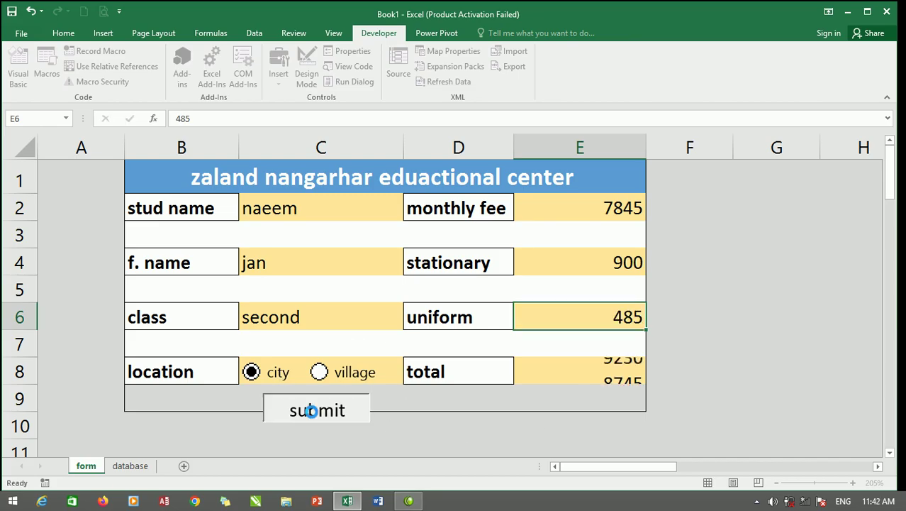
{"action": "left_click", "coordinate": [132, 468]}
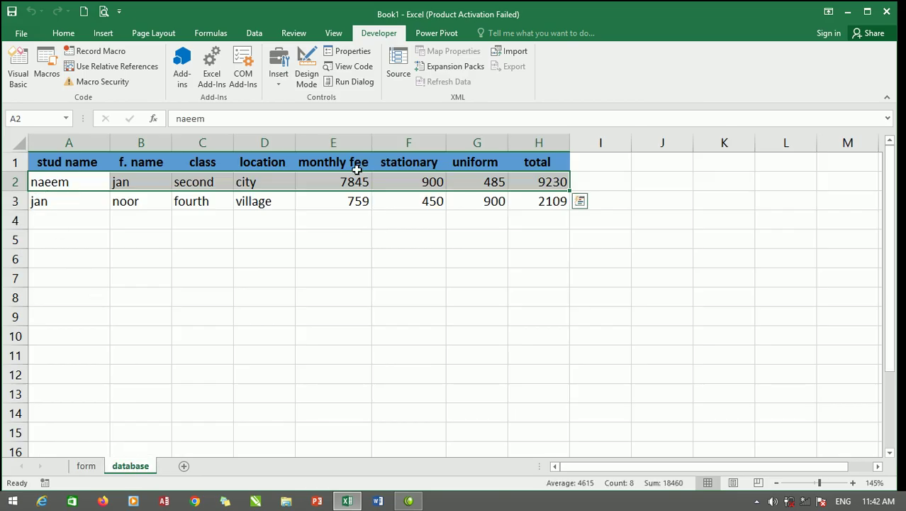
{"action": "left_click", "coordinate": [86, 467]}
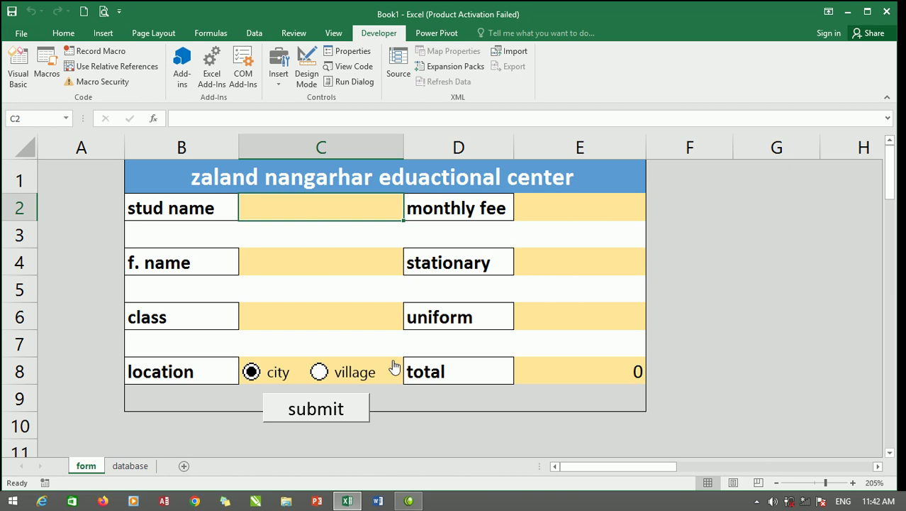
Enter another student's name and father's name, class sixth and location village.
{"action": "type", "text": "n"}
{"action": "key", "text": "BackSpace"}
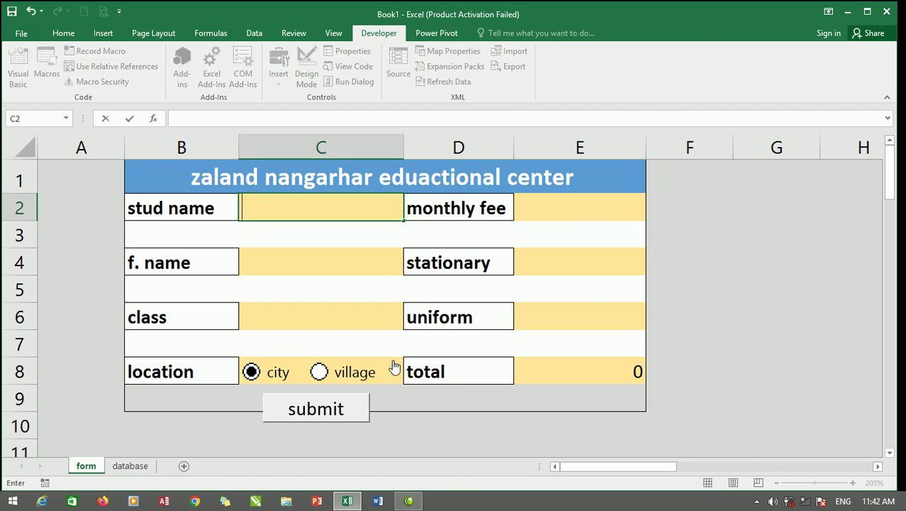
{"action": "type", "text": "jalala"}
{"action": "key", "text": "BackSpace"}
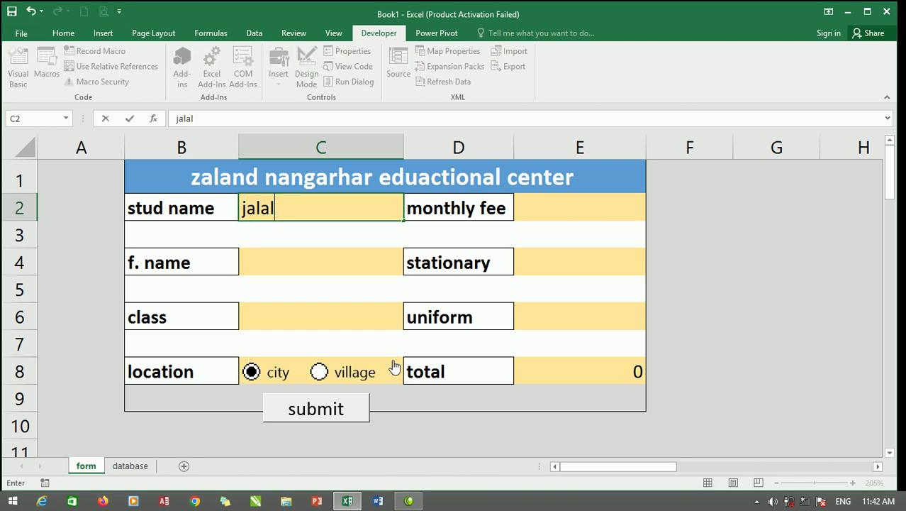
{"action": "left_click", "coordinate": [360, 262]}
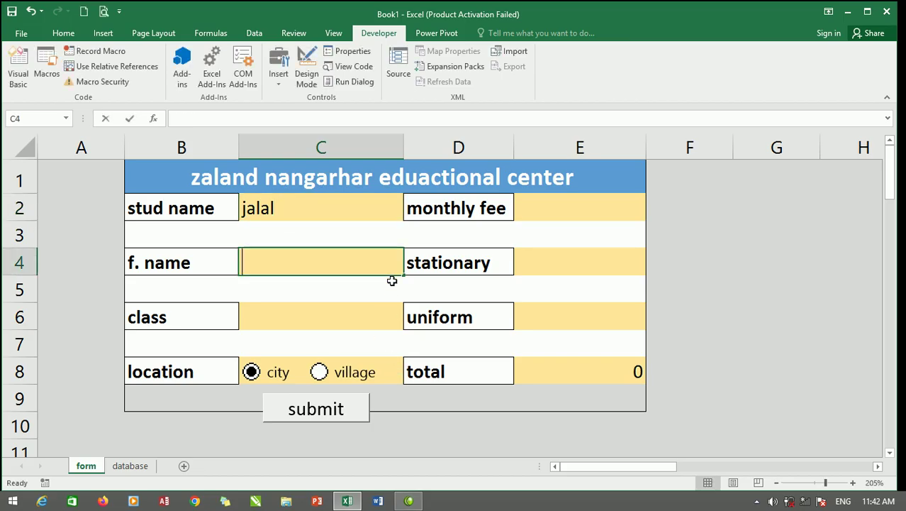
{"action": "type", "text": "ahmad"}
{"action": "left_click", "coordinate": [391, 314]}
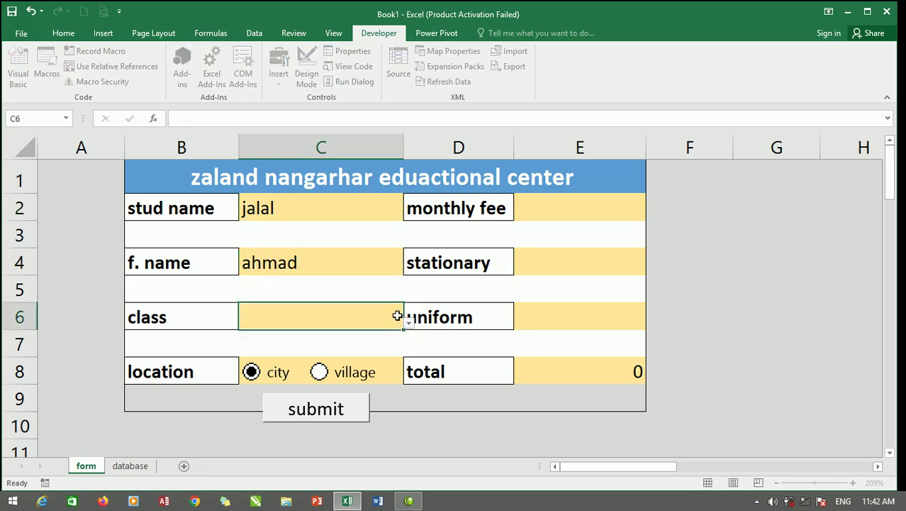
{"action": "left_click", "coordinate": [410, 325]}
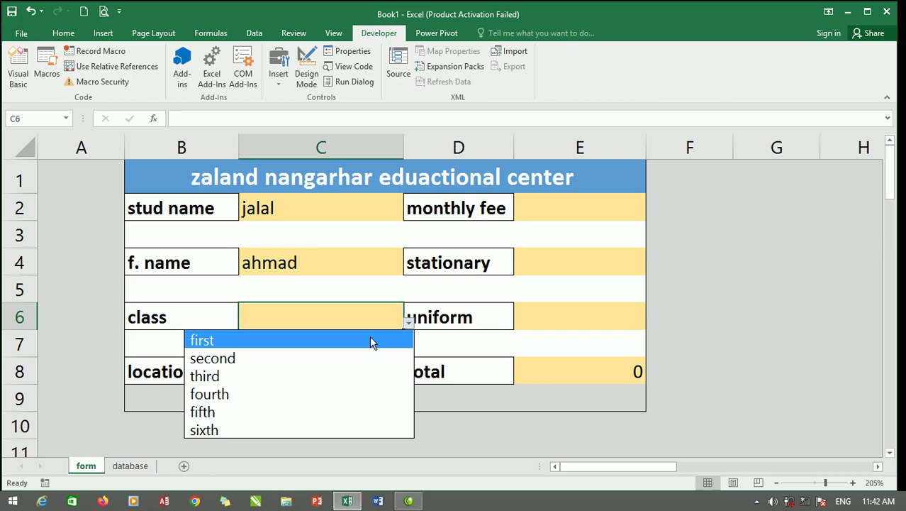
{"action": "left_click", "coordinate": [251, 395]}
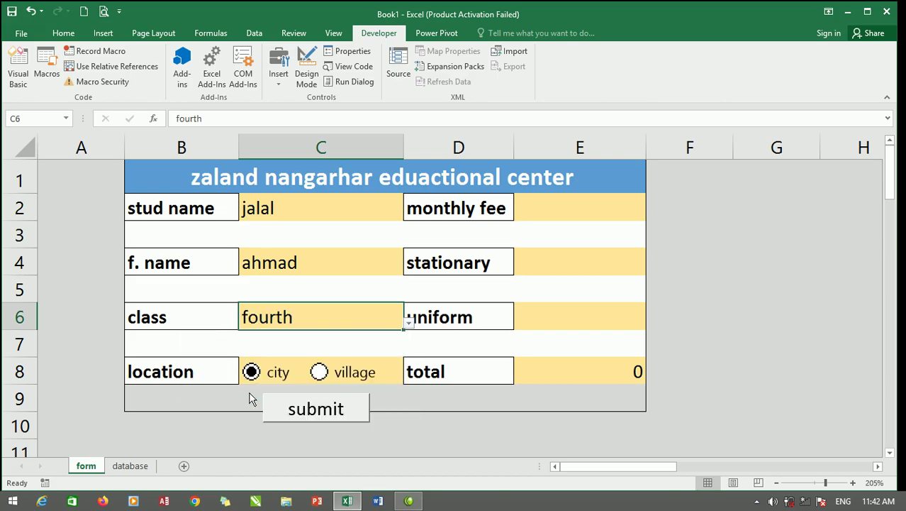
{"action": "left_click", "coordinate": [409, 327]}
{"action": "left_click", "coordinate": [305, 428]}
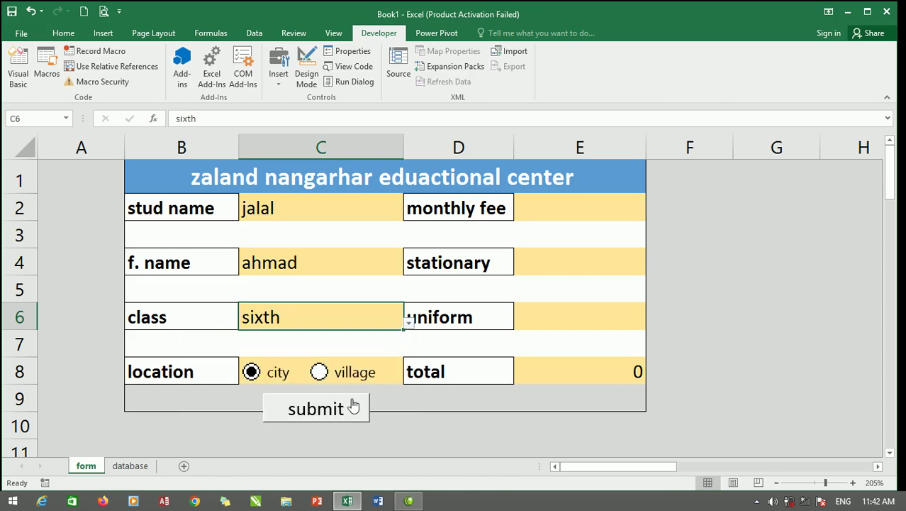
{"action": "left_click", "coordinate": [323, 381]}
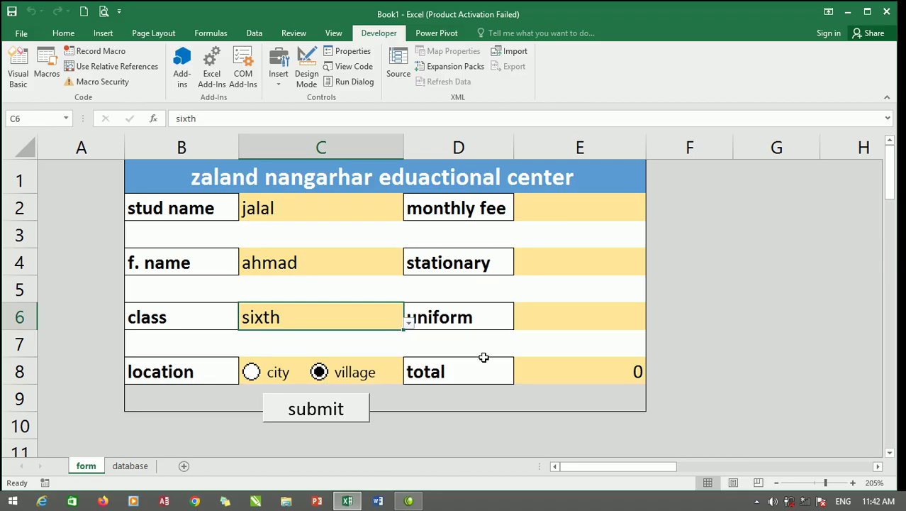
Enter monthly 900, stationary 458 and uniform 784 fees, updating the total to 2142.
{"action": "left_click", "coordinate": [593, 211]}
{"action": "type", "text": "900"}
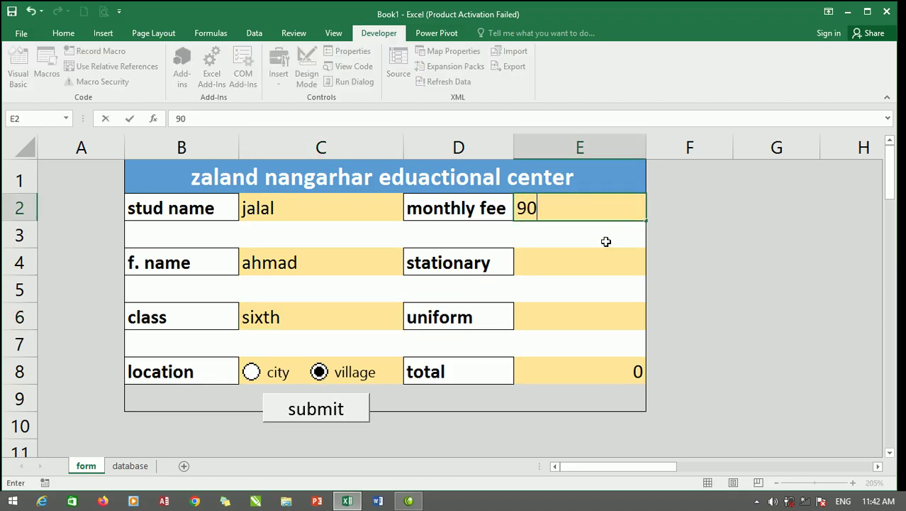
{"action": "left_click", "coordinate": [588, 269]}
{"action": "type", "text": "458"}
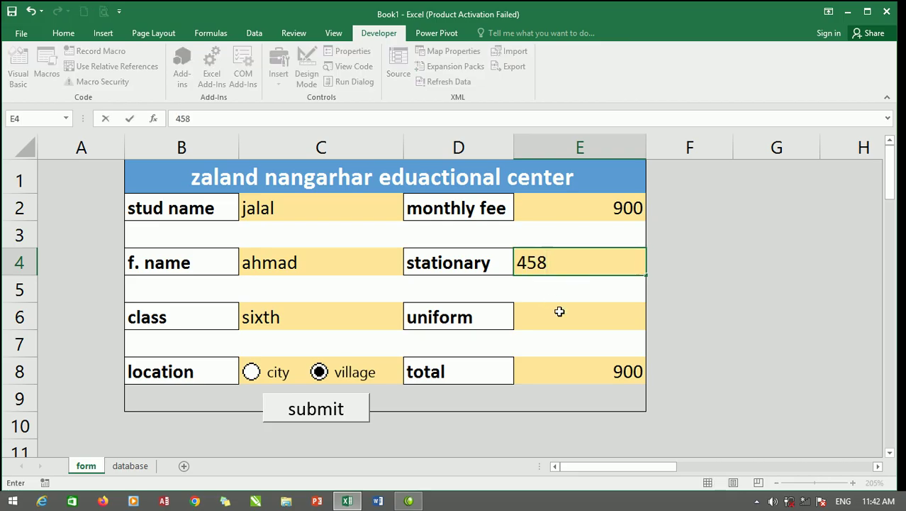
{"action": "left_click", "coordinate": [560, 312]}
{"action": "type", "text": "784"}
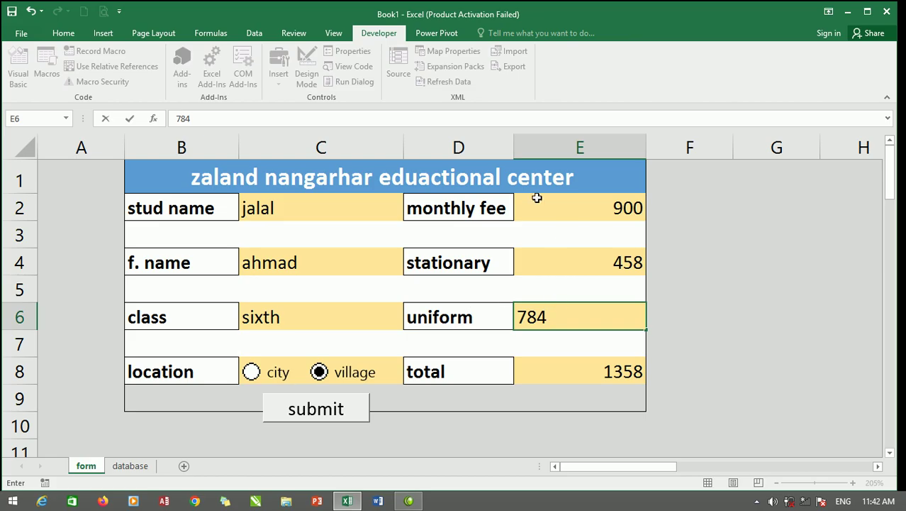
{"action": "left_click", "coordinate": [352, 285]}
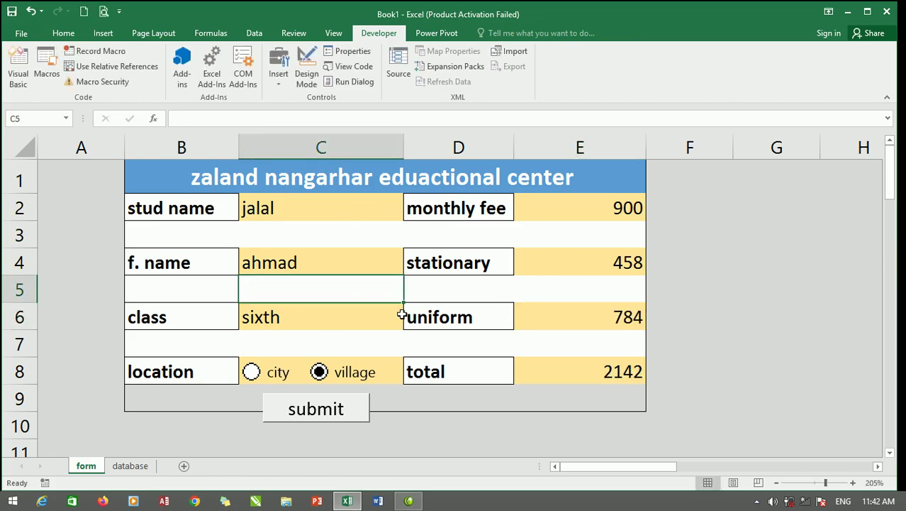
Submit the entry and review the three records on the database sheet.
{"action": "left_click", "coordinate": [317, 410]}
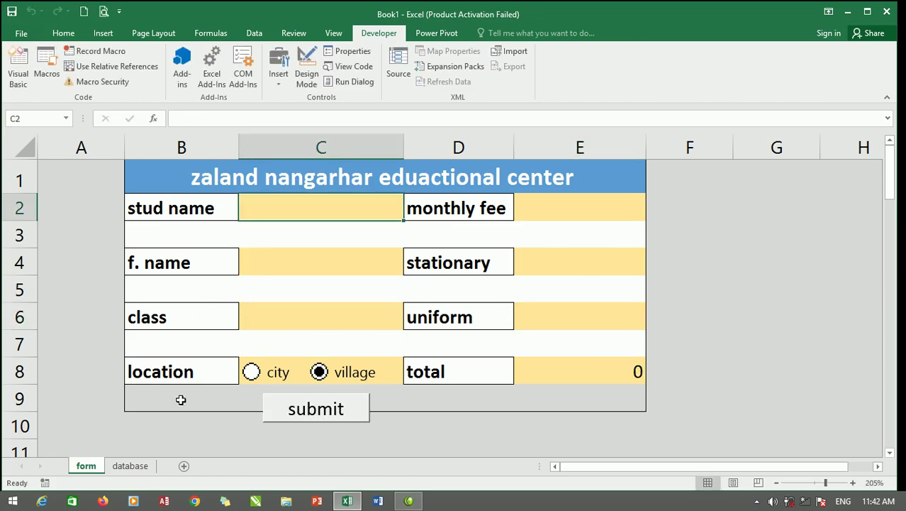
{"action": "left_click", "coordinate": [134, 469]}
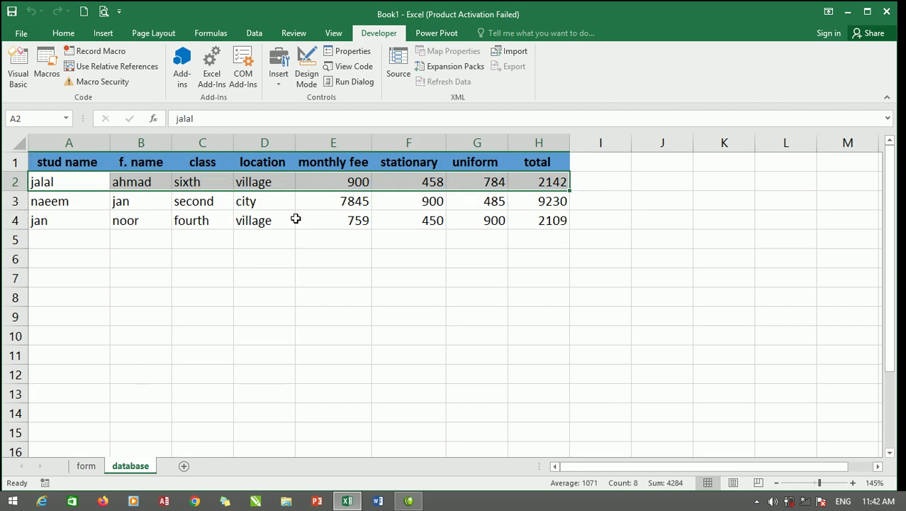
{"action": "left_click_drag", "start_coordinate": [71, 180], "coordinate": [537, 224]}
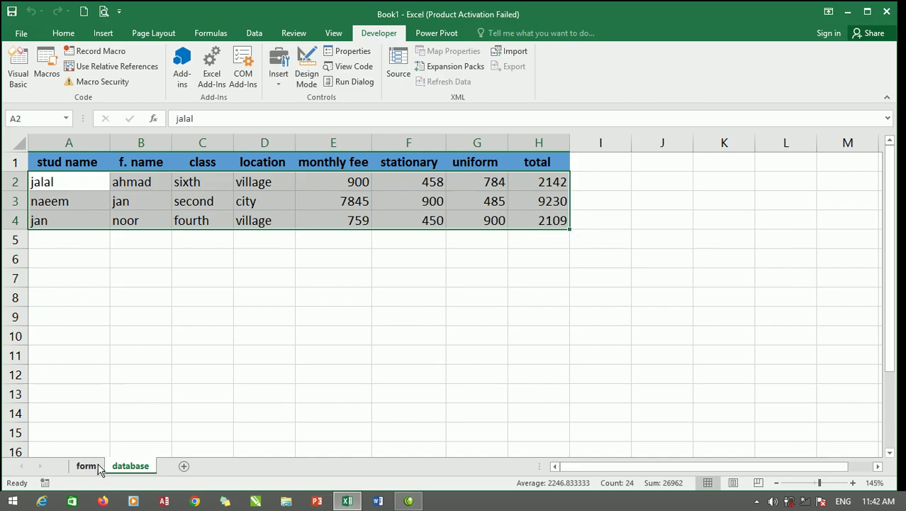
{"action": "left_click", "coordinate": [87, 466]}
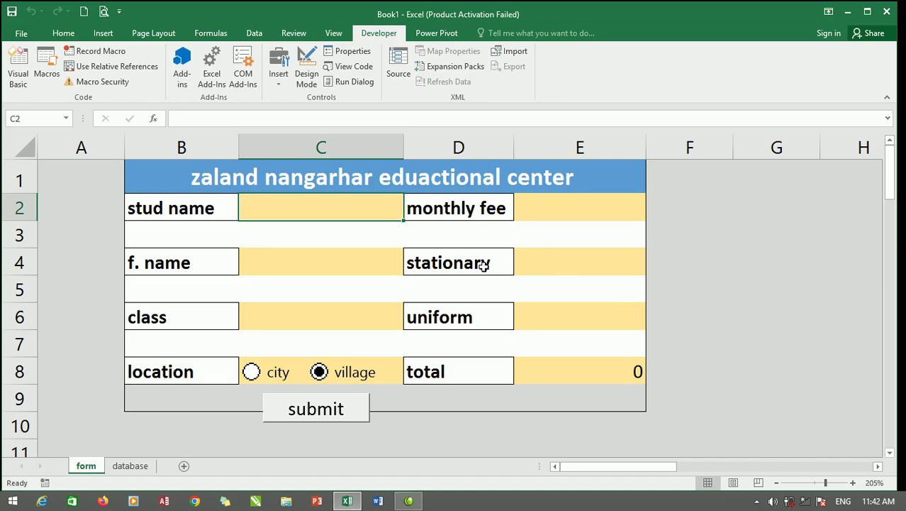
Save the workbook to the Desktop as 'my database' in macro-free .xlsx format.
{"action": "left_click", "coordinate": [21, 34]}
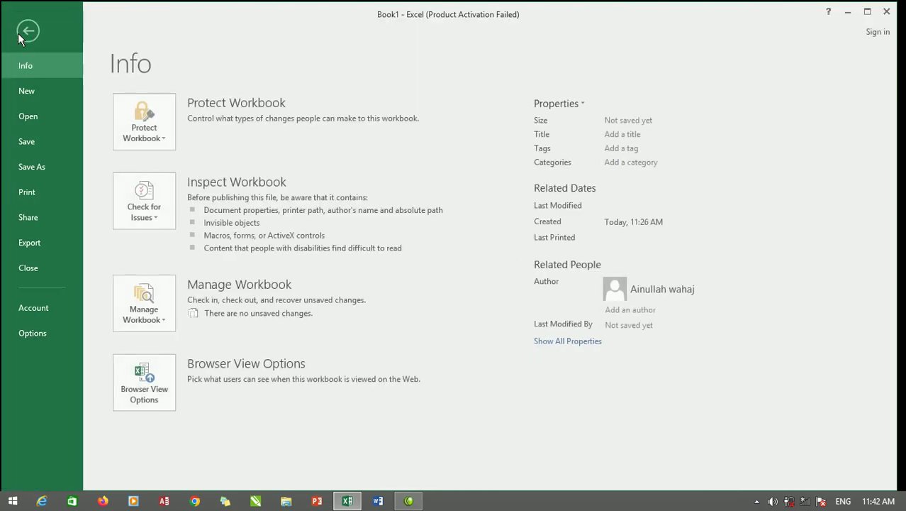
{"action": "left_click", "coordinate": [29, 144]}
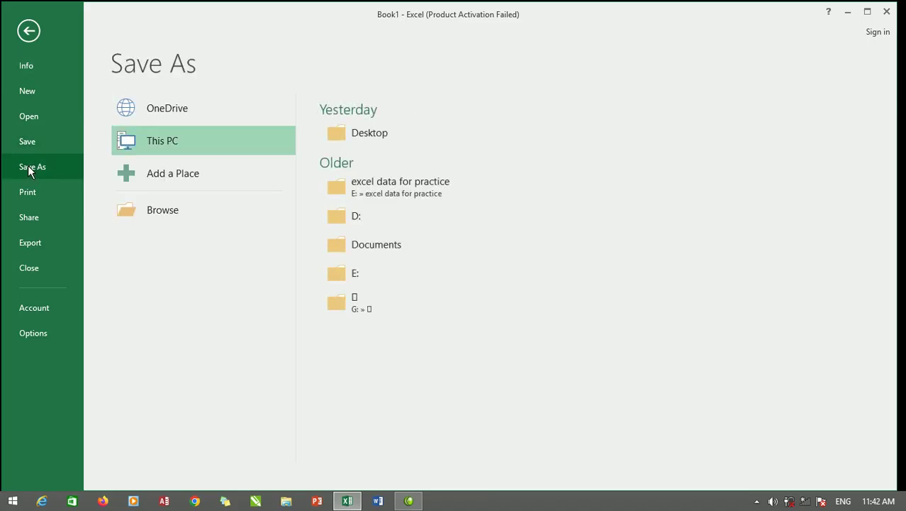
{"action": "left_click", "coordinate": [33, 165]}
{"action": "left_click", "coordinate": [378, 131]}
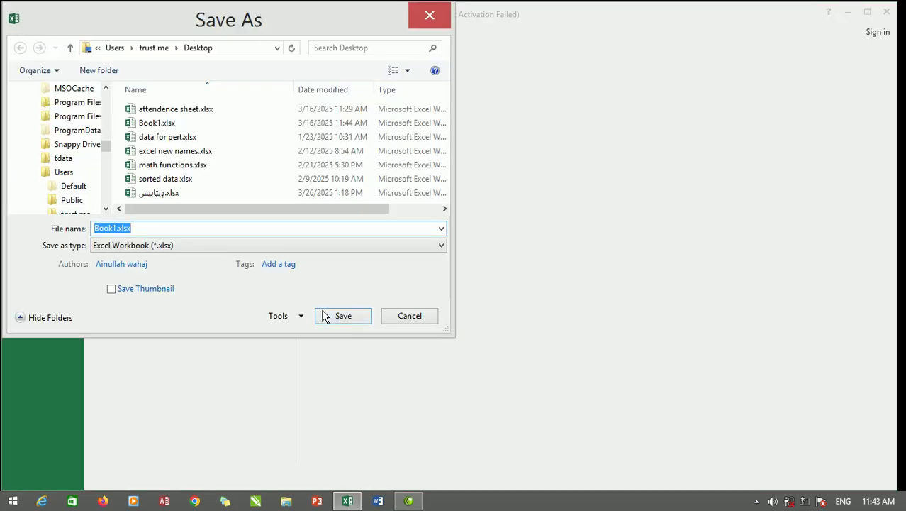
{"action": "type", "text": "my "}
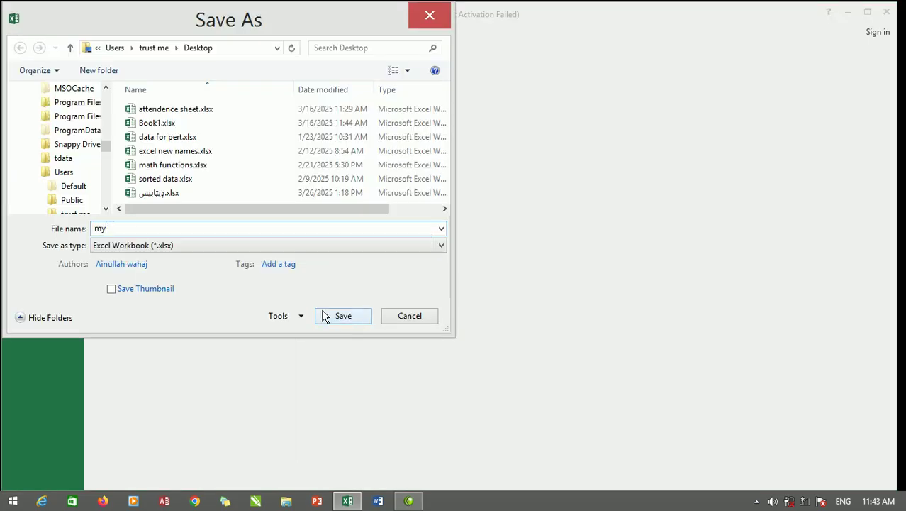
{"action": "type", "text": "database"}
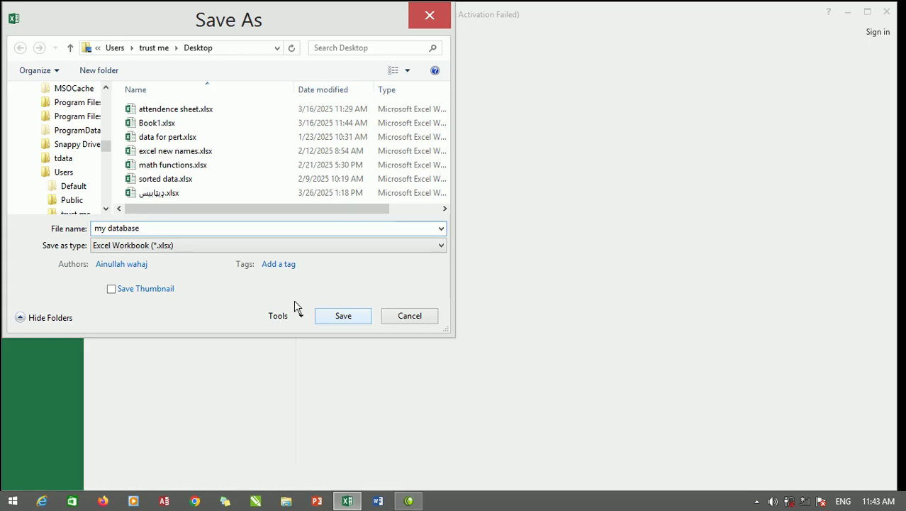
{"action": "left_click", "coordinate": [350, 321]}
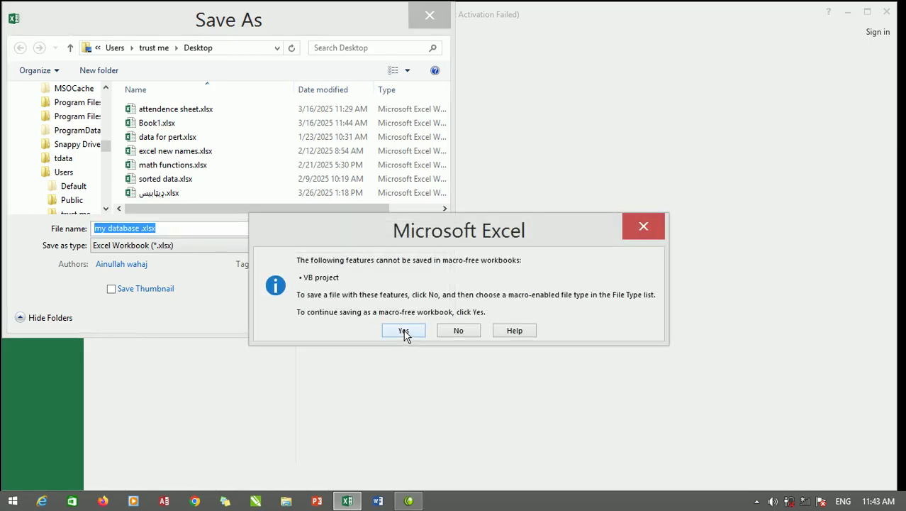
{"action": "left_click", "coordinate": [403, 332]}
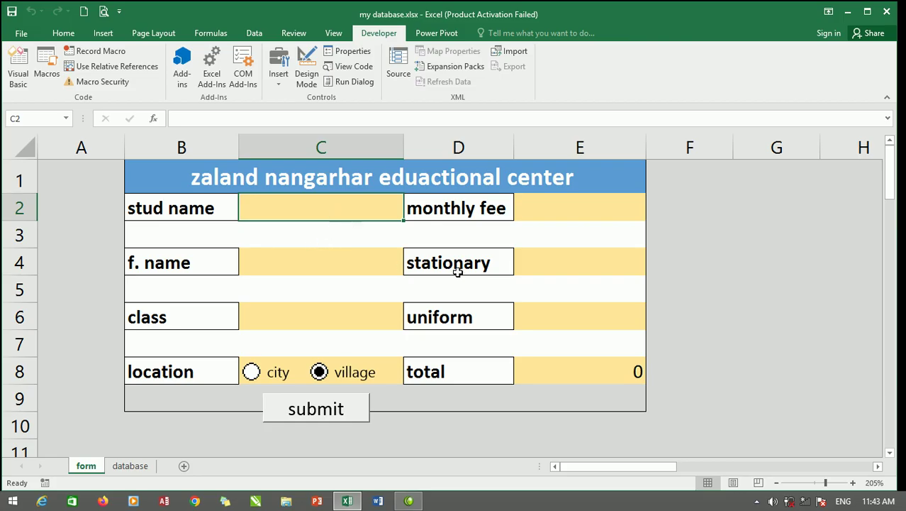
Inspect the form's input cells and total formula, and select the village option.
{"action": "left_click", "coordinate": [539, 212]}
{"action": "left_click", "coordinate": [353, 207]}
{"action": "left_click", "coordinate": [558, 209]}
{"action": "left_click", "coordinate": [353, 210]}
{"action": "left_click", "coordinate": [332, 264]}
{"action": "left_click", "coordinate": [334, 323]}
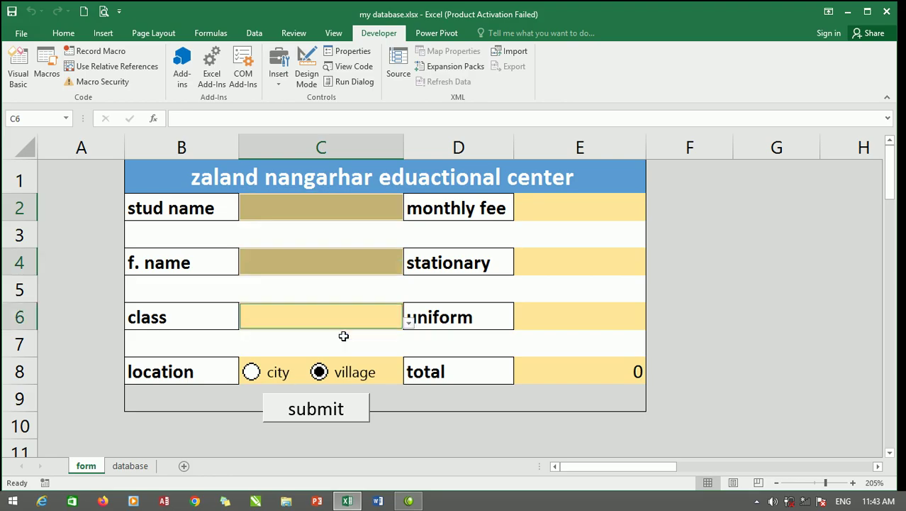
{"action": "left_click", "coordinate": [554, 369]}
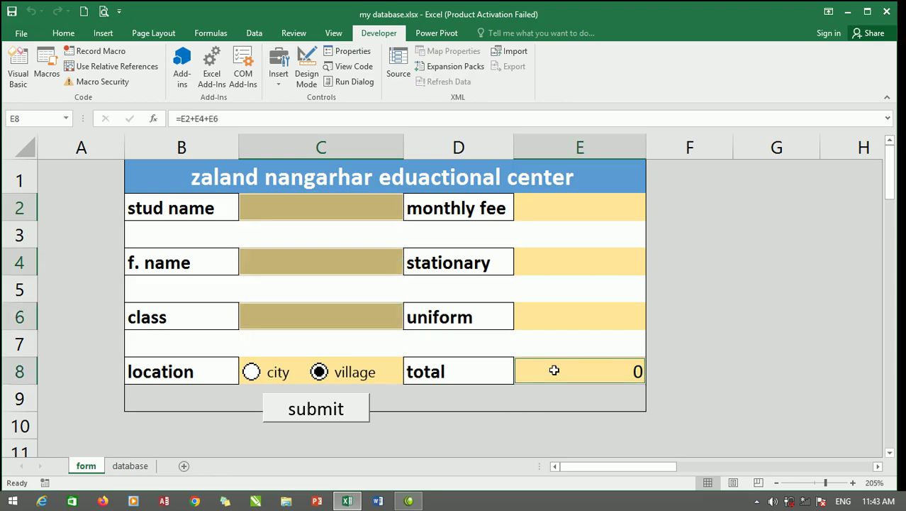
{"action": "left_click", "coordinate": [374, 361], "text": "ctrl"}
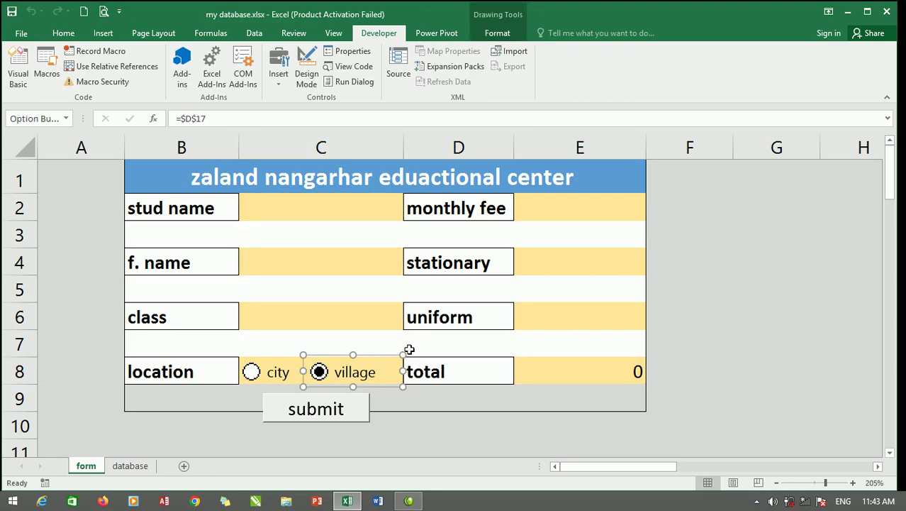
Multi-select the input cells E2, E4, E6, C6, C4 and C2 together.
{"action": "left_click", "coordinate": [563, 317]}
{"action": "left_click", "coordinate": [592, 251]}
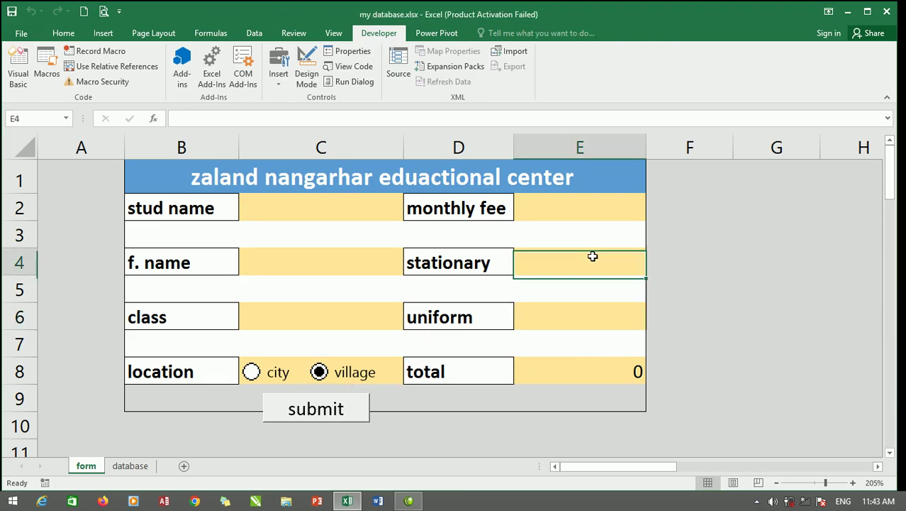
{"action": "left_click", "coordinate": [591, 208]}
{"action": "left_click", "coordinate": [585, 254], "text": "ctrl"}
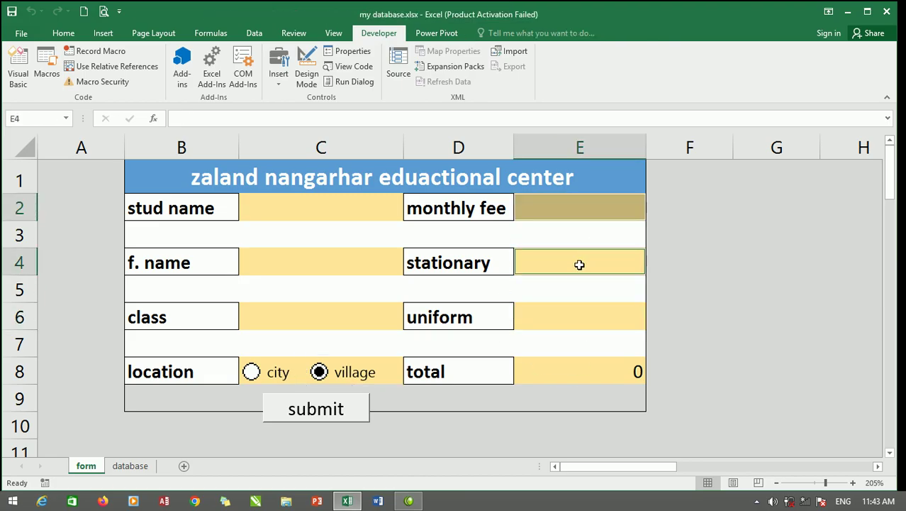
{"action": "left_click", "coordinate": [582, 312], "text": "ctrl"}
{"action": "left_click", "coordinate": [362, 313], "text": "ctrl"}
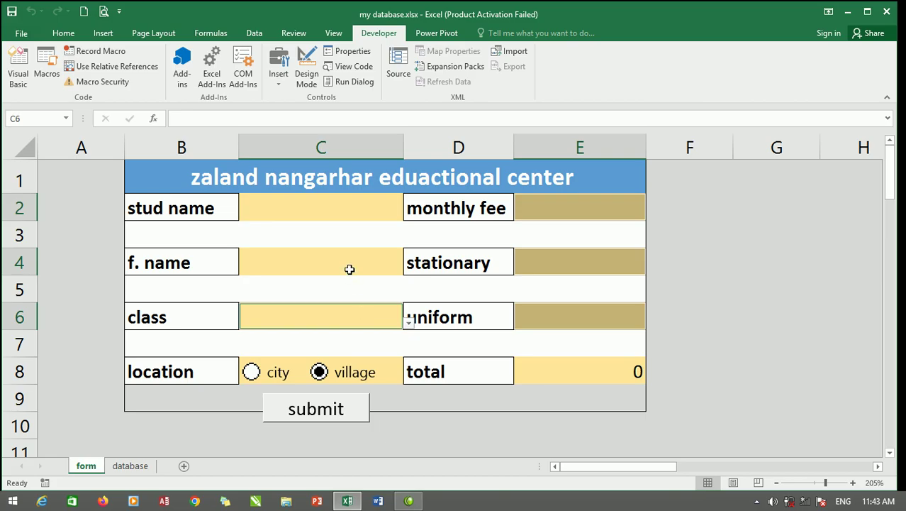
{"action": "left_click", "coordinate": [345, 250], "text": "ctrl"}
{"action": "left_click", "coordinate": [337, 200], "text": "ctrl"}
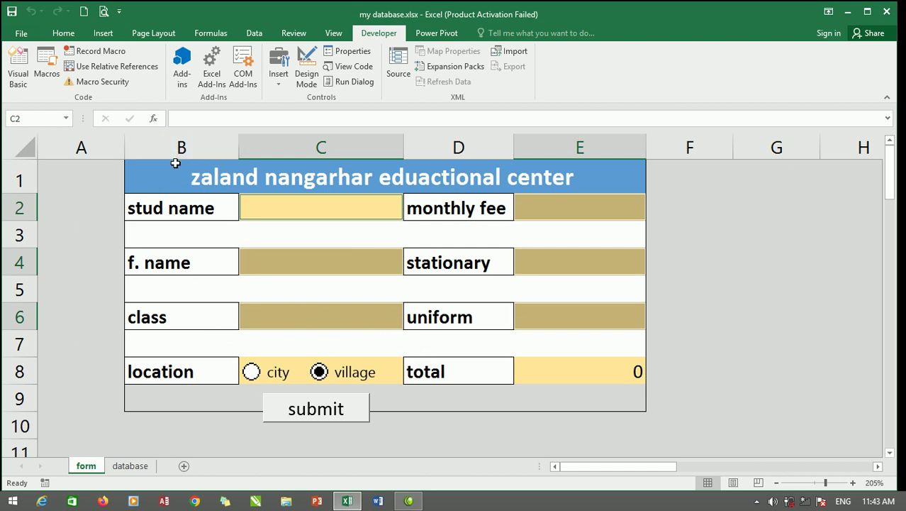
Unlock the six selected input cells via Format > Lock Cell.
{"action": "left_click", "coordinate": [64, 36]}
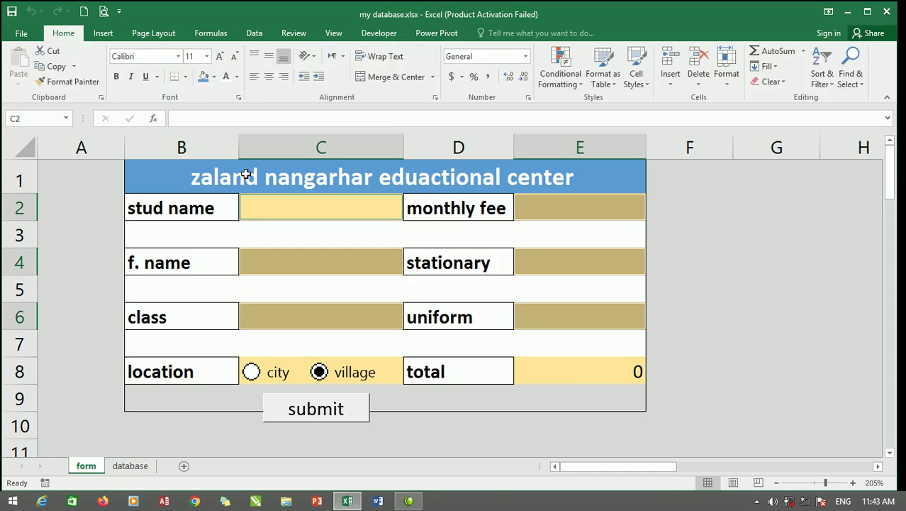
{"action": "left_click", "coordinate": [727, 83]}
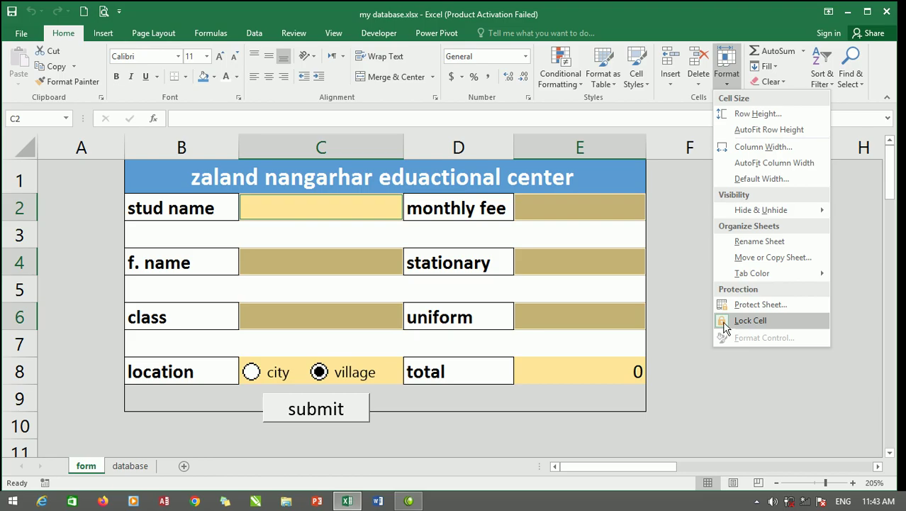
{"action": "left_click", "coordinate": [727, 325]}
Protect the form sheet with a confirmed password.
{"action": "left_click", "coordinate": [727, 78]}
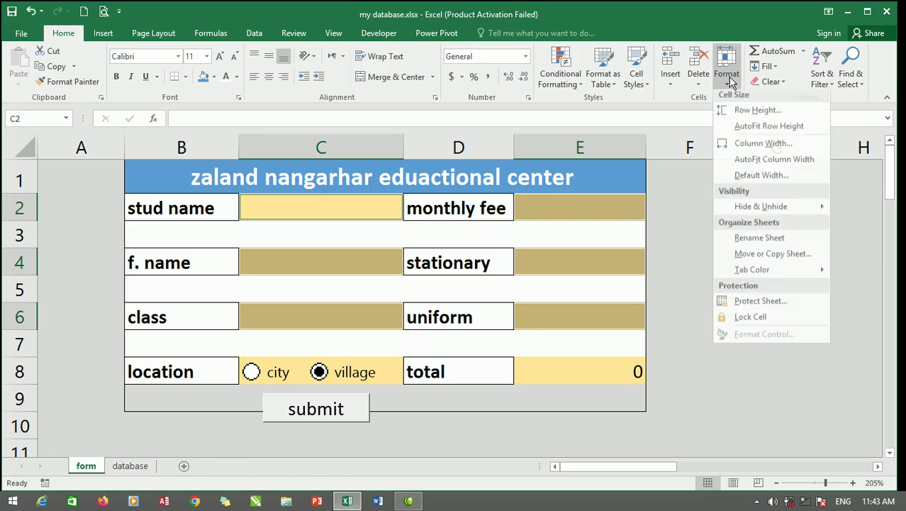
{"action": "left_click", "coordinate": [745, 304]}
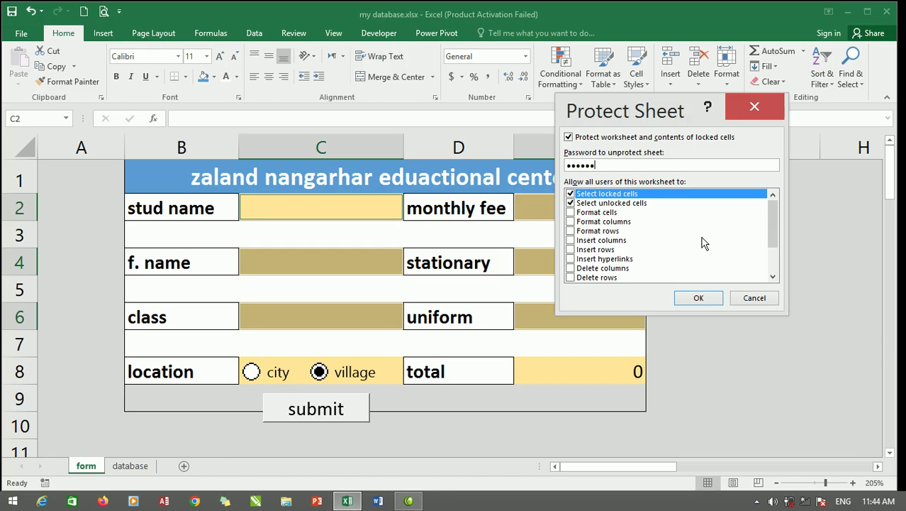
{"action": "left_click", "coordinate": [699, 298]}
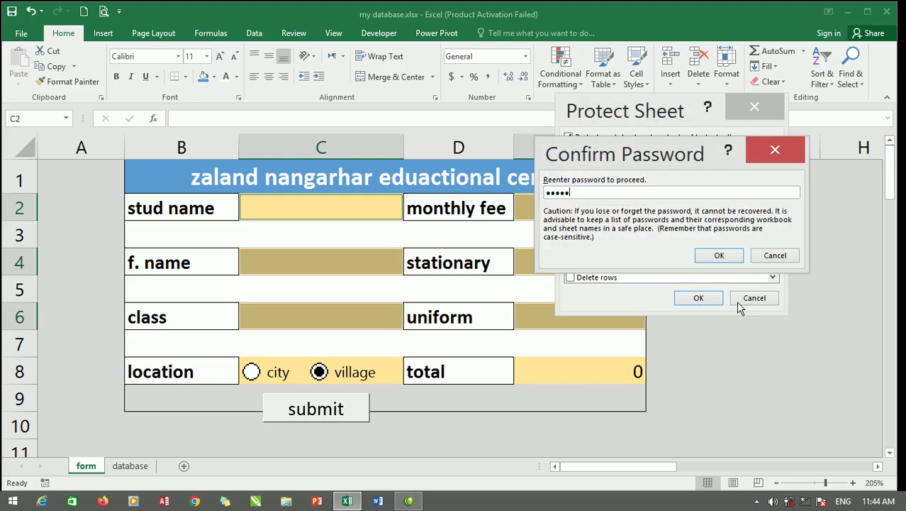
{"action": "left_click", "coordinate": [719, 255]}
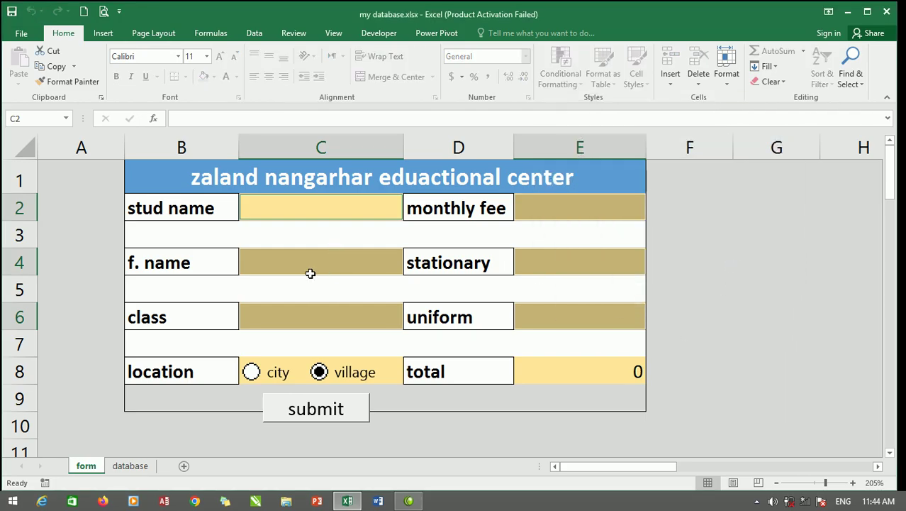
Enter the student's name in C2 and the father's name in C4.
{"action": "left_click", "coordinate": [159, 213]}
{"action": "double_click", "coordinate": [159, 213]}
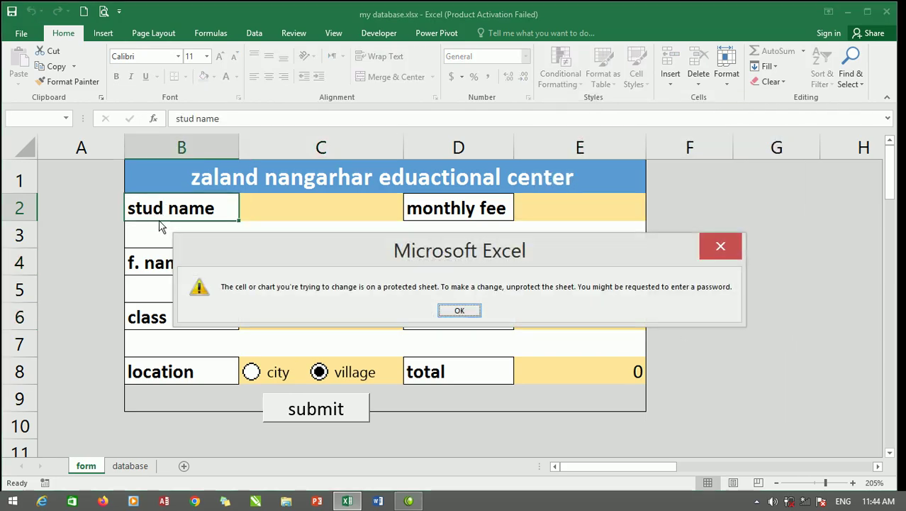
{"action": "left_click", "coordinate": [459, 310]}
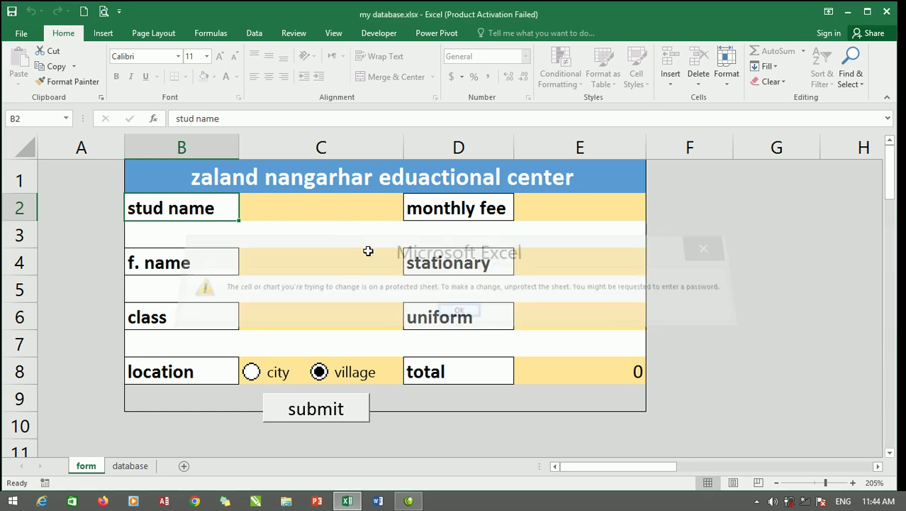
{"action": "left_click", "coordinate": [327, 205]}
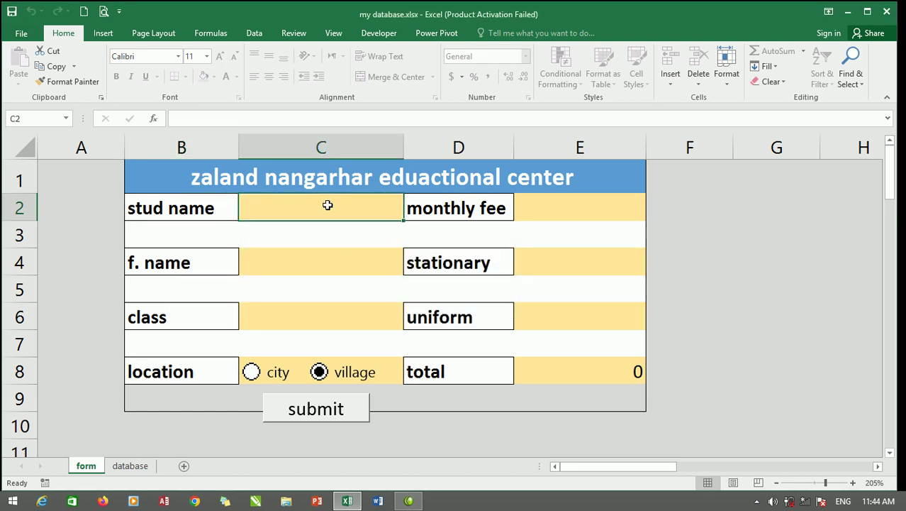
{"action": "type", "text": "wasim"}
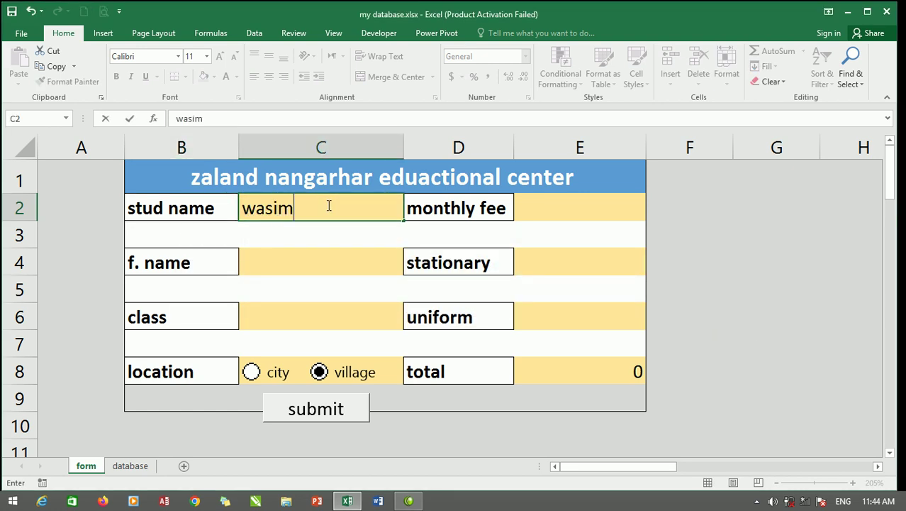
{"action": "left_click", "coordinate": [329, 267]}
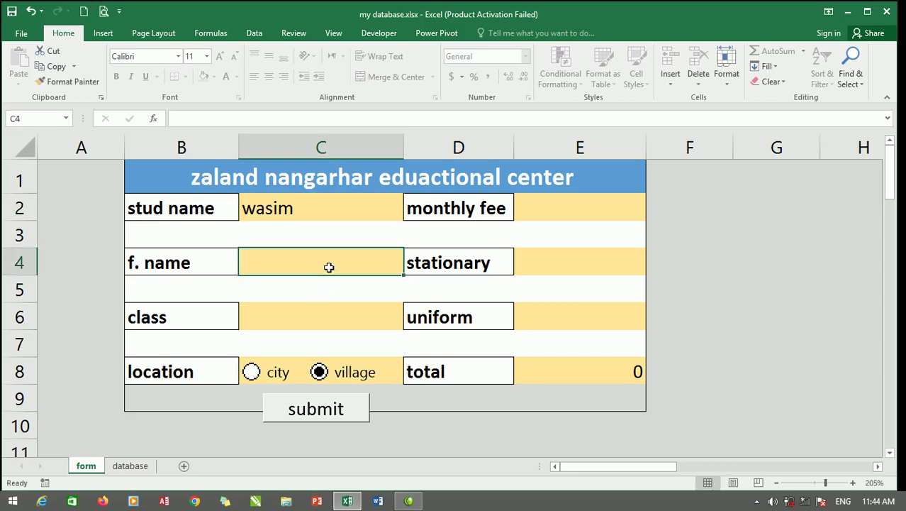
{"action": "type", "text": "shari"}
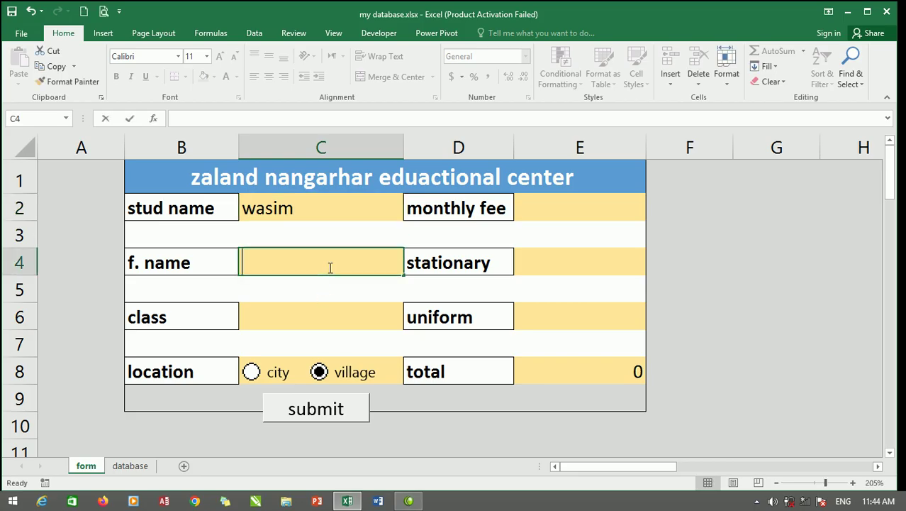
{"action": "type", "text": "f"}
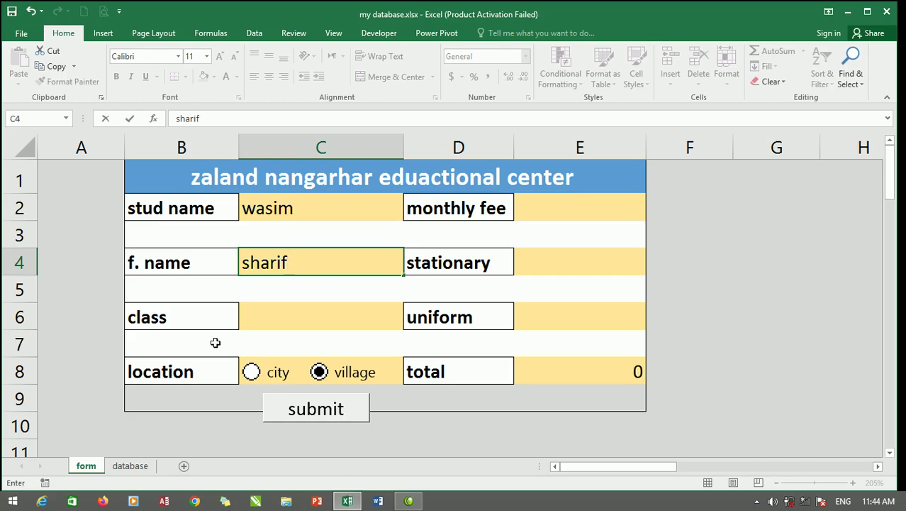
Choose third as the class from the C6 dropdown and try the location options.
{"action": "left_click", "coordinate": [383, 321]}
{"action": "left_click", "coordinate": [409, 323]}
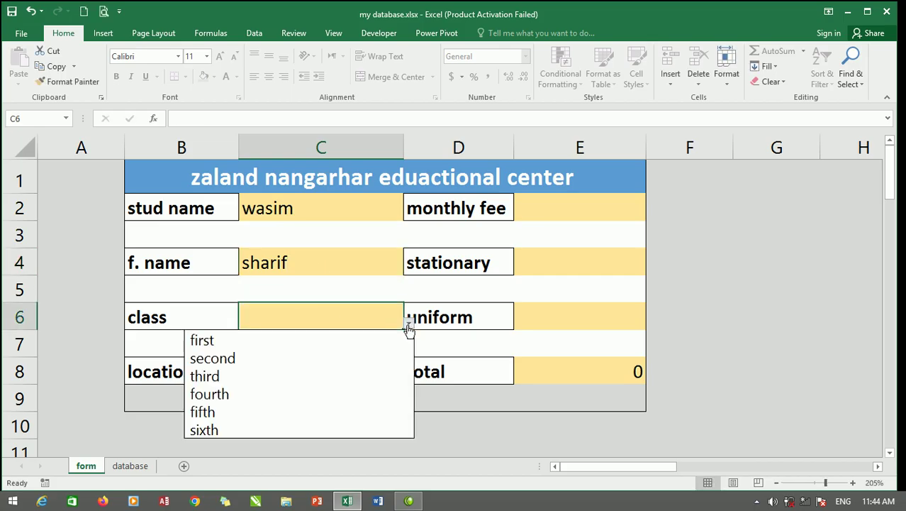
{"action": "left_click", "coordinate": [287, 376]}
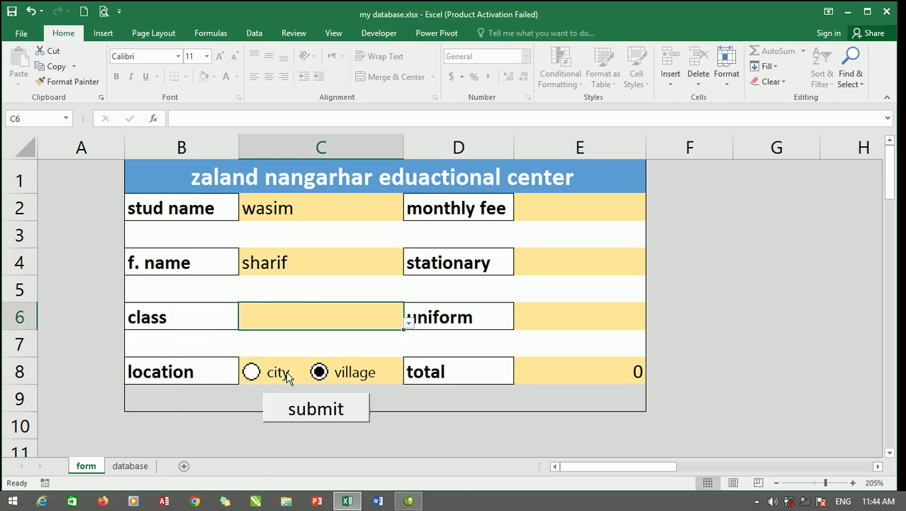
{"action": "left_click", "coordinate": [253, 372]}
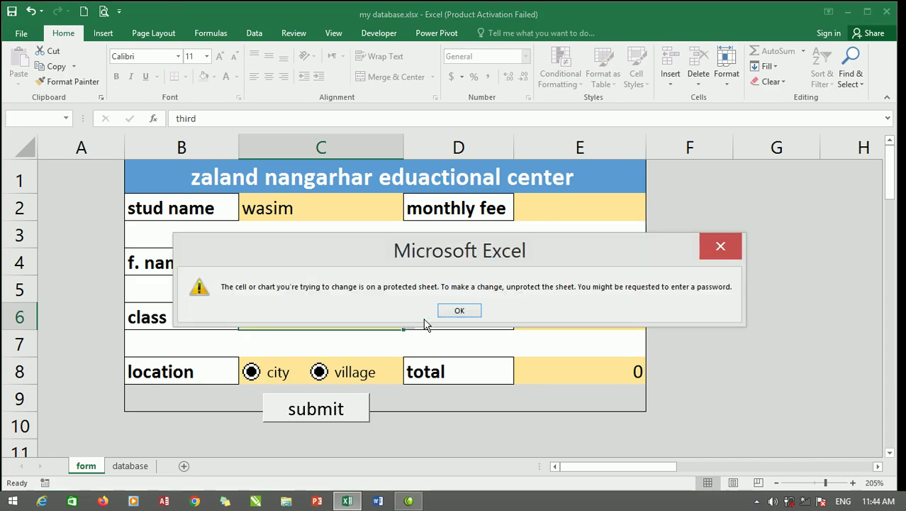
{"action": "left_click", "coordinate": [460, 312]}
{"action": "left_click", "coordinate": [321, 373]}
{"action": "left_click", "coordinate": [251, 373]}
{"action": "left_click", "coordinate": [459, 312]}
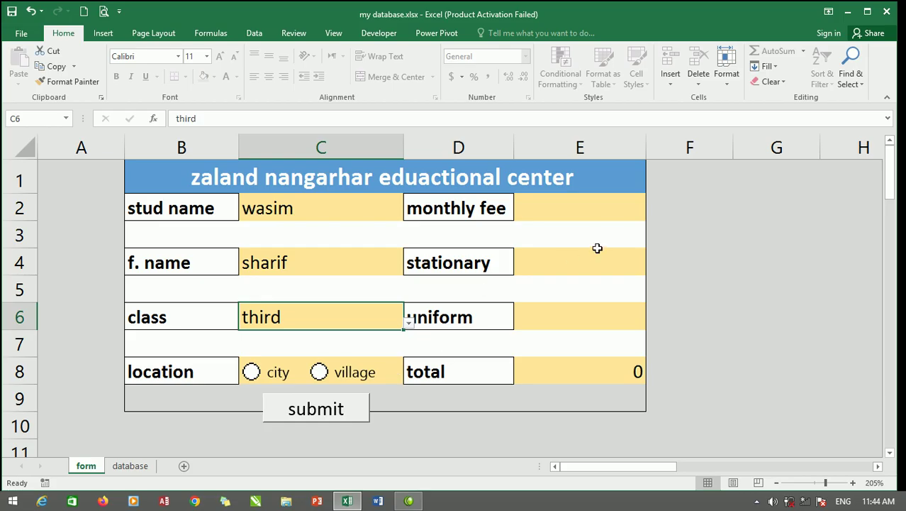
Enter fees 4512, 78 and 45 in E2, E4, E6 and select village.
{"action": "left_click", "coordinate": [586, 212]}
{"action": "type", "text": "4512"}
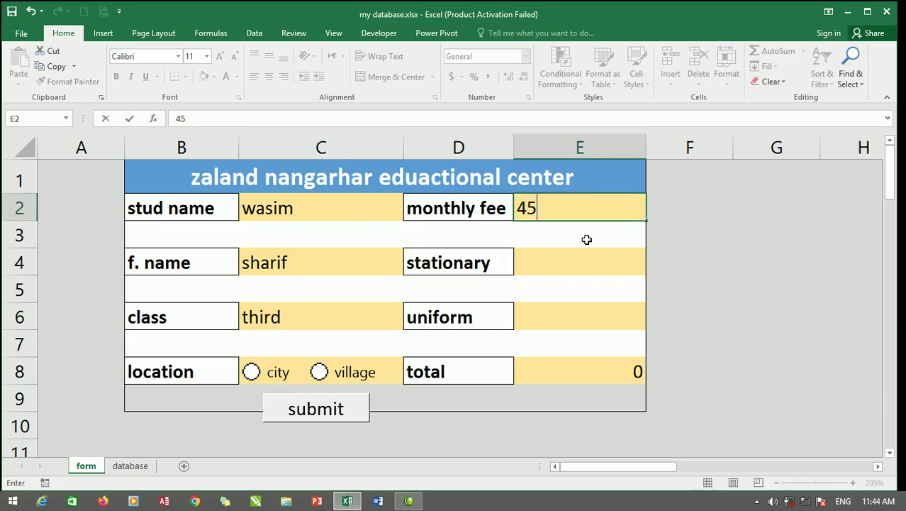
{"action": "left_click", "coordinate": [597, 264]}
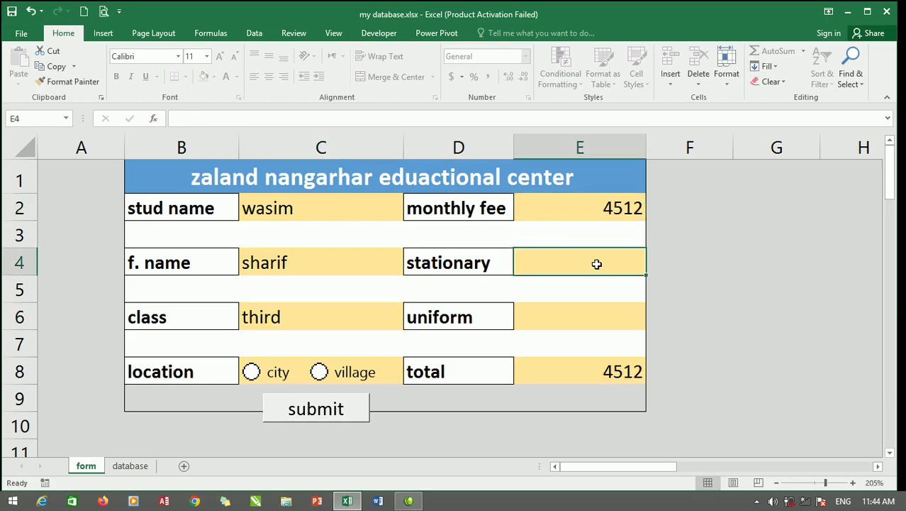
{"action": "type", "text": "78"}
{"action": "left_click", "coordinate": [632, 317]}
{"action": "type", "text": "45"}
{"action": "left_click", "coordinate": [579, 289]}
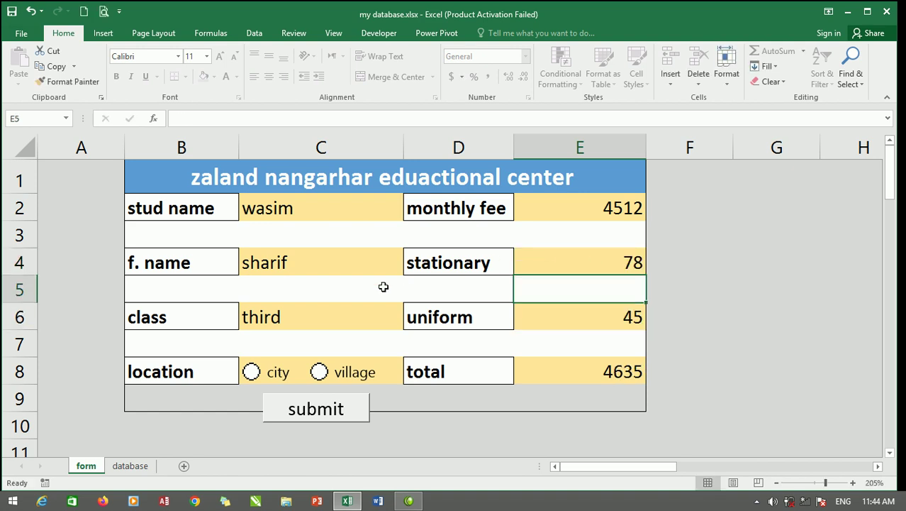
{"action": "left_click", "coordinate": [326, 373]}
Submit the entry, check the new record on the database sheet, then return to the form.
{"action": "left_click", "coordinate": [312, 410]}
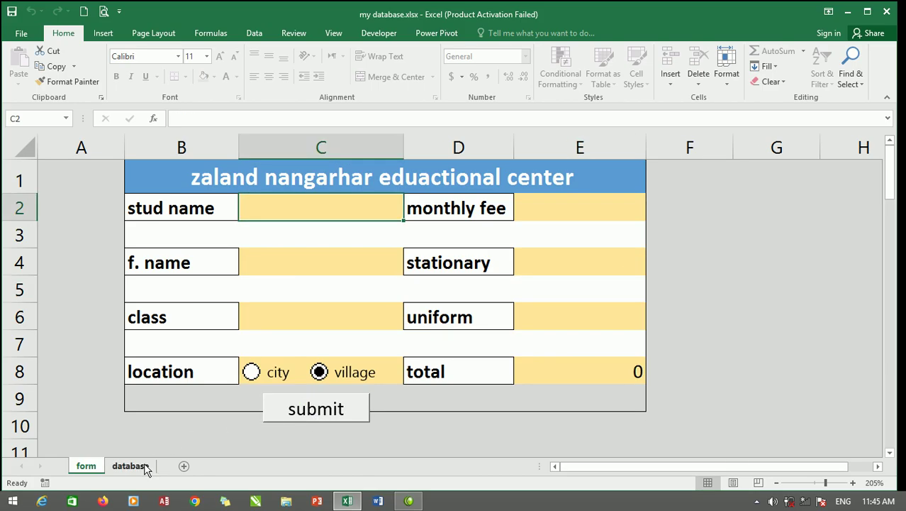
{"action": "left_click", "coordinate": [145, 467]}
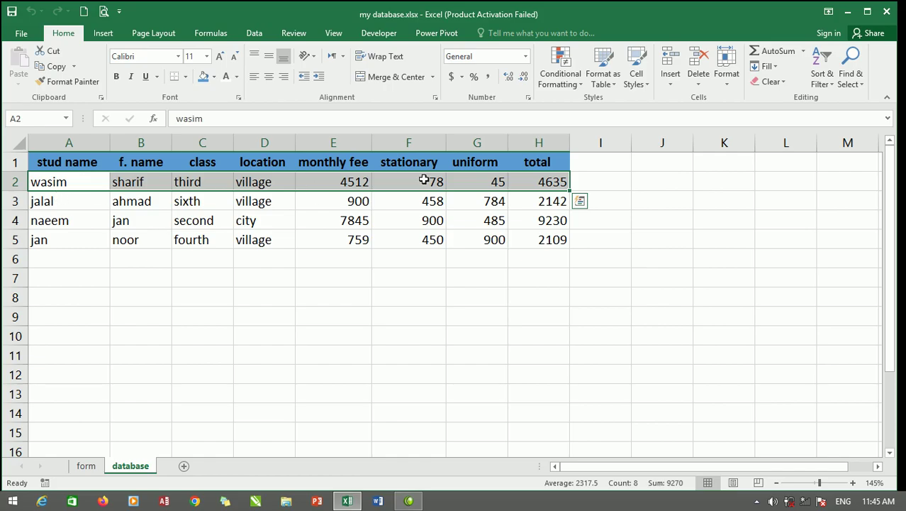
{"action": "left_click", "coordinate": [86, 467]}
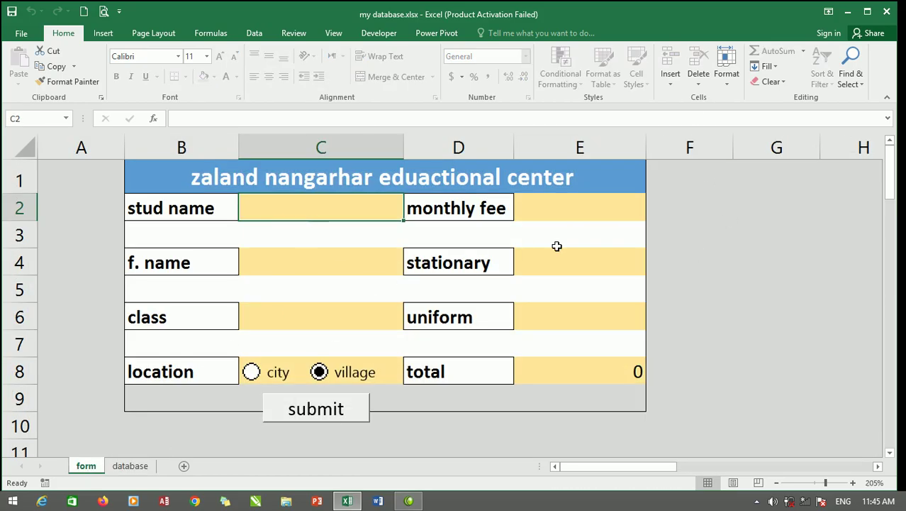
{"action": "left_click", "coordinate": [721, 227]}
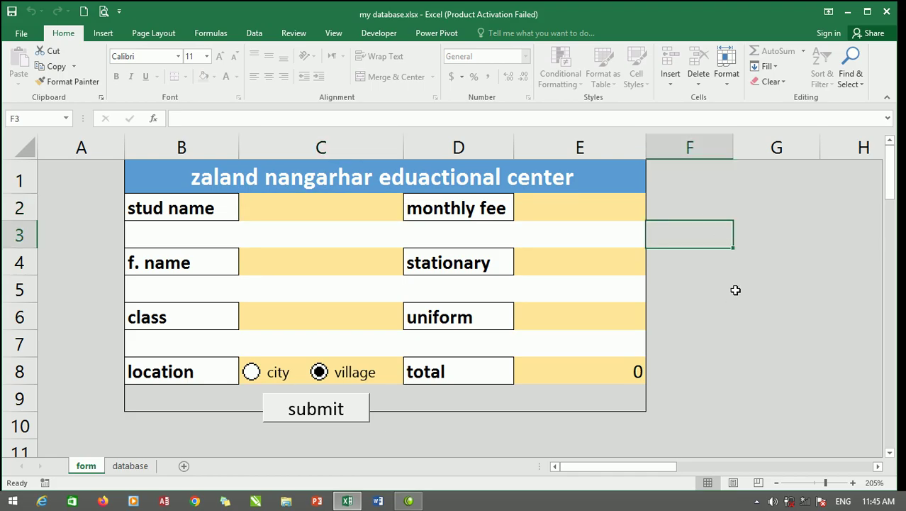
Unprotect the form sheet through Home > Format > Unprotect Sheet using its password.
{"action": "key", "text": "a"}
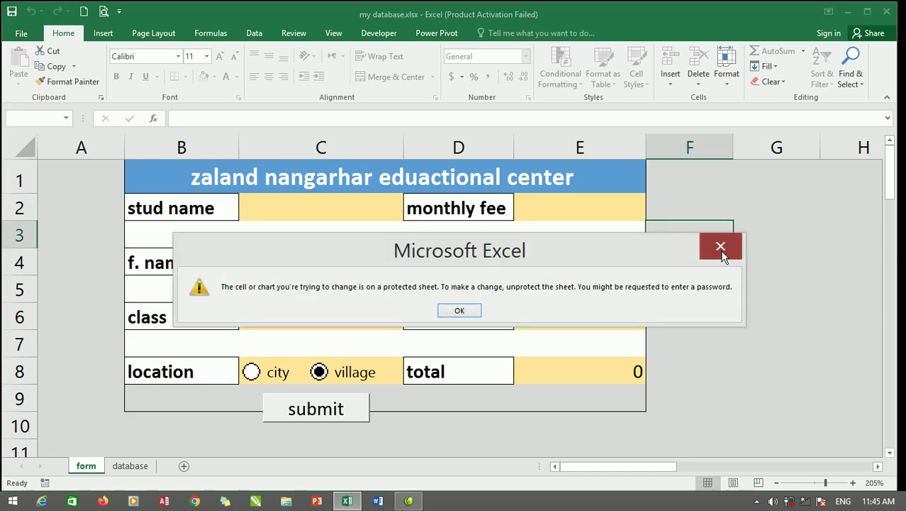
{"action": "left_click", "coordinate": [721, 252]}
{"action": "left_click", "coordinate": [729, 80]}
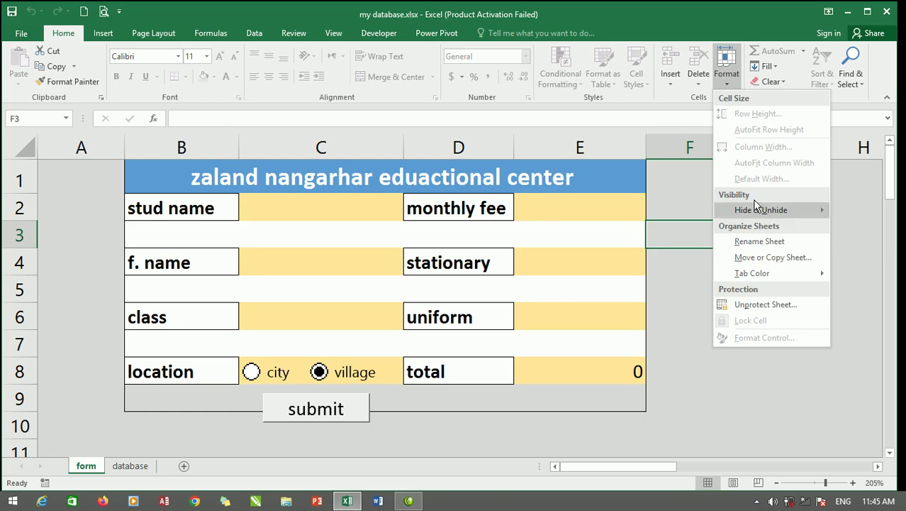
{"action": "left_click", "coordinate": [753, 309]}
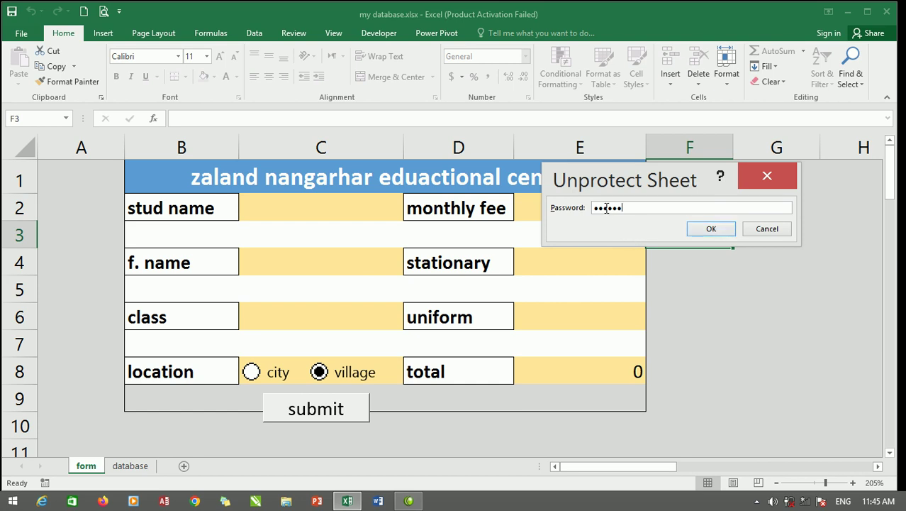
{"action": "left_click", "coordinate": [708, 228]}
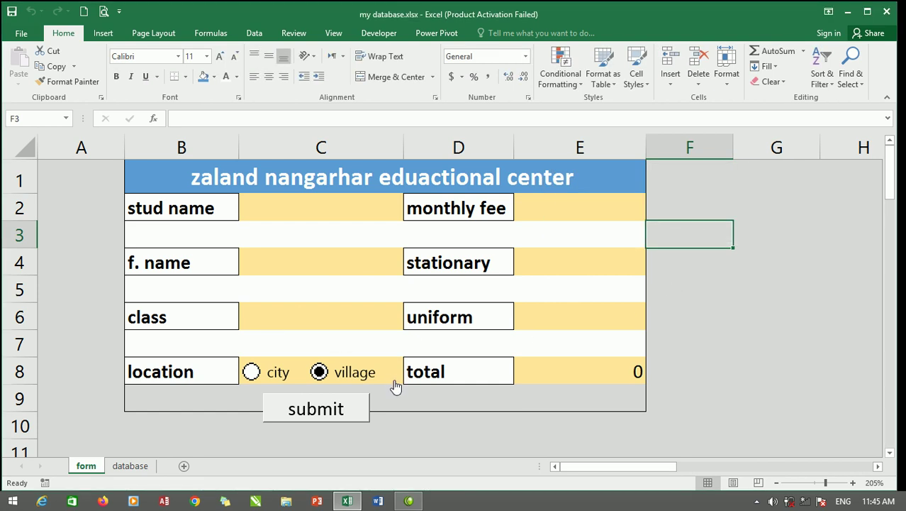
Test the city and village option buttons, deselect them, and leave city selected.
{"action": "left_click", "coordinate": [273, 376]}
{"action": "left_click", "coordinate": [319, 372], "text": "ctrl"}
{"action": "left_click", "coordinate": [272, 374], "text": "ctrl"}
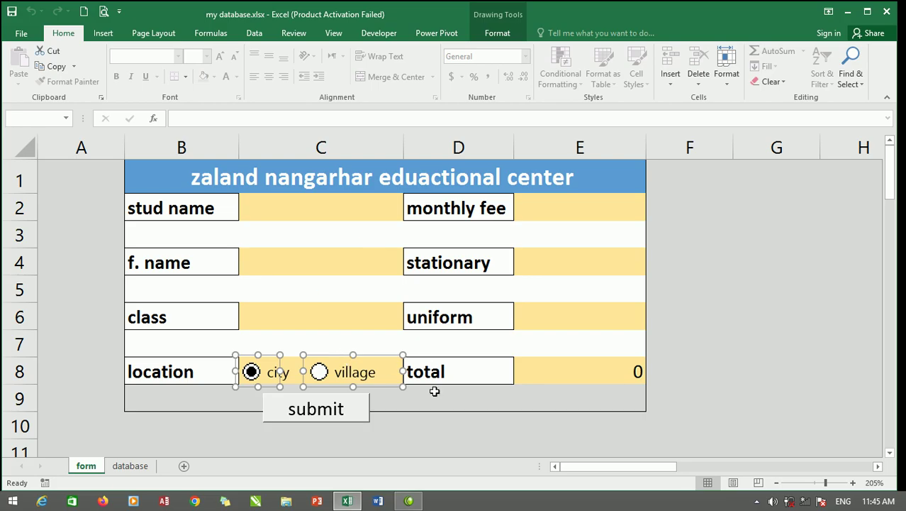
{"action": "left_click", "coordinate": [429, 418]}
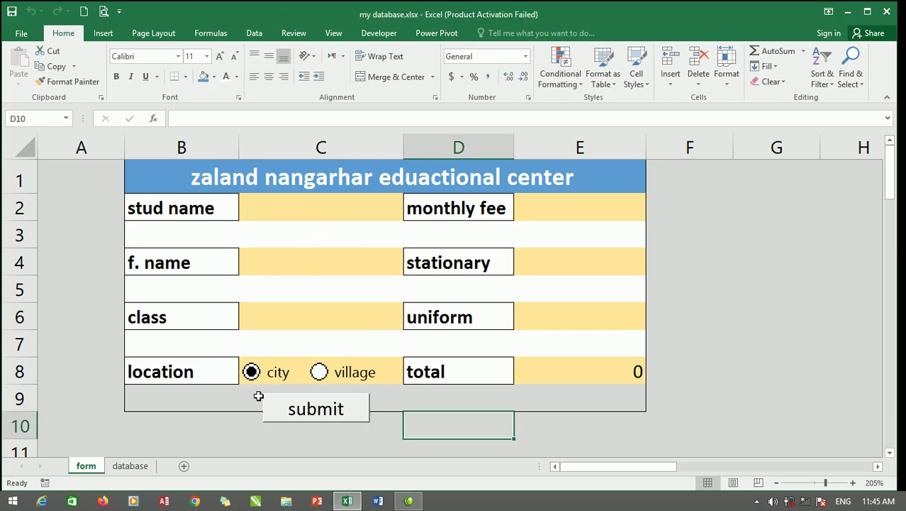
{"action": "left_click", "coordinate": [354, 374]}
{"action": "left_click", "coordinate": [284, 374]}
{"action": "left_click_drag", "start_coordinate": [186, 209], "coordinate": [595, 396]}
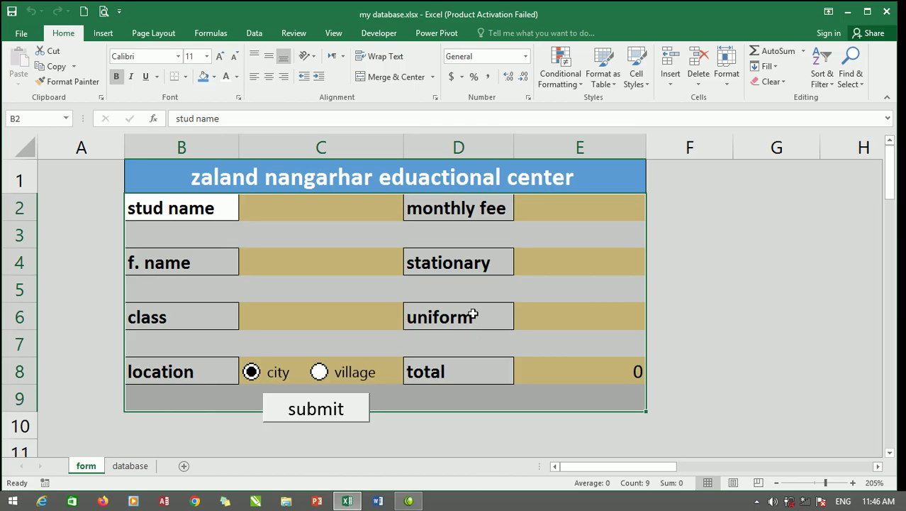
{"action": "left_click", "coordinate": [492, 316]}
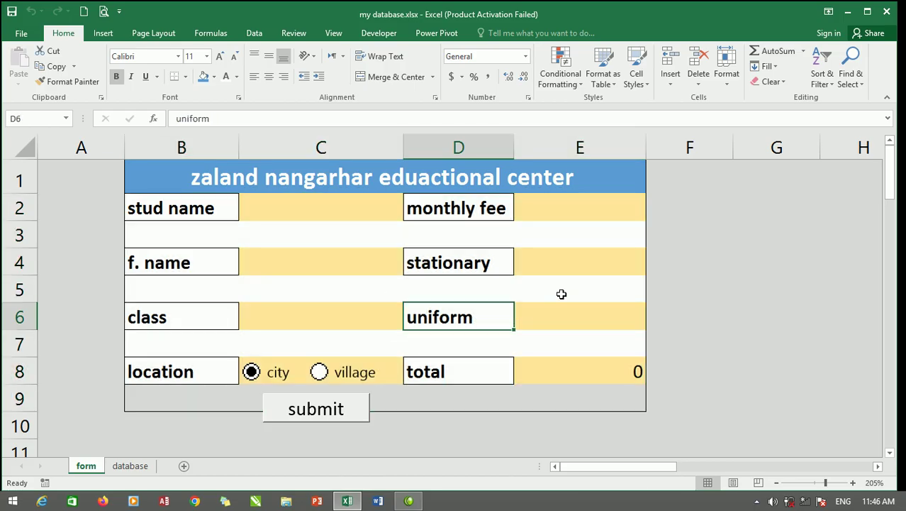
{"action": "left_click", "coordinate": [445, 204]}
{"action": "left_click", "coordinate": [468, 256]}
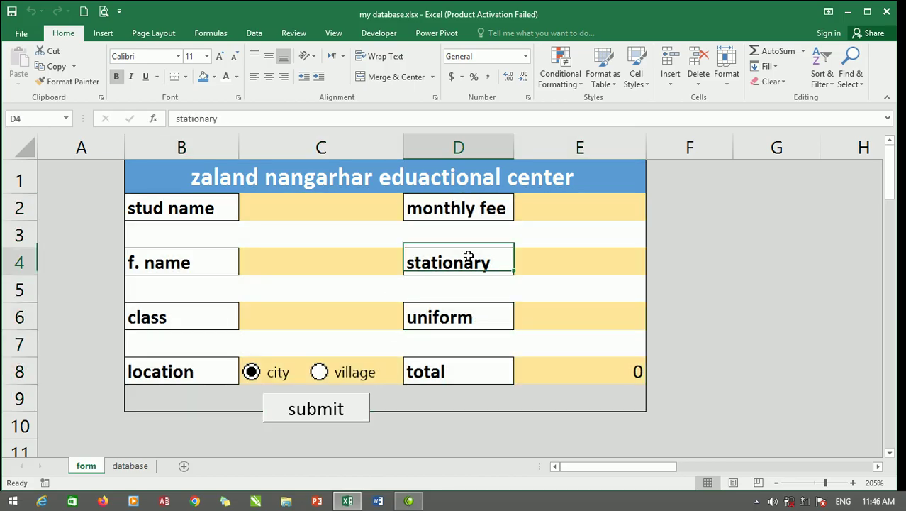
{"action": "left_click", "coordinate": [478, 314]}
{"action": "left_click", "coordinate": [212, 208]}
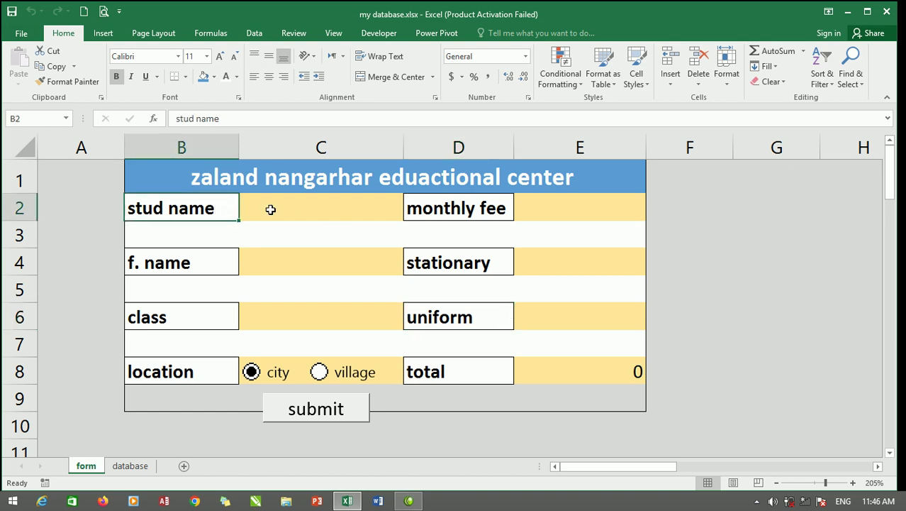
{"action": "left_click", "coordinate": [203, 263]}
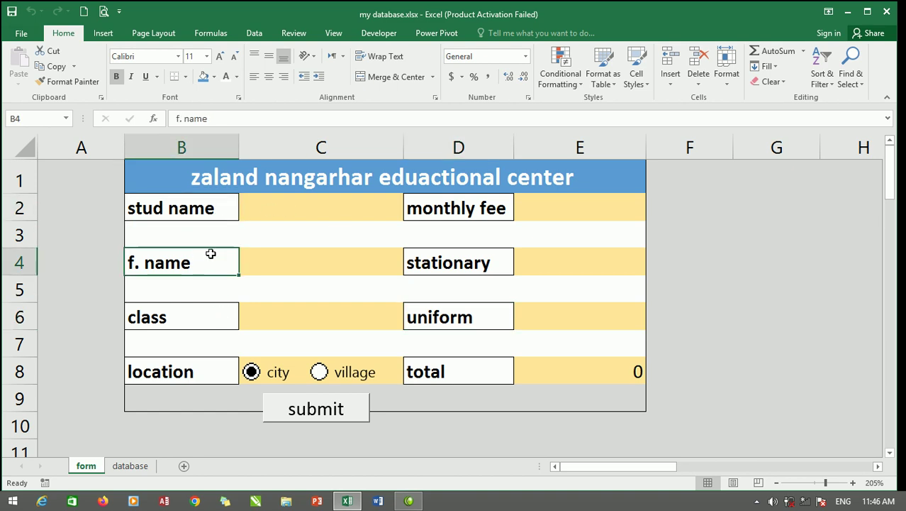
{"action": "left_click", "coordinate": [221, 314]}
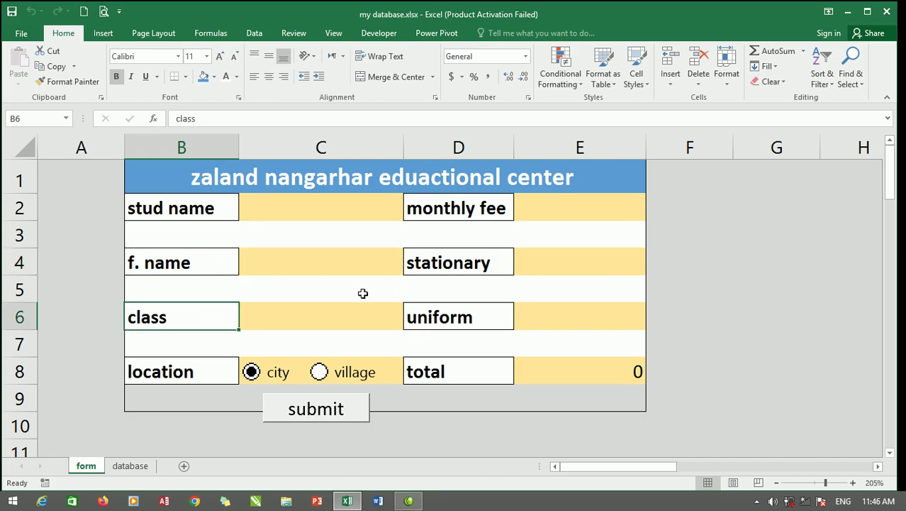